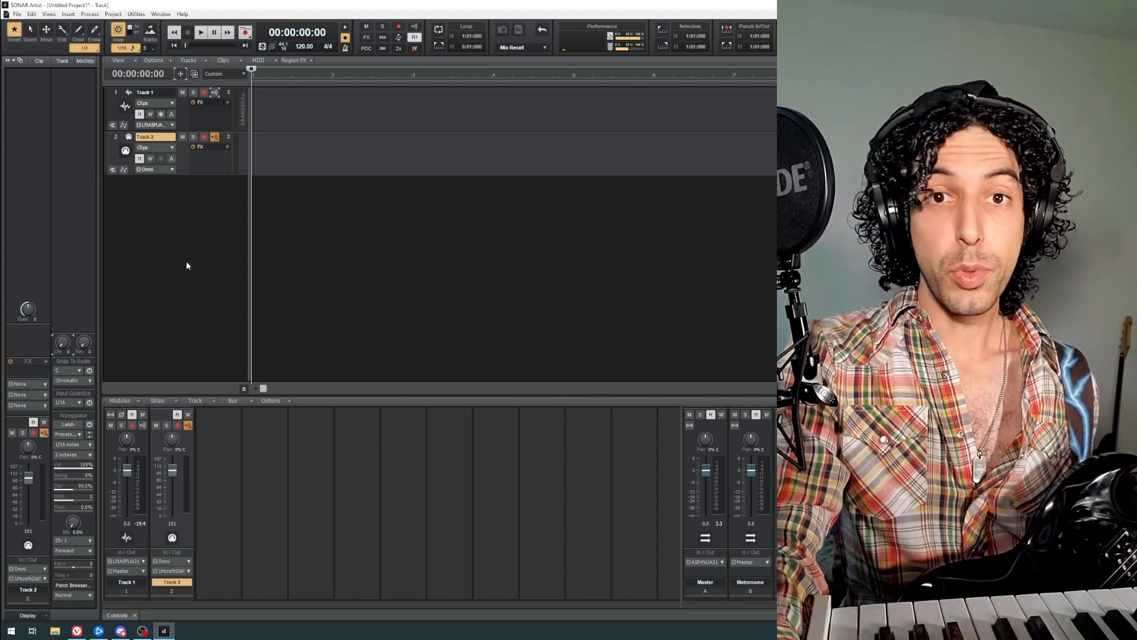
pyautogui.click(180, 113)
pyautogui.click(183, 144)
pyautogui.click(179, 116)
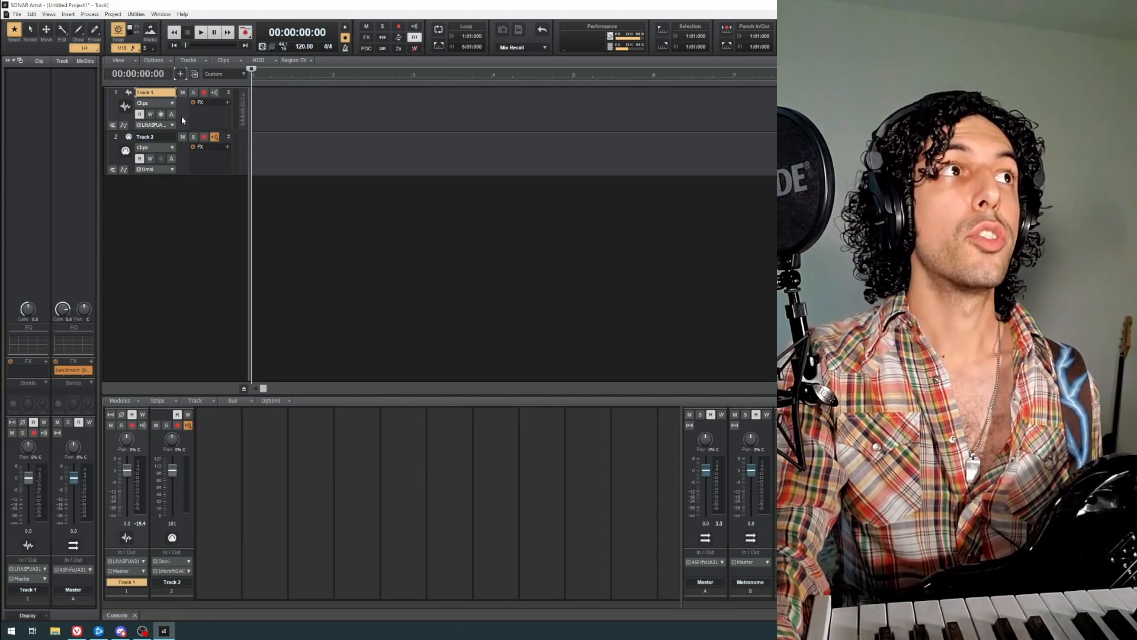
pyautogui.click(184, 143)
pyautogui.click(186, 98)
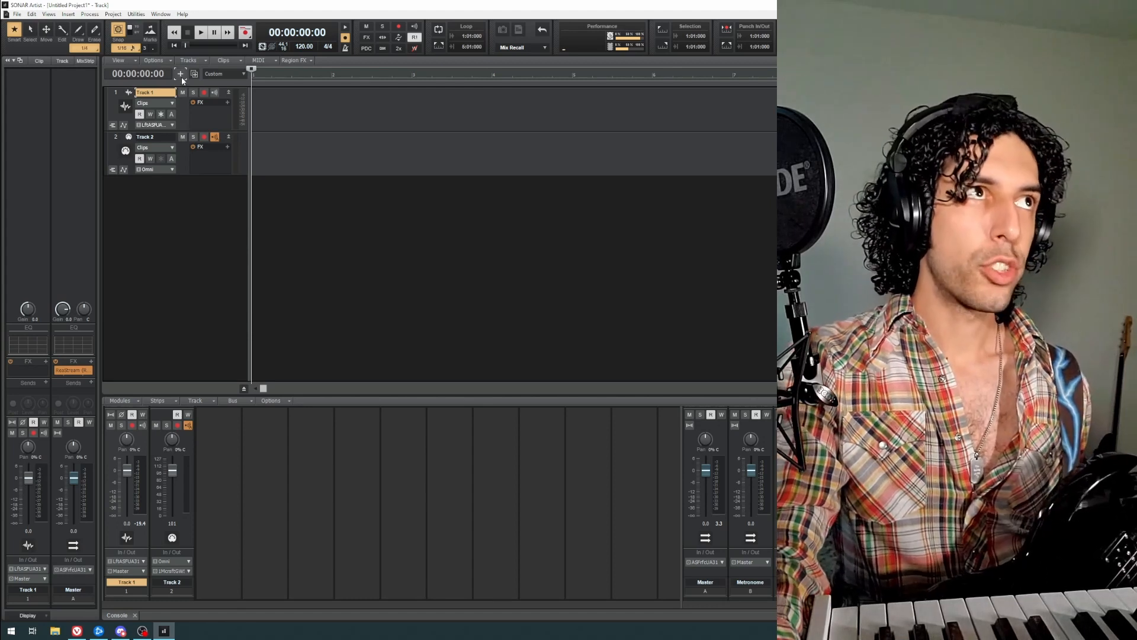
# Step: Create one Keyzone Classic instrument track with Omni input and expand its track strip
pyautogui.click(180, 74)
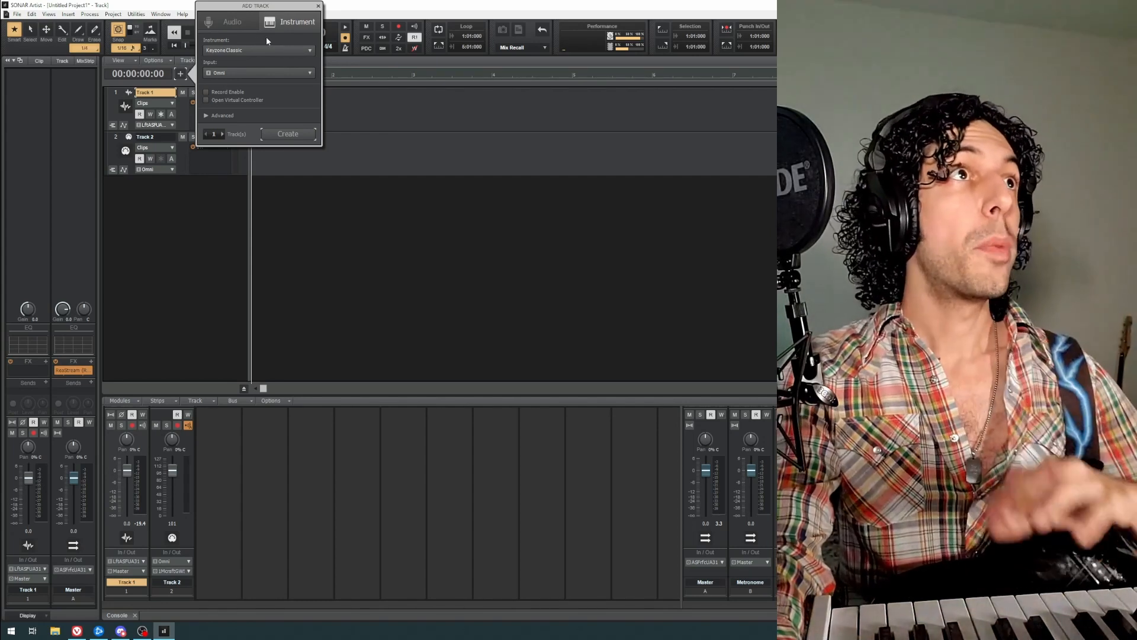
pyautogui.click(277, 23)
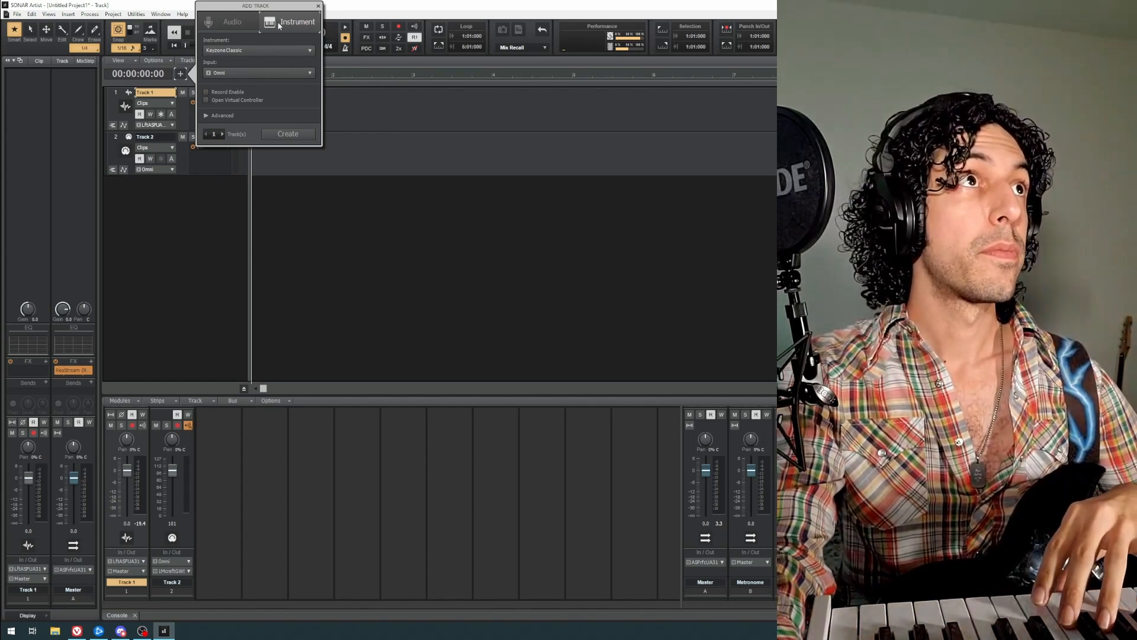
pyautogui.click(263, 52)
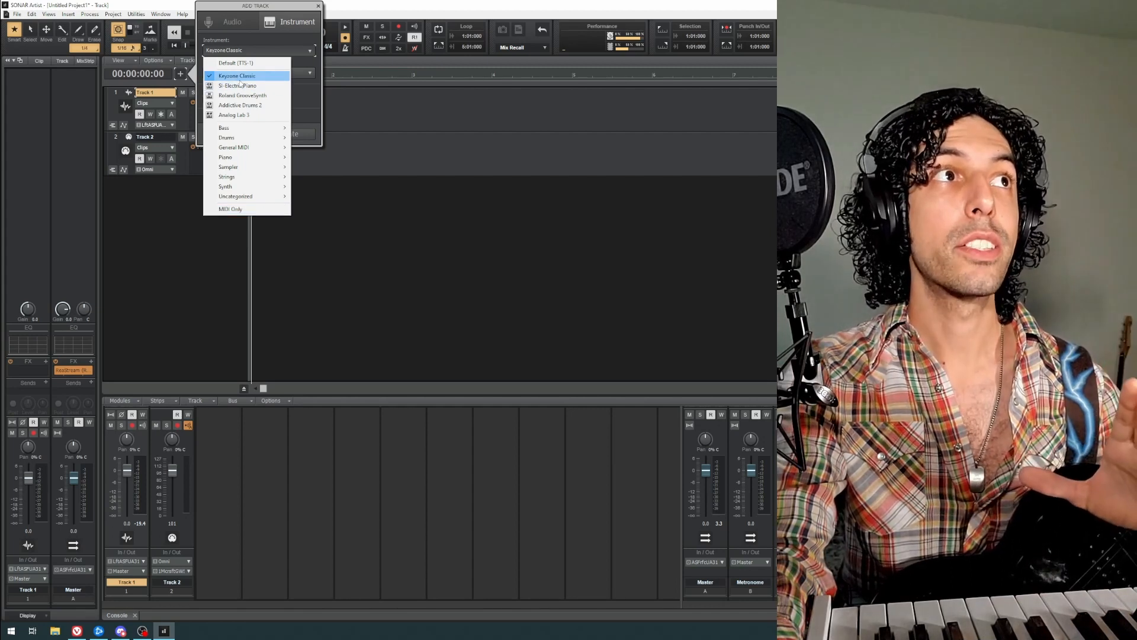
pyautogui.moveTo(258, 157)
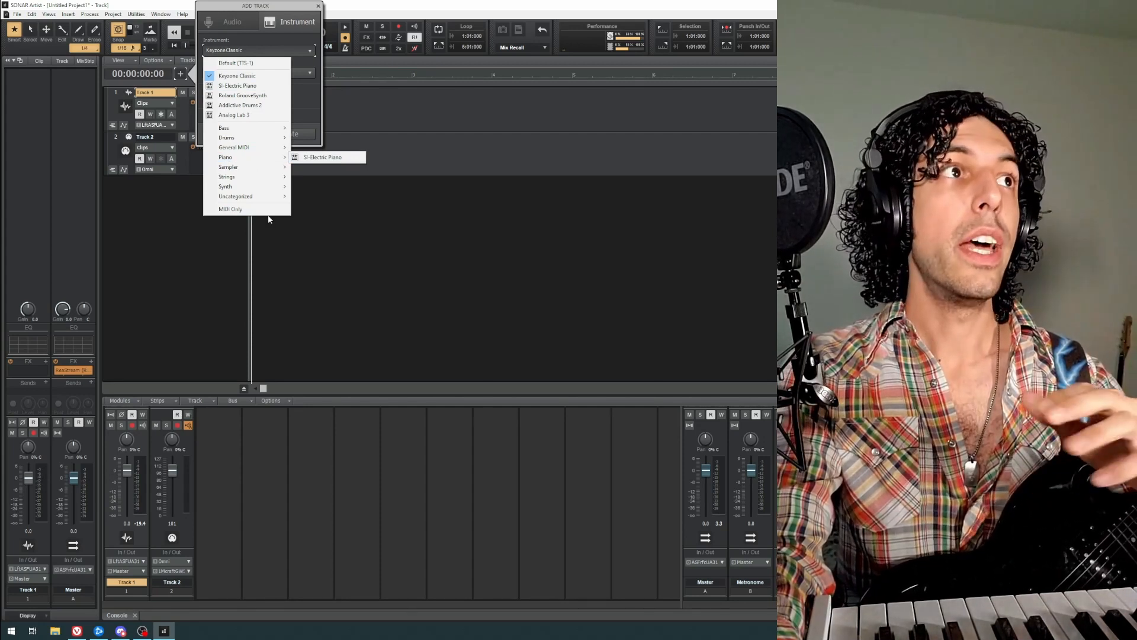
pyautogui.moveTo(264, 200)
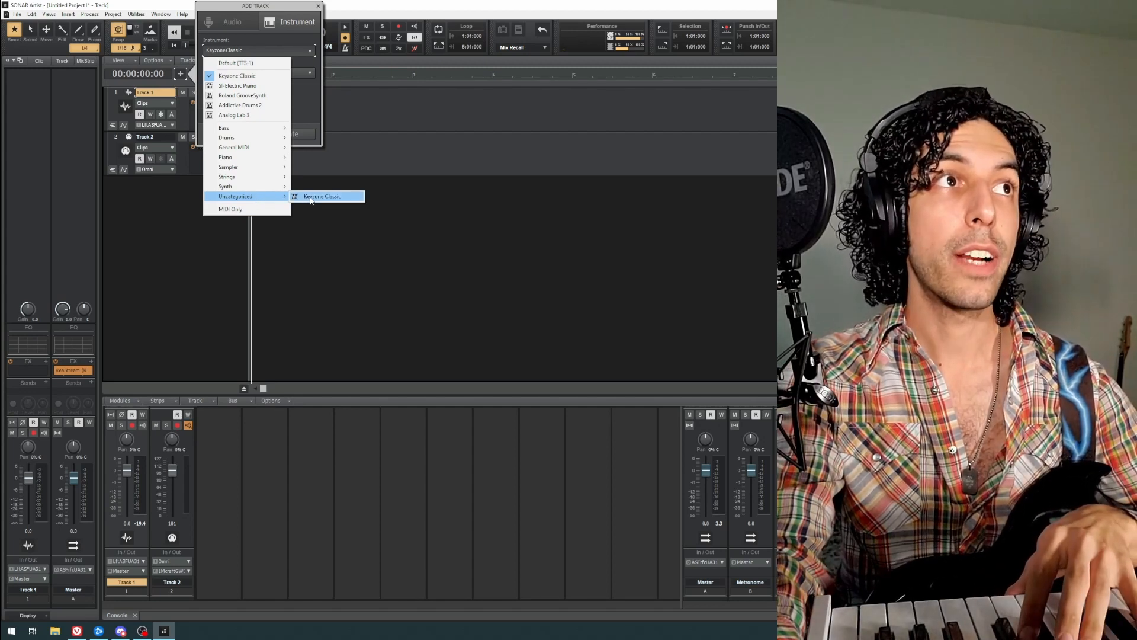
pyautogui.click(314, 196)
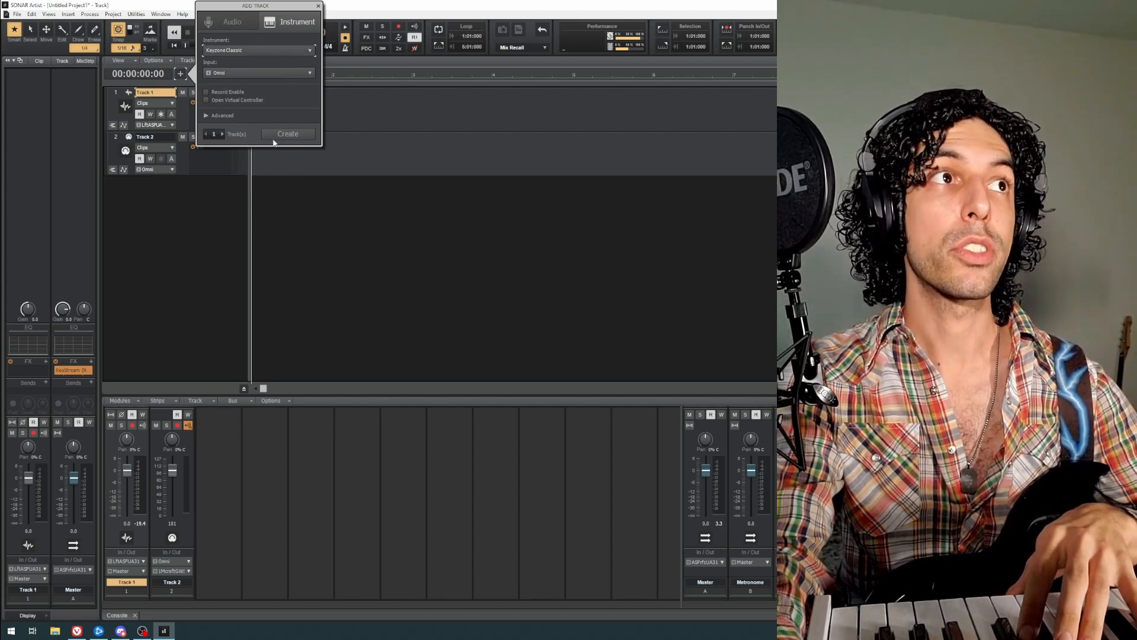
pyautogui.click(266, 74)
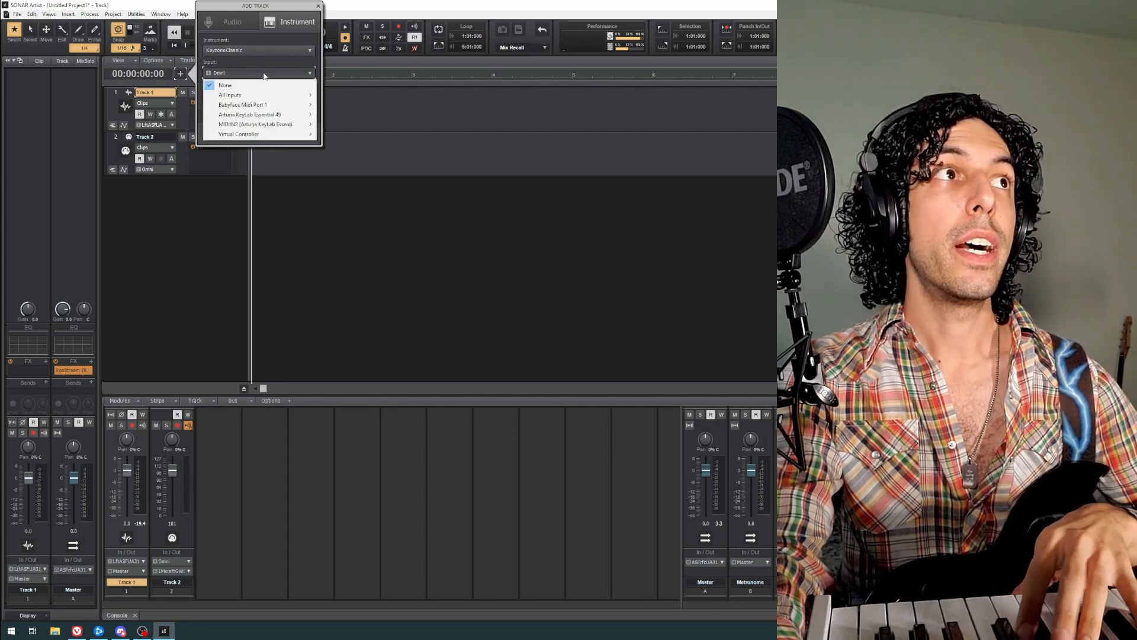
pyautogui.click(267, 69)
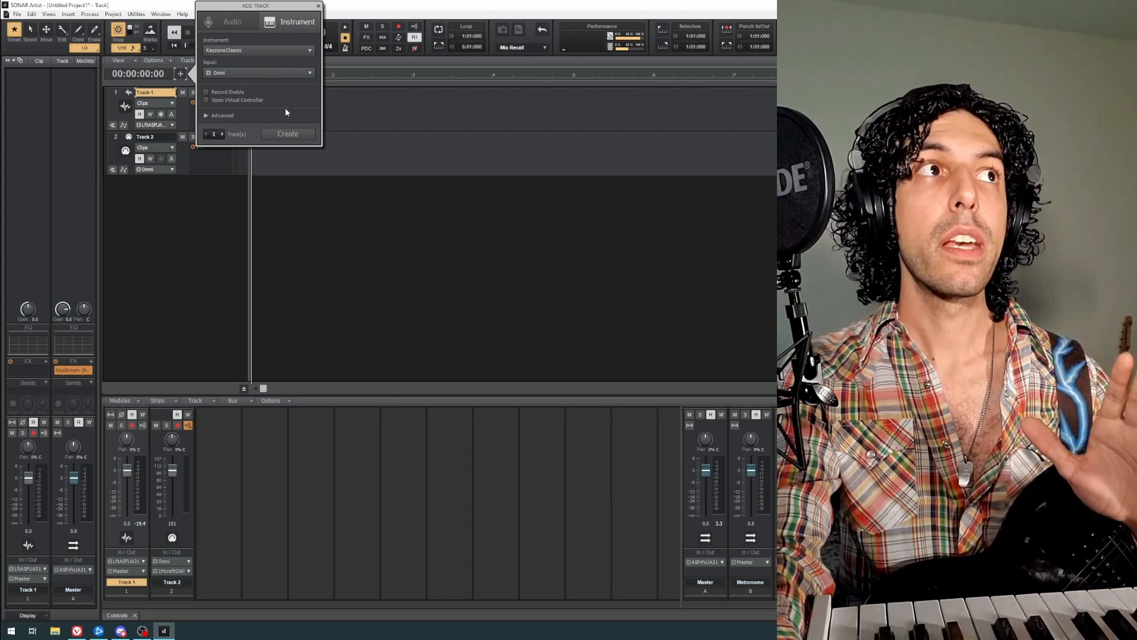
pyautogui.click(288, 134)
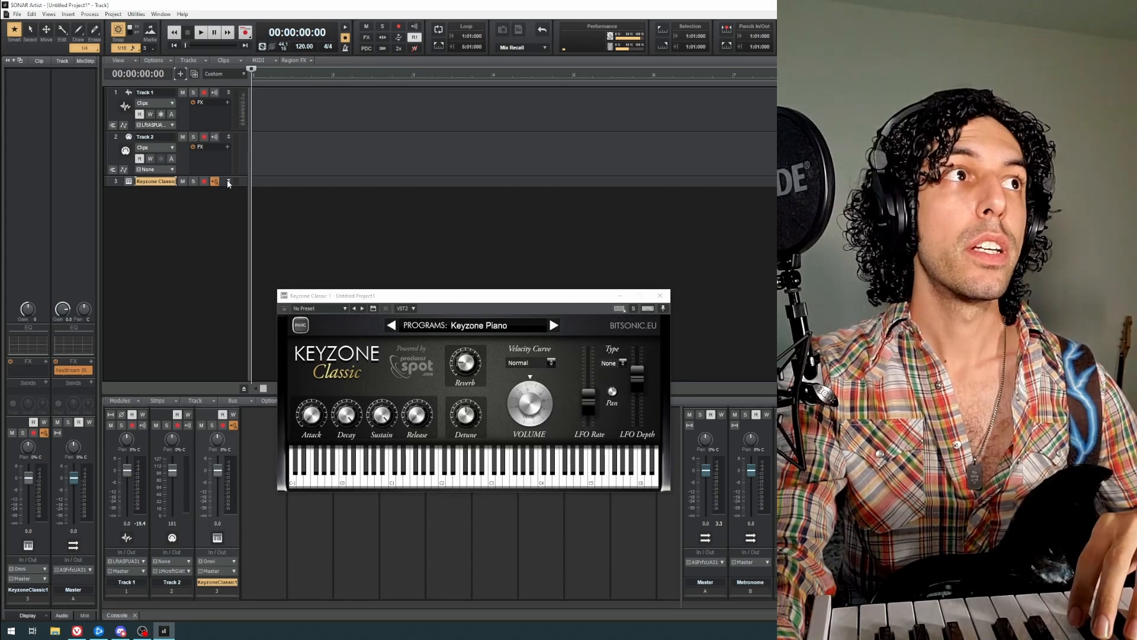
pyautogui.click(228, 182)
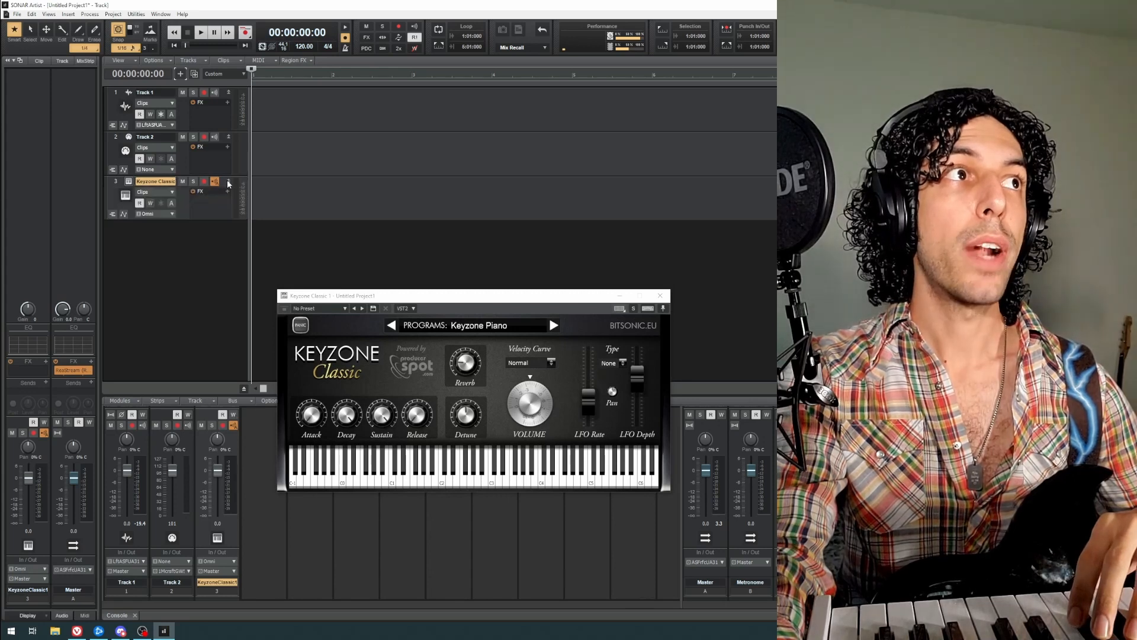
# Step: Delete the empty audio track and the empty MIDI track above the Keyzone Classic track
pyautogui.click(185, 106)
pyautogui.rightClick(183, 108)
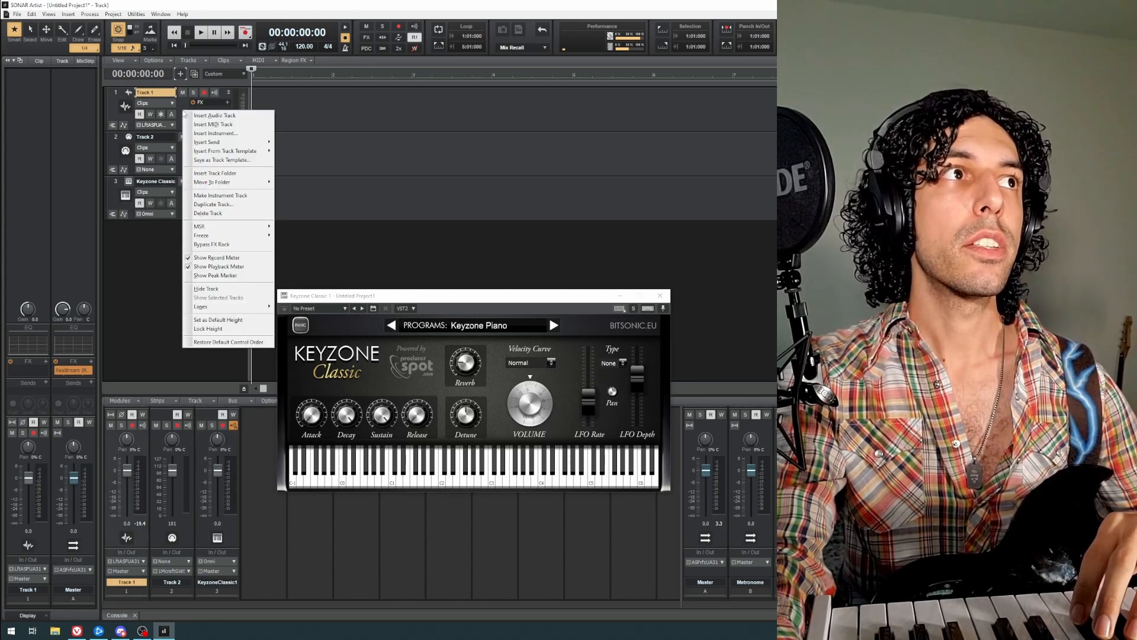
pyautogui.click(225, 213)
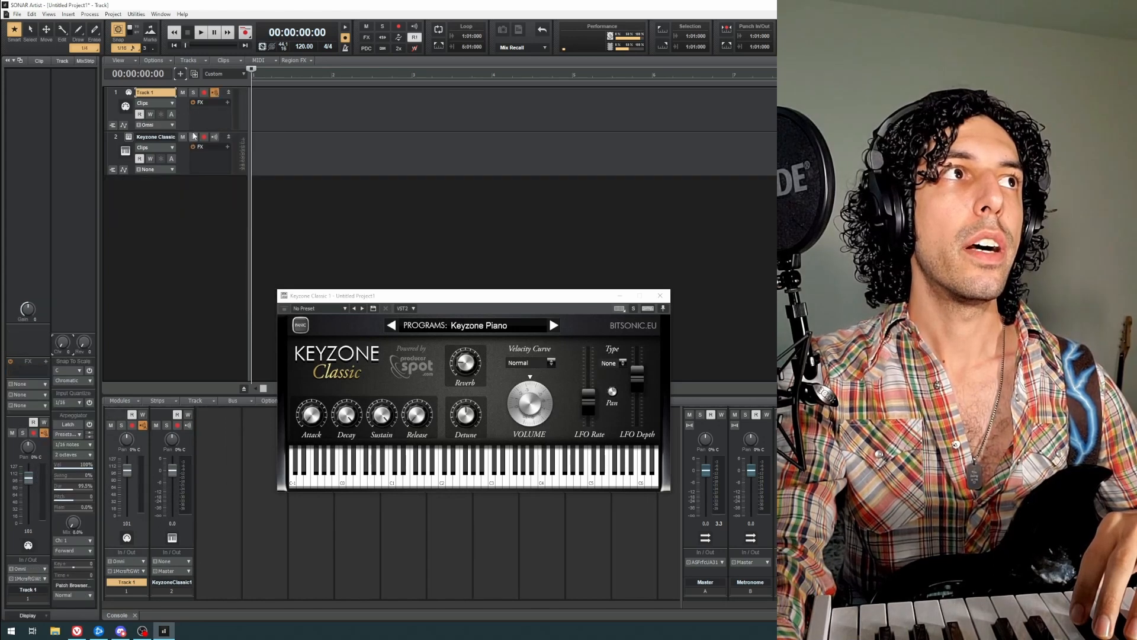
pyautogui.rightClick(185, 113)
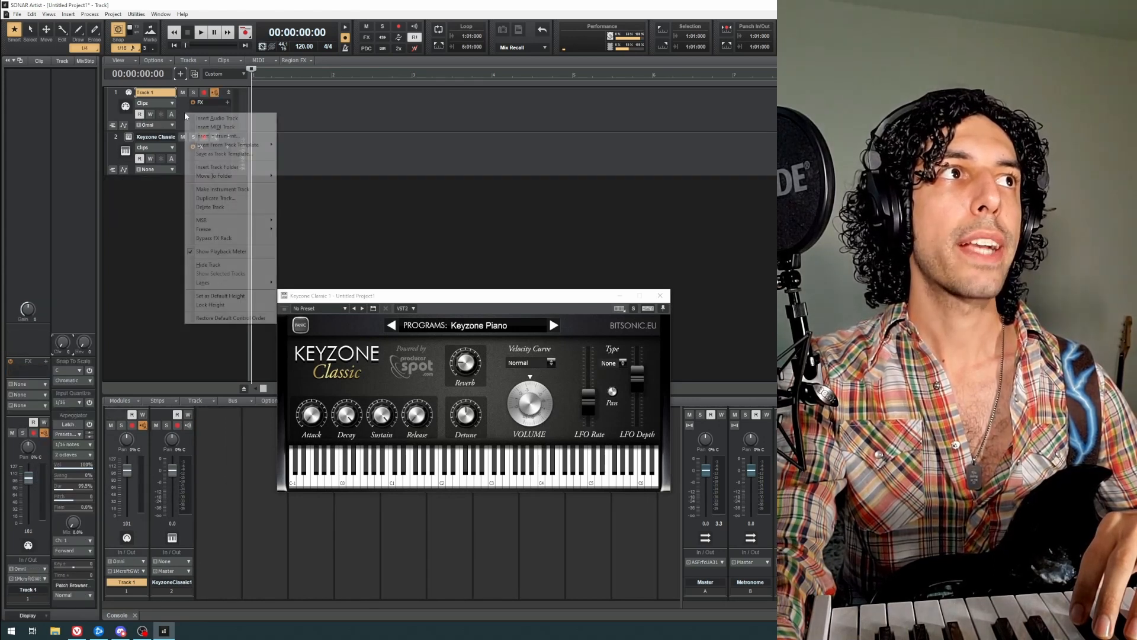
pyautogui.click(224, 206)
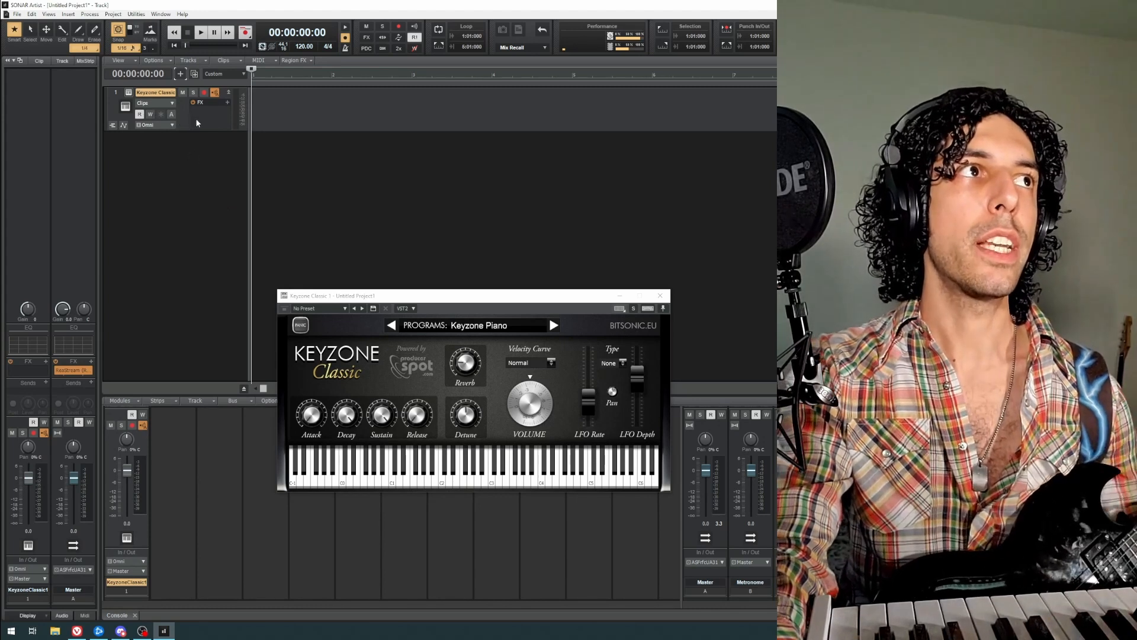
# Step: Reposition the Keyzone Classic window and step through its piano programs to preview them, returning to Keyzone Piano
pyautogui.click(419, 304)
pyautogui.moveTo(419, 303); pyautogui.dragTo(287, 251)
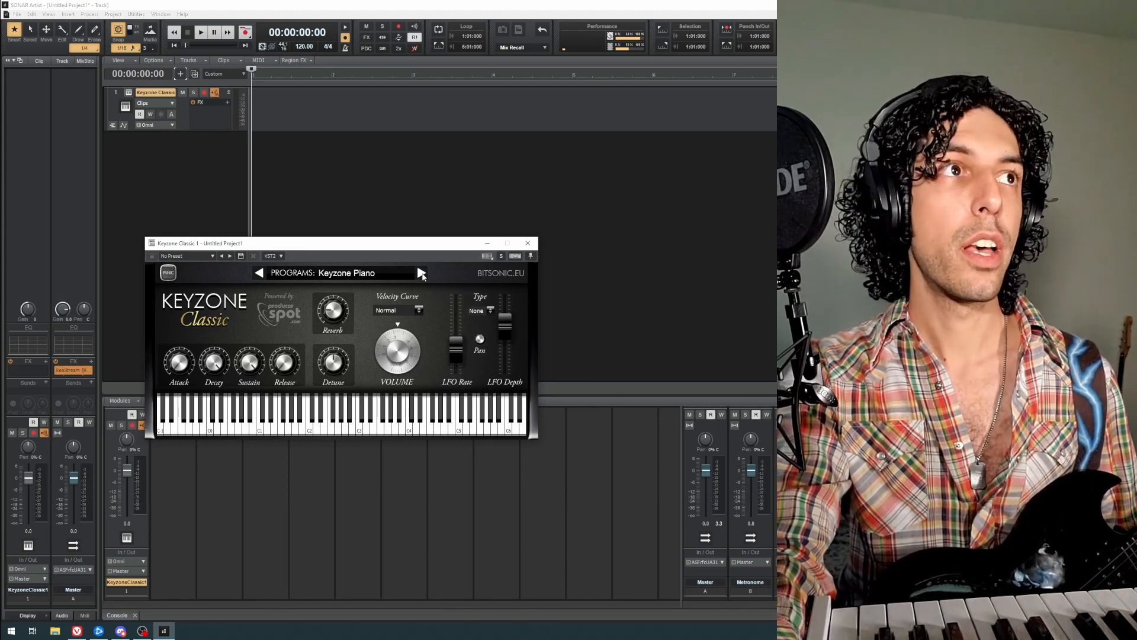
pyautogui.click(421, 273)
pyautogui.click(421, 273)
pyautogui.click(421, 273)
pyautogui.click(421, 273)
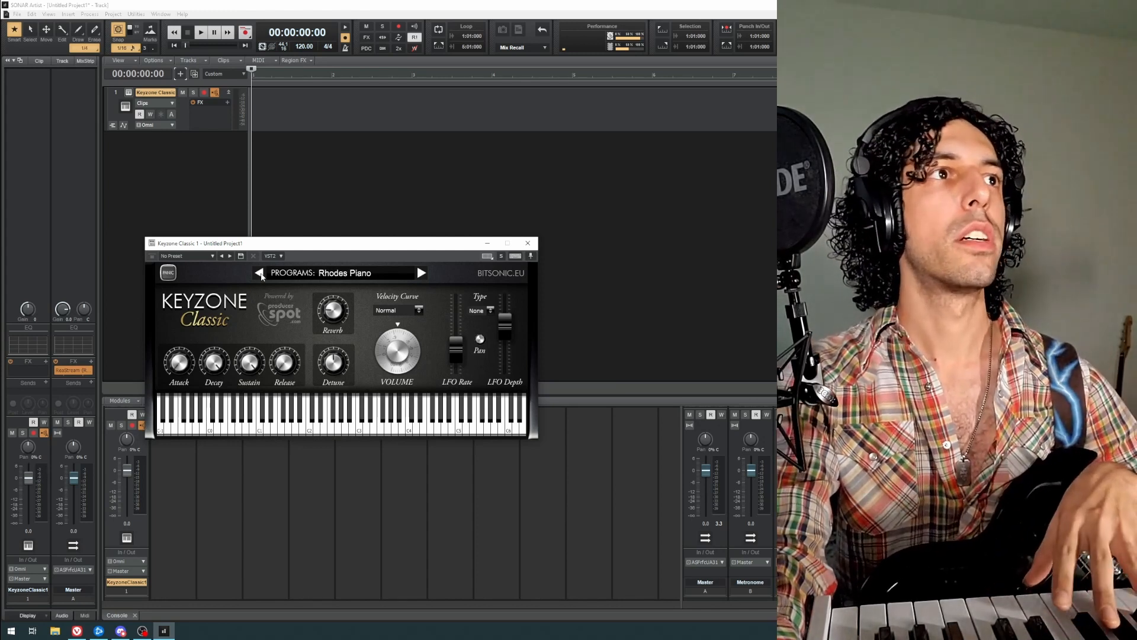
pyautogui.click(259, 274)
pyautogui.click(259, 274)
pyautogui.click(259, 273)
pyautogui.click(259, 273)
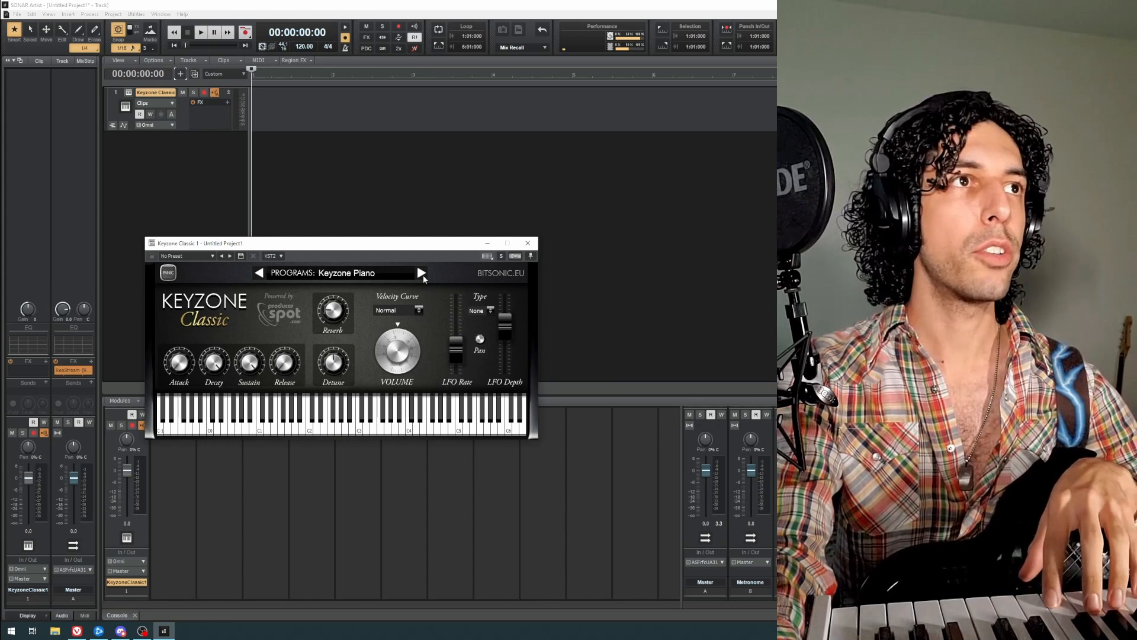
# Step: Switch the Keyzone Classic program to Basic Electric Piano and close the plug-in window
pyautogui.click(422, 273)
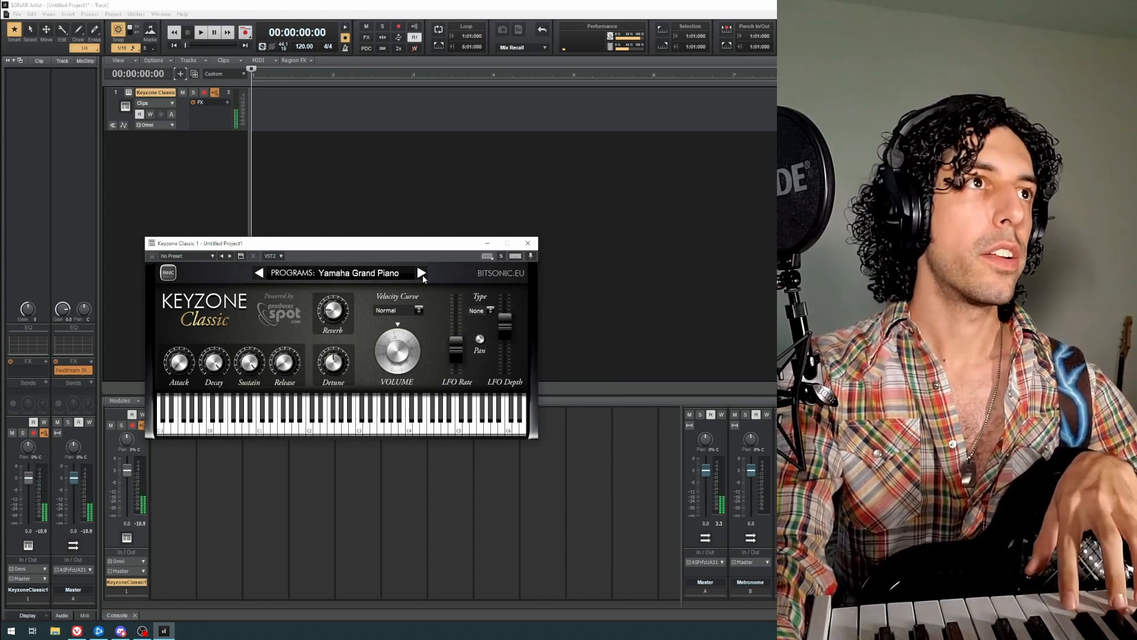
pyautogui.click(421, 274)
pyautogui.click(421, 274)
pyautogui.click(422, 273)
pyautogui.click(260, 273)
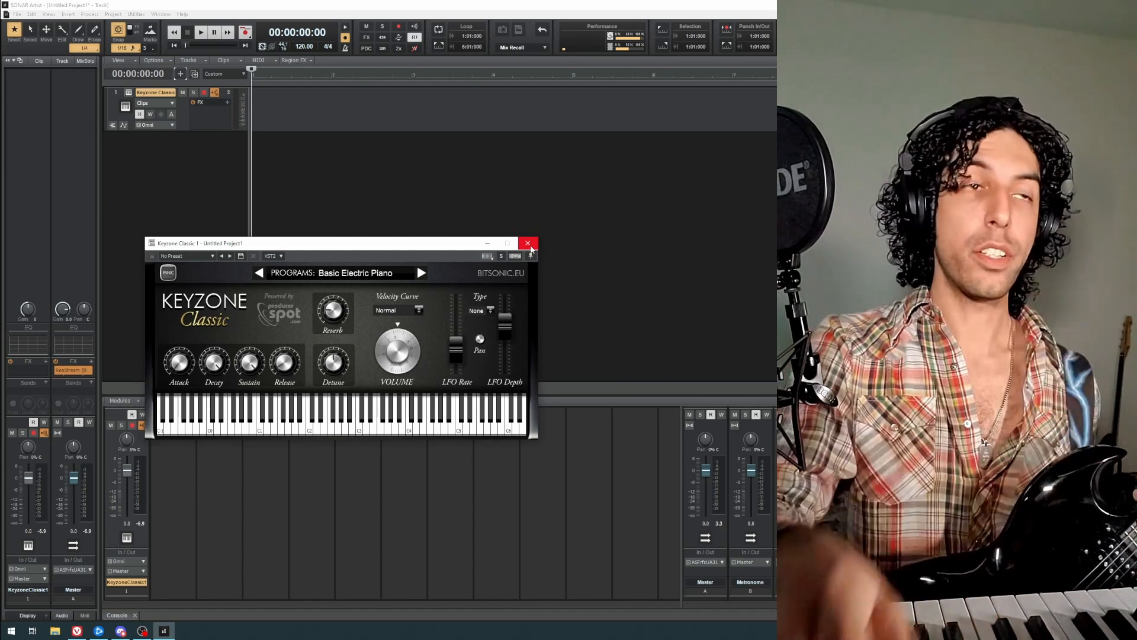
pyautogui.click(528, 243)
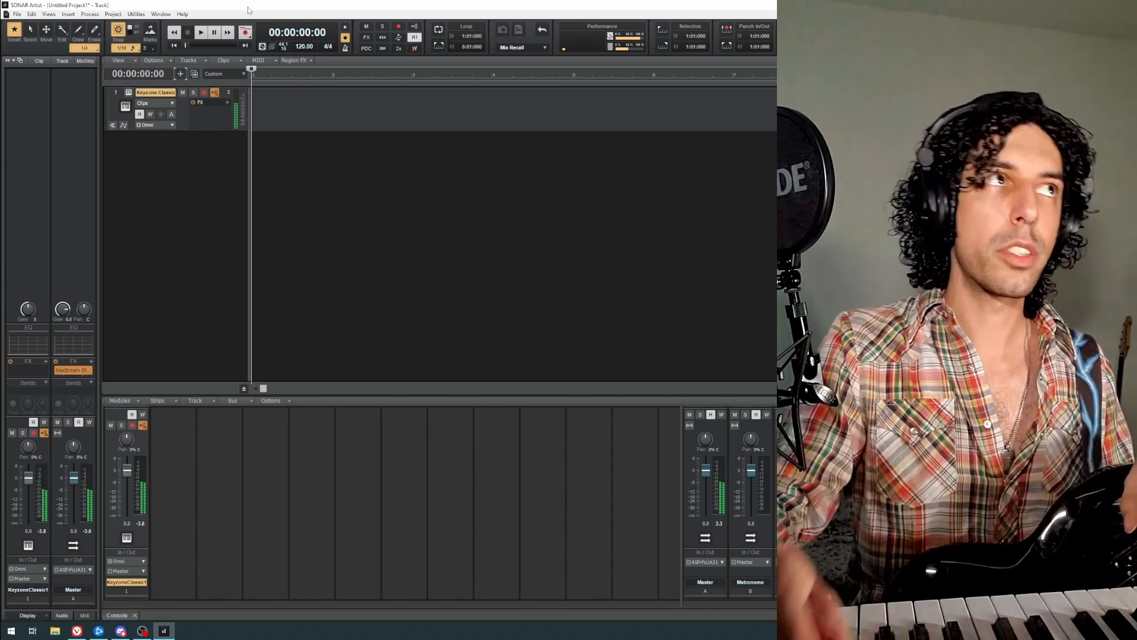
# Step: Change the project's most recent tempo to 95 BPM by tapping the beat
pyautogui.click(113, 14)
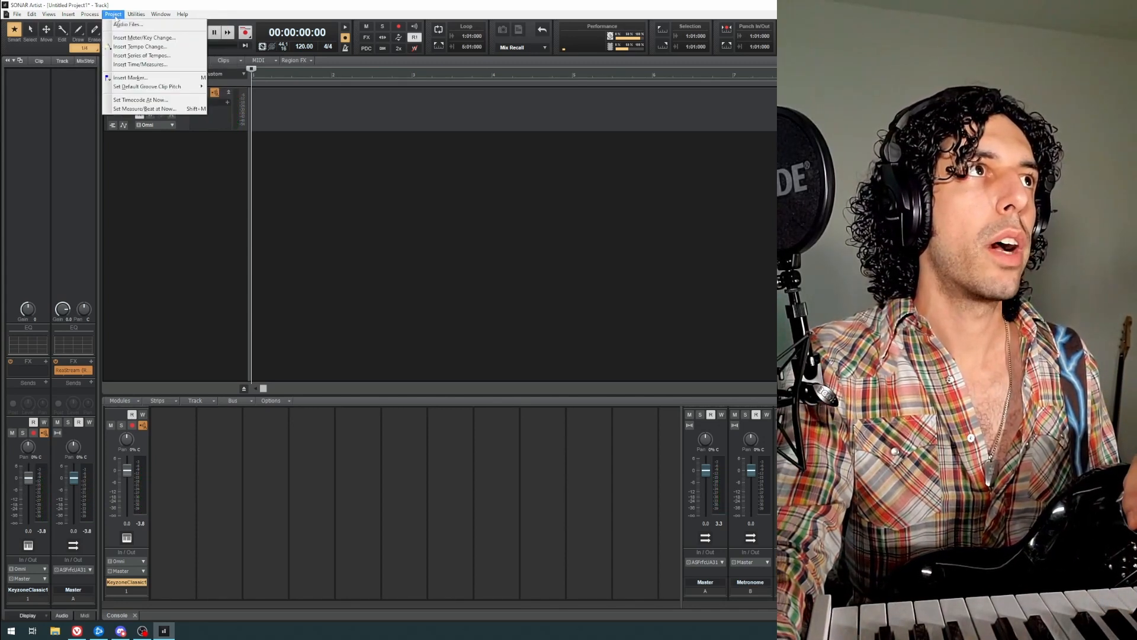
pyautogui.click(129, 49)
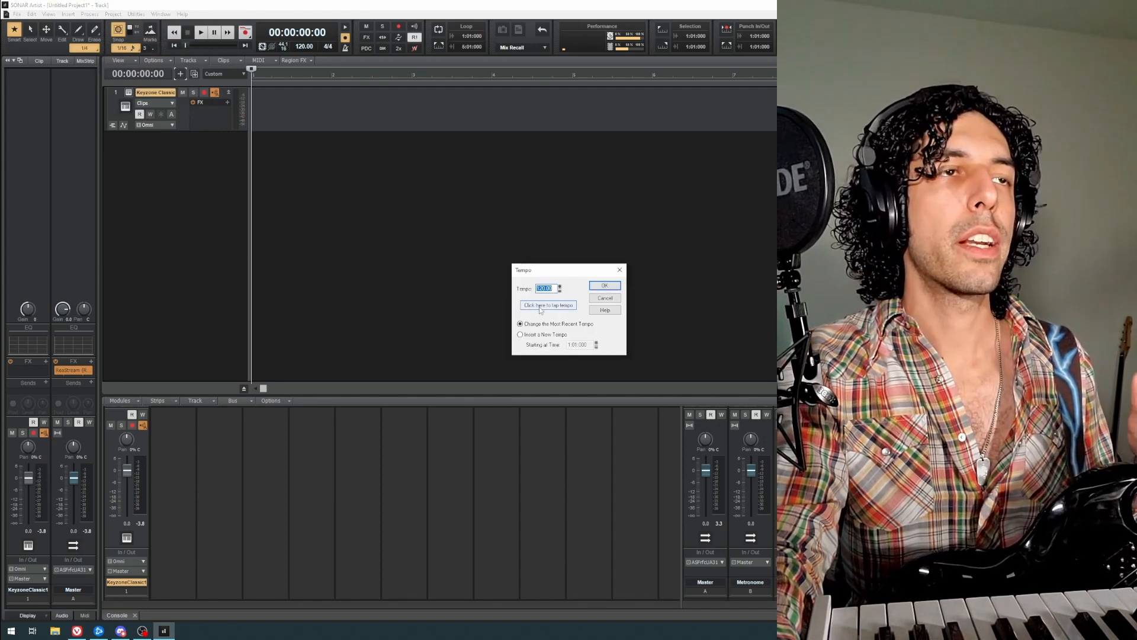
pyautogui.click(540, 309)
pyautogui.click(540, 309)
pyautogui.click(540, 310)
pyautogui.click(540, 309)
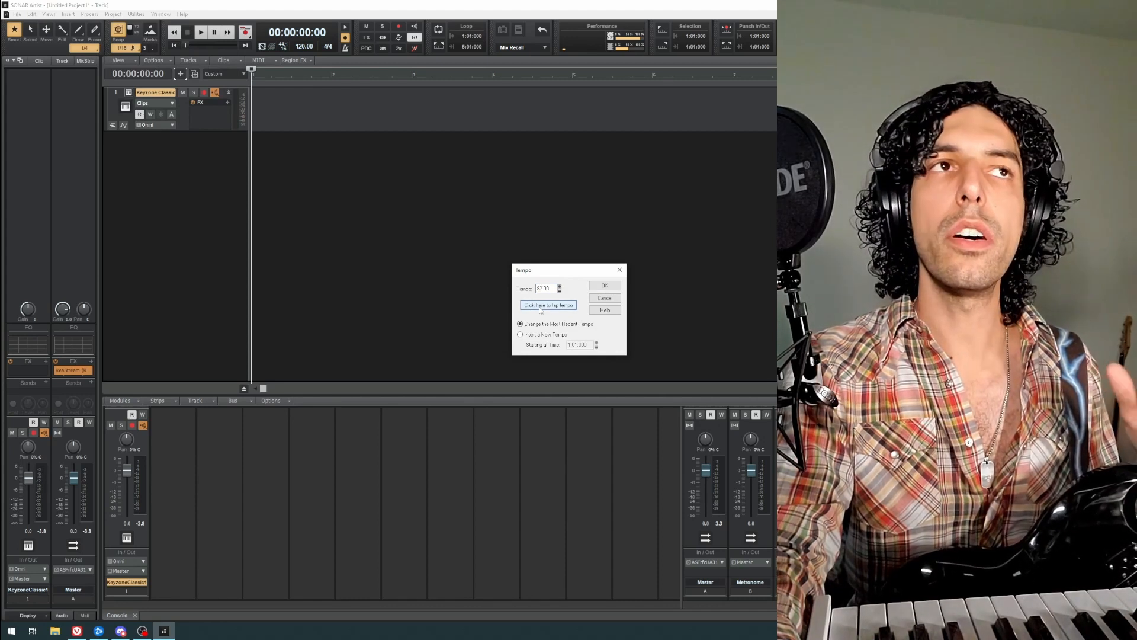
pyautogui.click(540, 310)
pyautogui.click(540, 309)
pyautogui.click(540, 310)
pyautogui.press('Return')
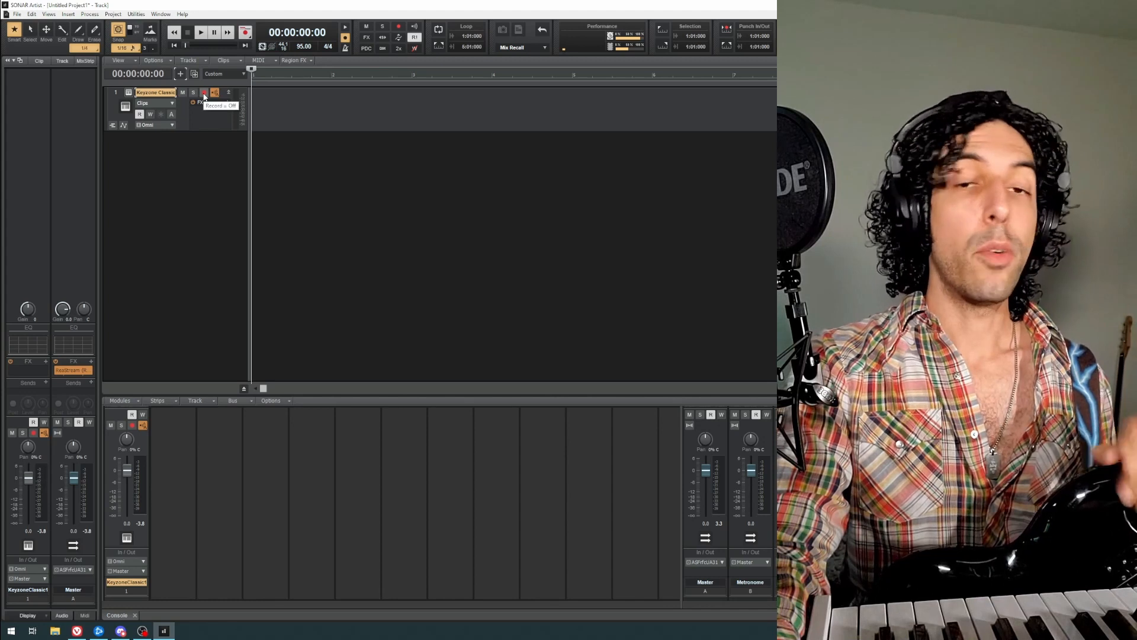
# Step: Arm the Keyzone Classic track and record a MIDI chord progression about four measures long, starting around measure 2
pyautogui.click(204, 94)
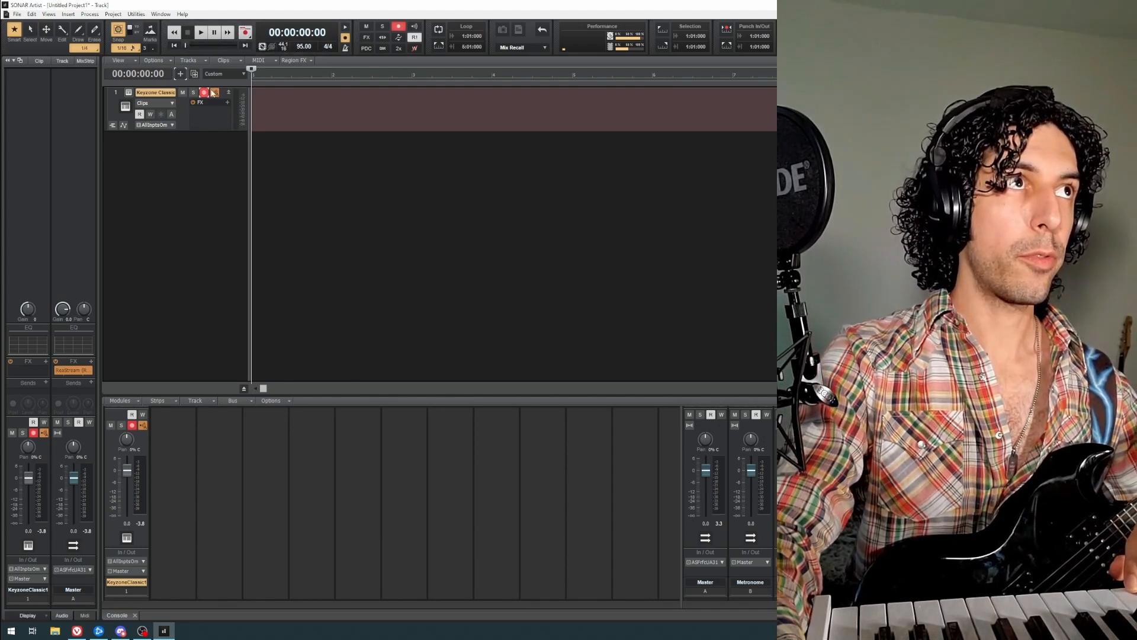
pyautogui.click(245, 35)
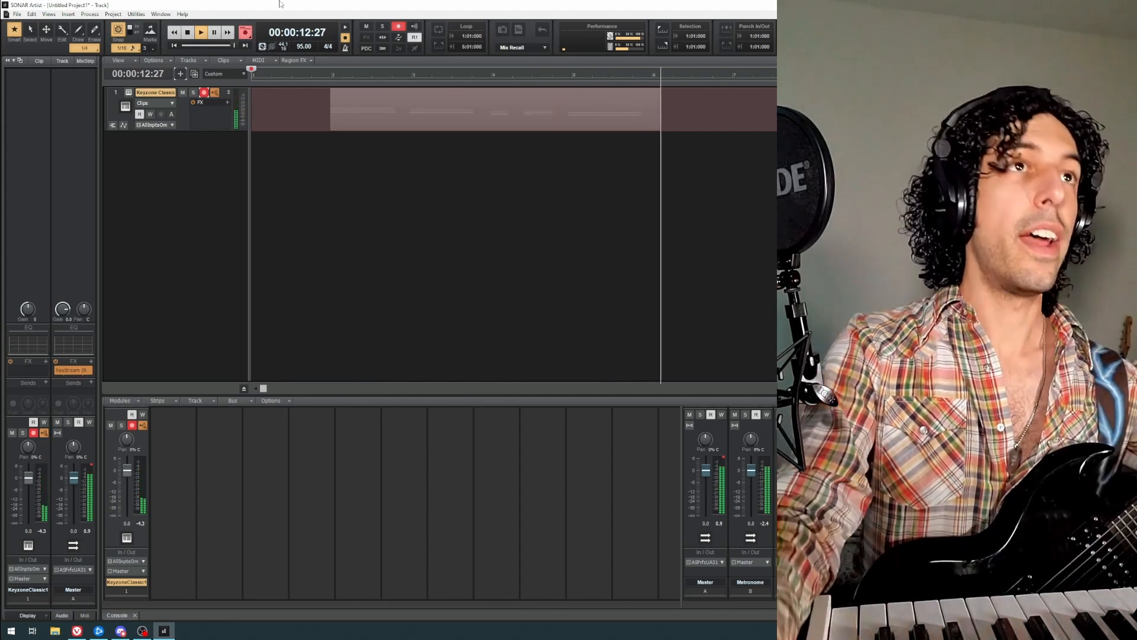
pyautogui.press('space')
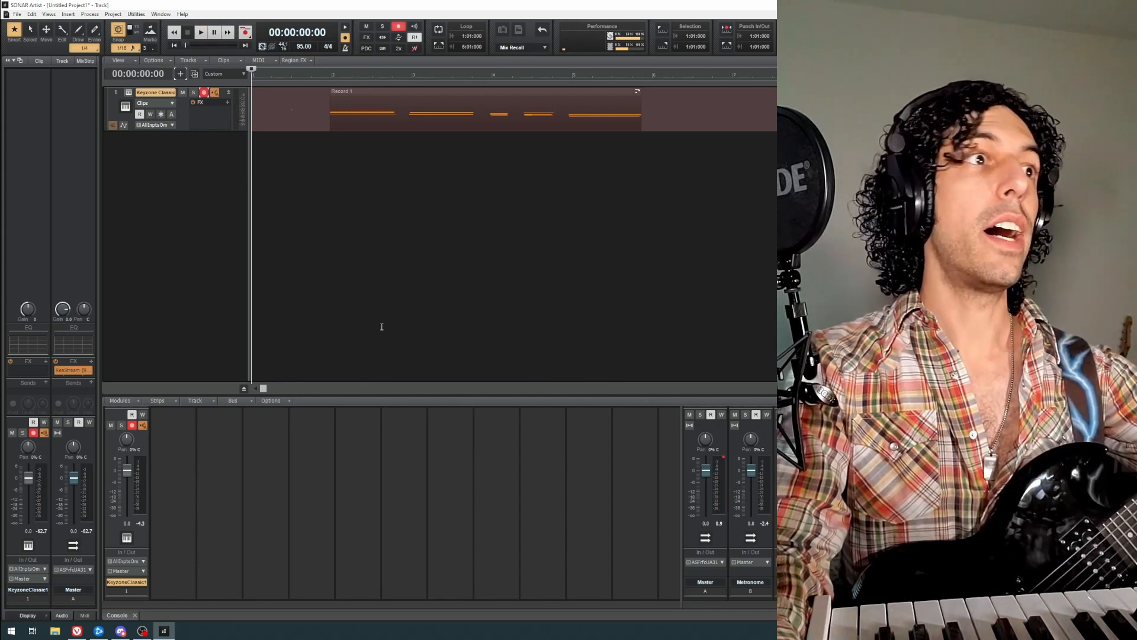
# Step: Open the recorded Keyzone Classic clip in the Piano Roll and quantize its notes to a 1/8 duration
pyautogui.moveTo(264, 388); pyautogui.dragTo(288, 388)
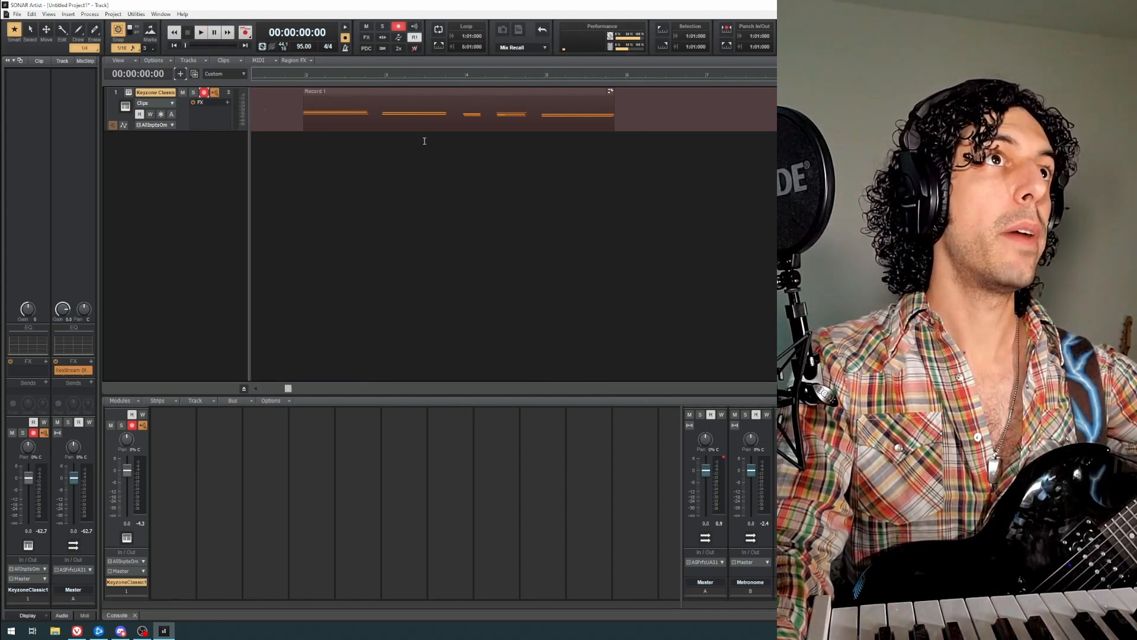
pyautogui.doubleClick(458, 101)
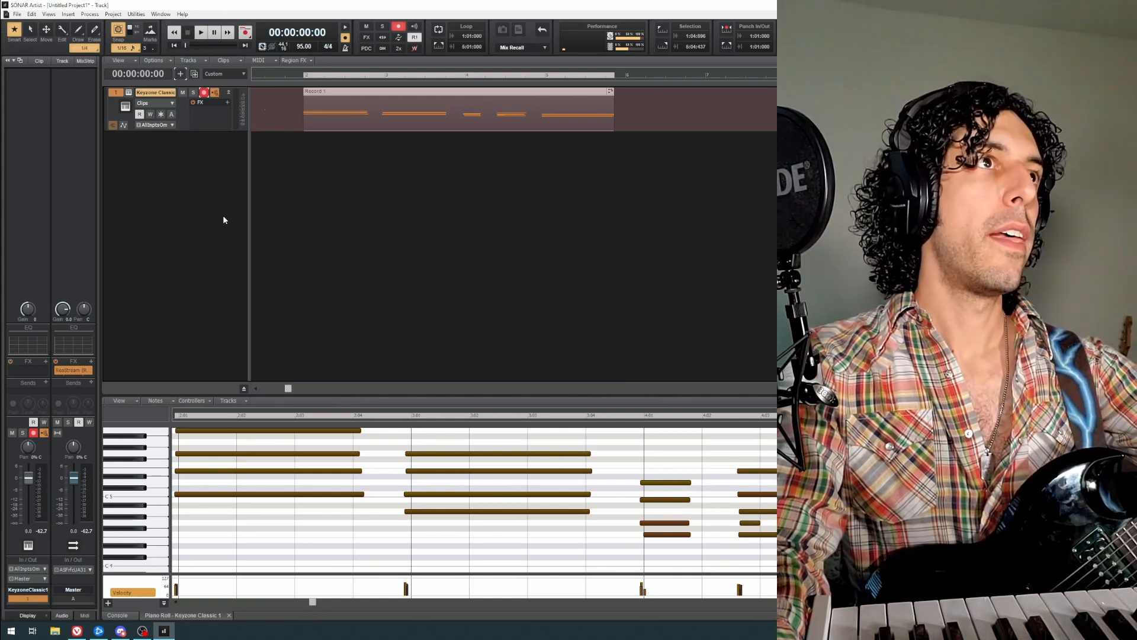
pyautogui.press('q')
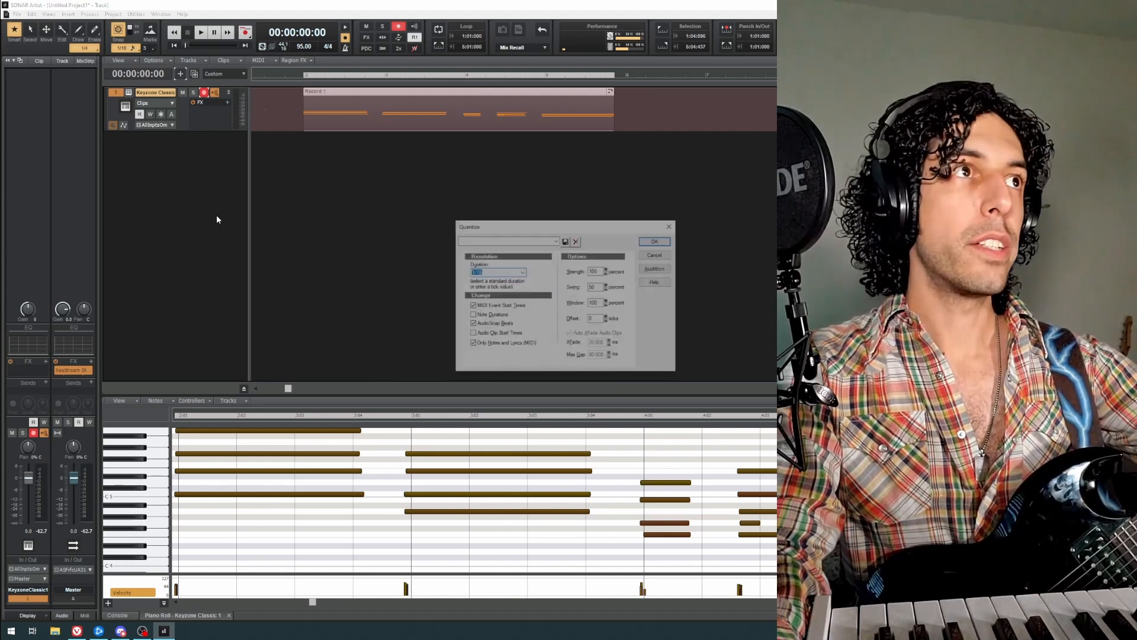
pyautogui.moveTo(505, 227); pyautogui.dragTo(247, 205)
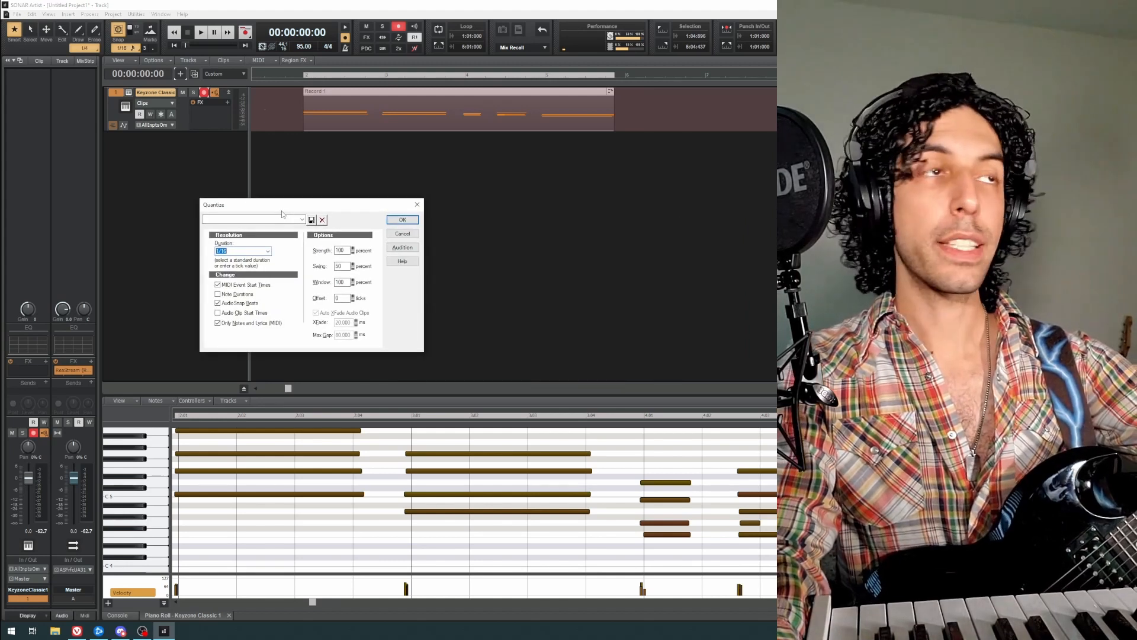
pyautogui.click(268, 251)
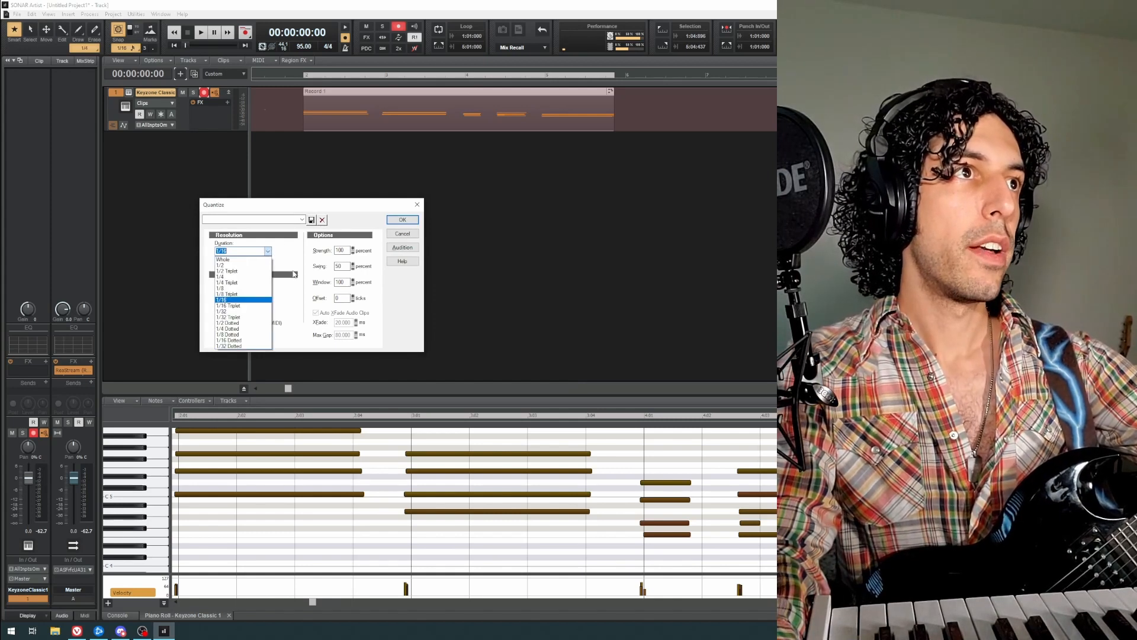
pyautogui.click(259, 290)
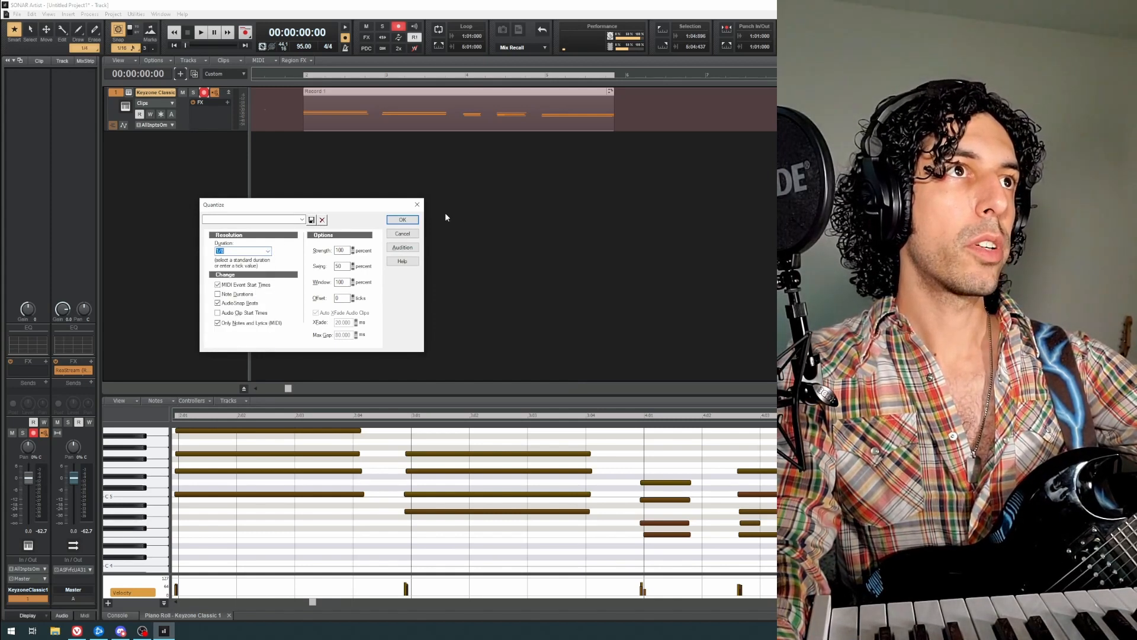
pyautogui.click(402, 220)
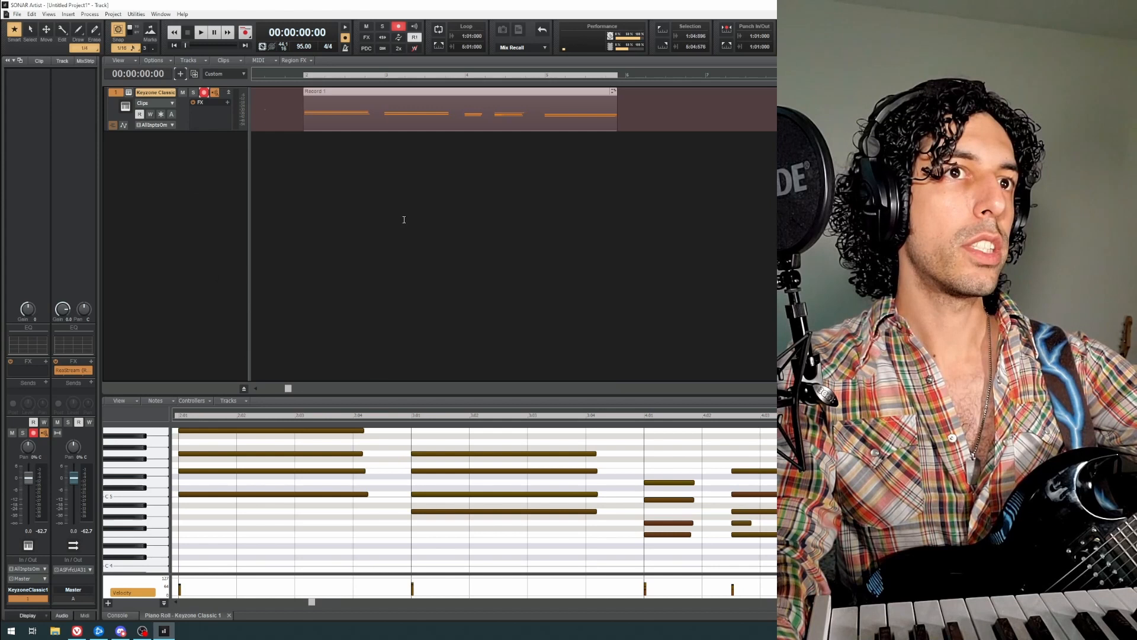
# Step: Delete the short chord at measure 4 and move the following chord to the start of measure 4
pyautogui.moveTo(673, 464); pyautogui.dragTo(671, 545)
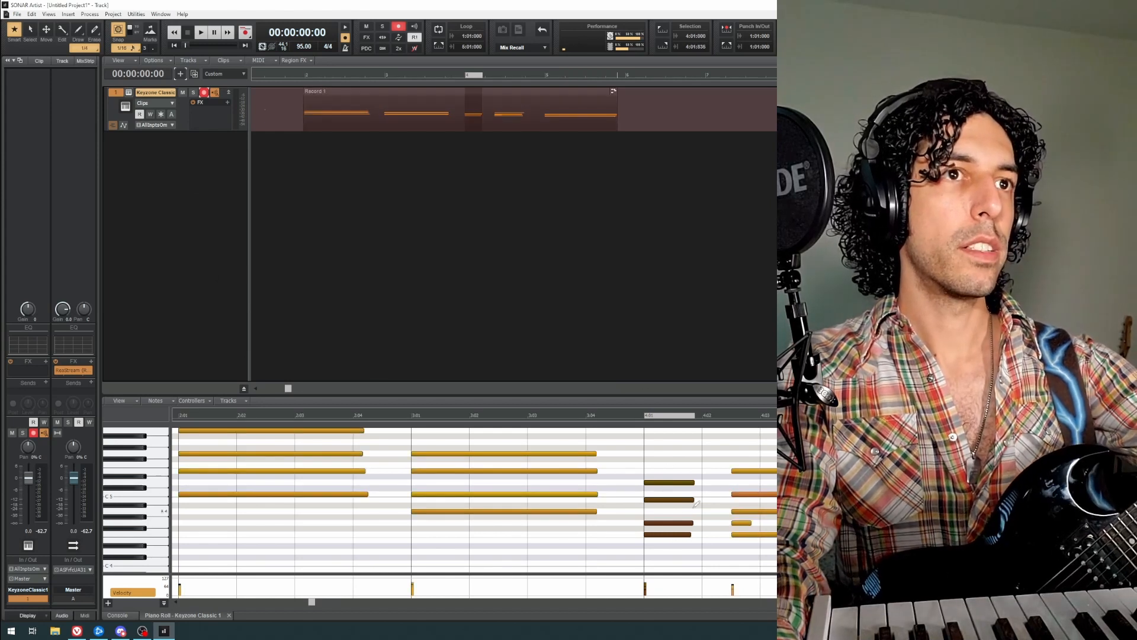
pyautogui.press('Delete')
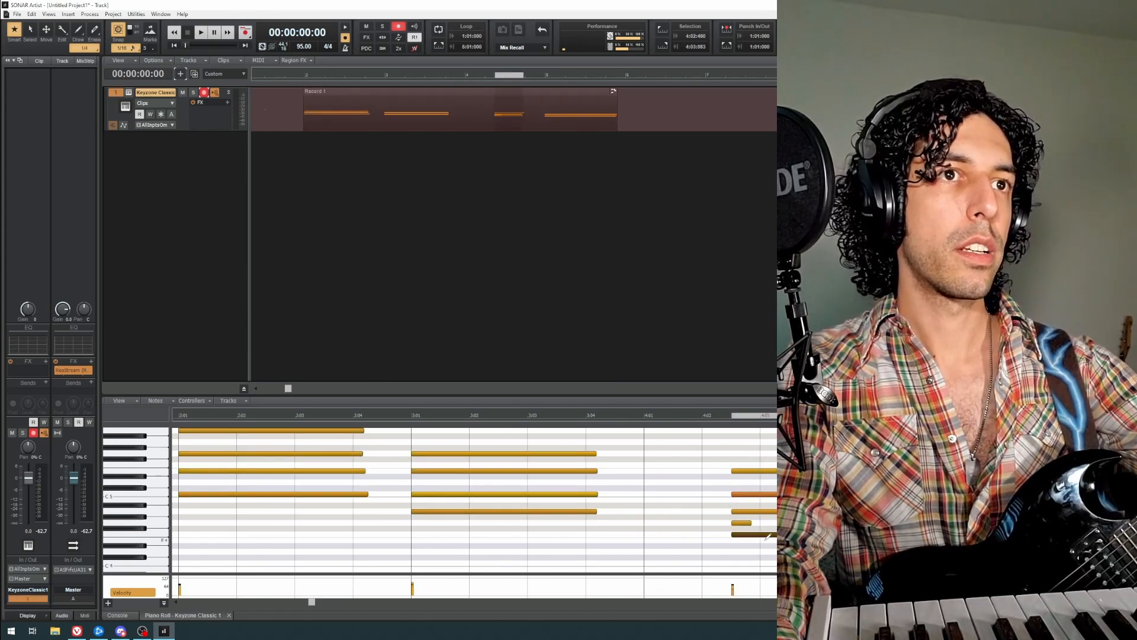
pyautogui.moveTo(752, 524); pyautogui.dragTo(757, 570)
pyautogui.moveTo(754, 455); pyautogui.dragTo(788, 454)
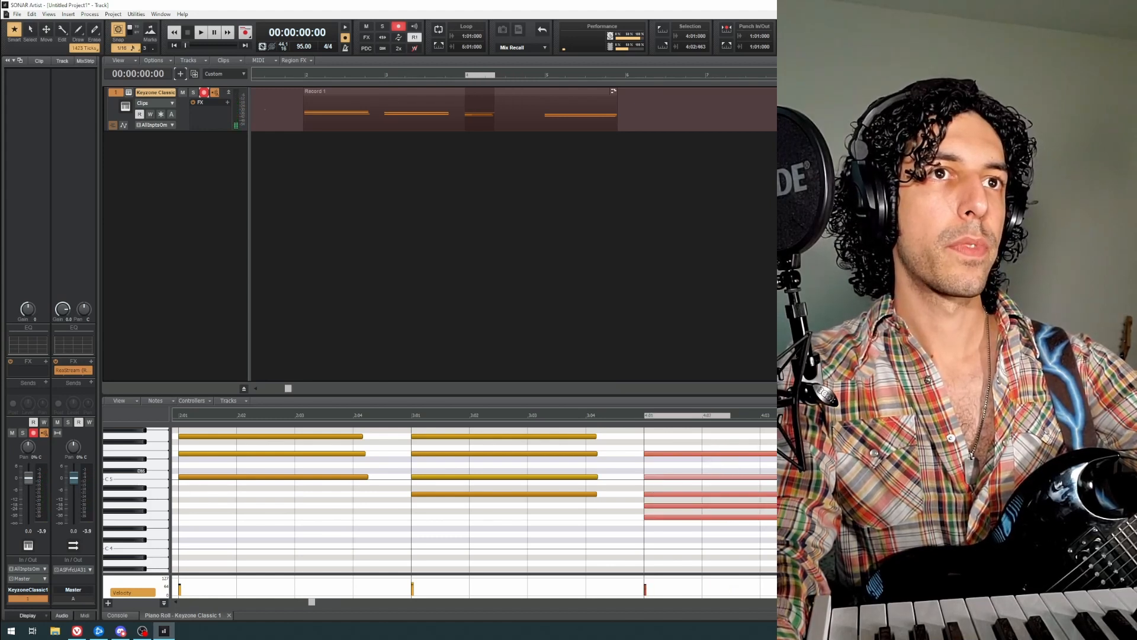
# Step: Lengthen the notes of the measure 4 chord to fill nearly the whole measure
pyautogui.moveTo(853, 476); pyautogui.dragTo(869, 476)
pyautogui.click(877, 487)
pyautogui.click(801, 505)
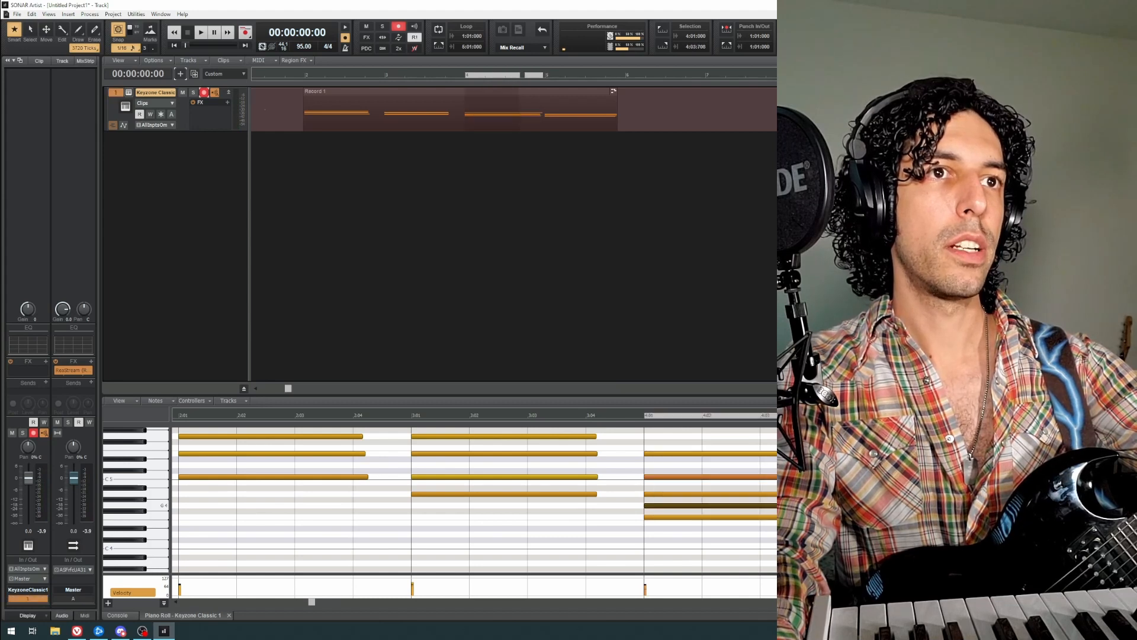
pyautogui.moveTo(800, 505); pyautogui.dragTo(862, 509)
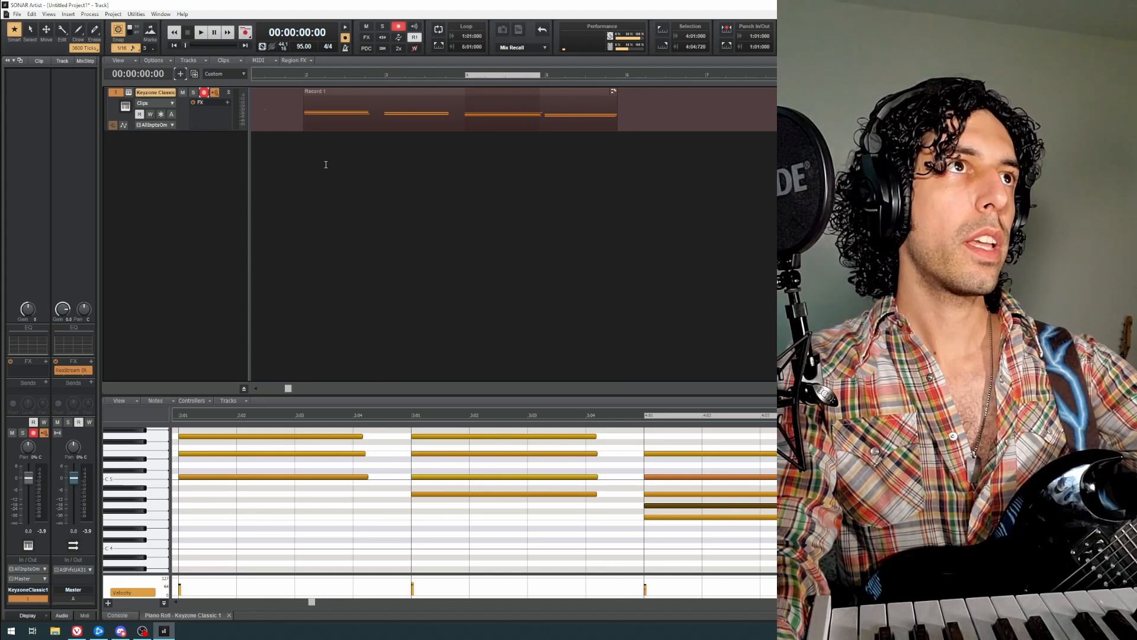
# Step: Play back the edited chord progression from just before measure 2
pyautogui.click(299, 101)
pyautogui.press('space')
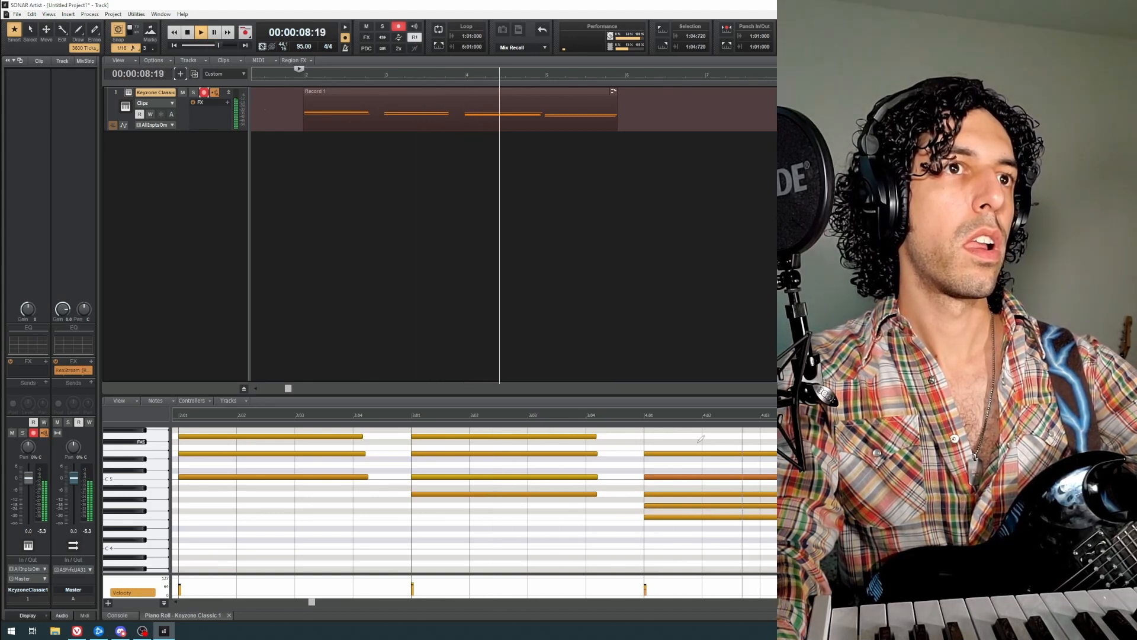
pyautogui.press('space')
# Step: Audition notes of the measure 4 chord and remove its G4 note
pyautogui.click(679, 452)
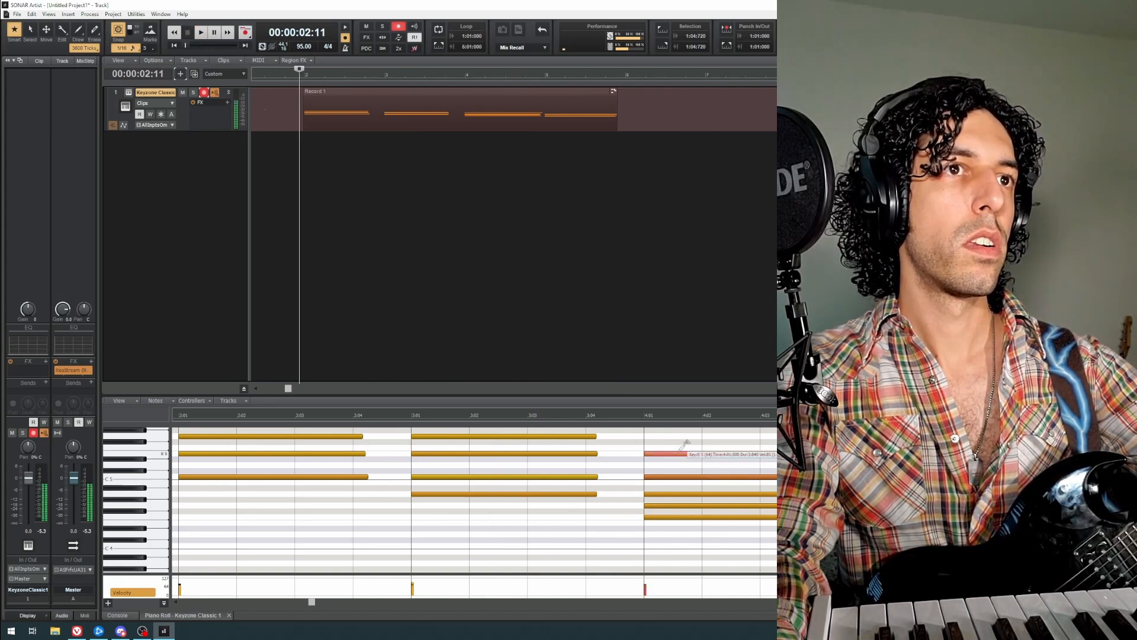
pyautogui.click(666, 505)
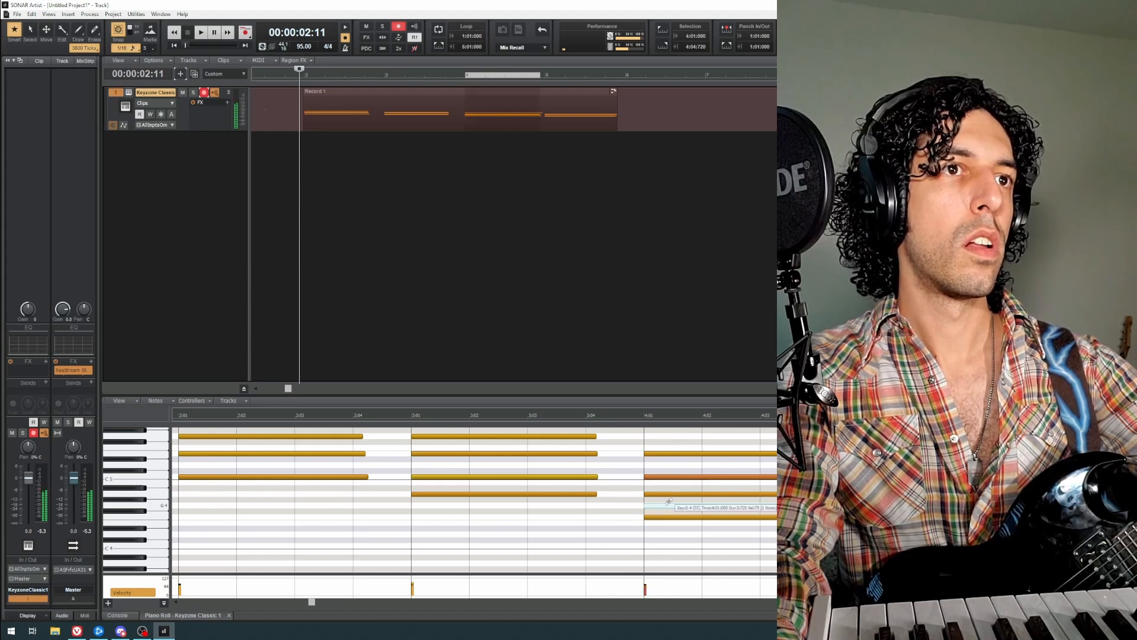
pyautogui.moveTo(666, 505); pyautogui.dragTo(673, 443)
pyautogui.click(668, 454)
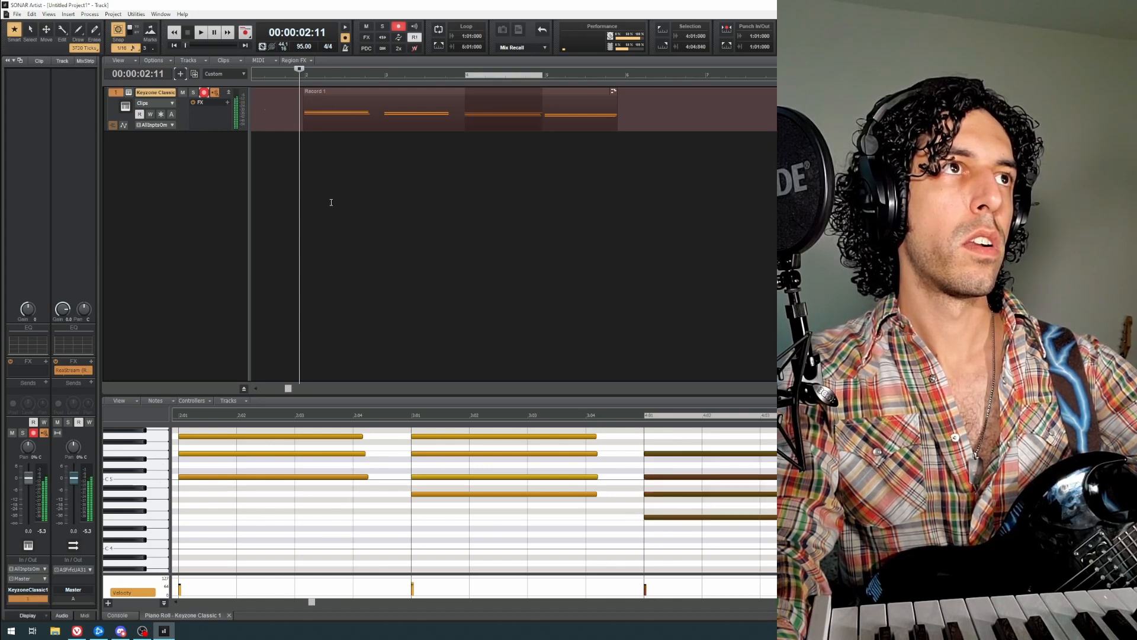
pyautogui.click(296, 151)
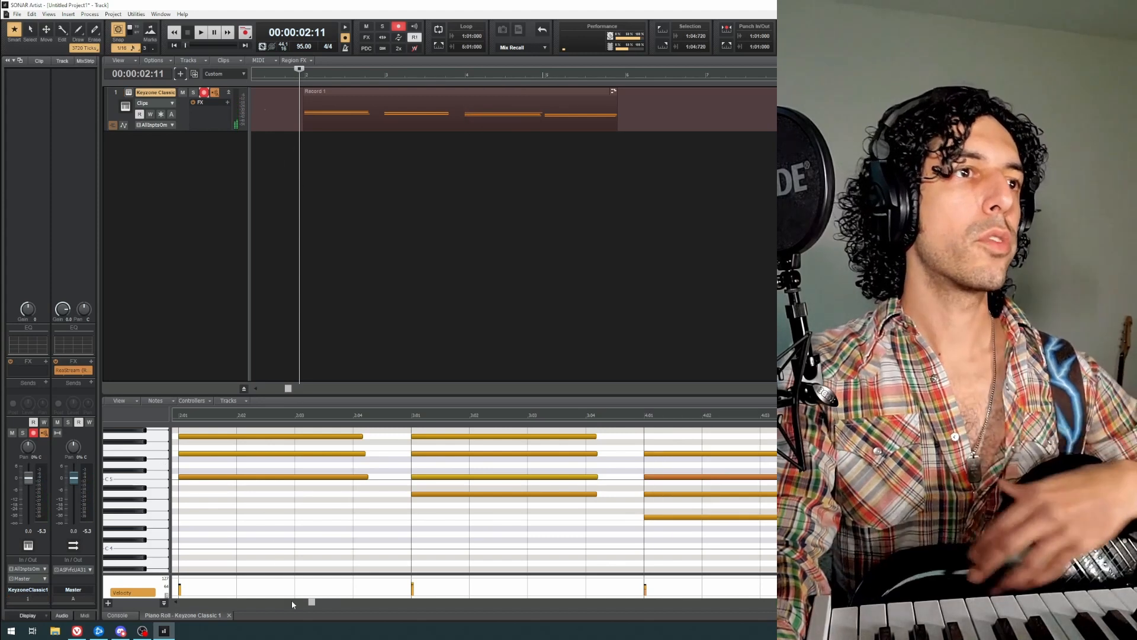
# Step: Try drawing an extra low note under the first chord and shifting it down one semitone and slightly earlier
pyautogui.moveTo(311, 602); pyautogui.dragTo(243, 612)
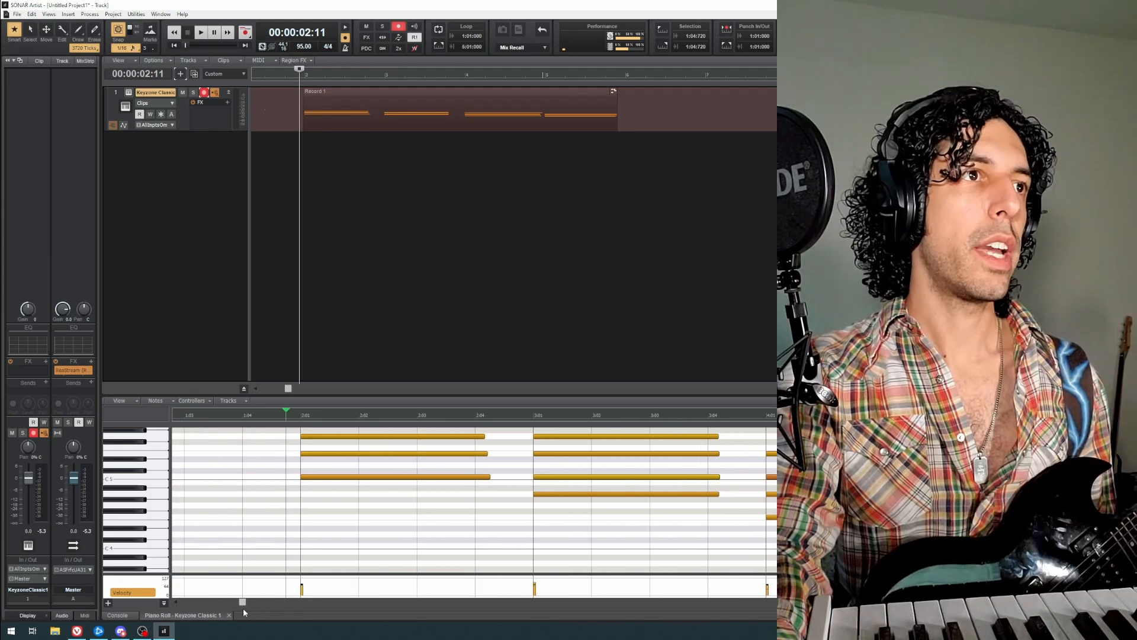
pyautogui.click(269, 509)
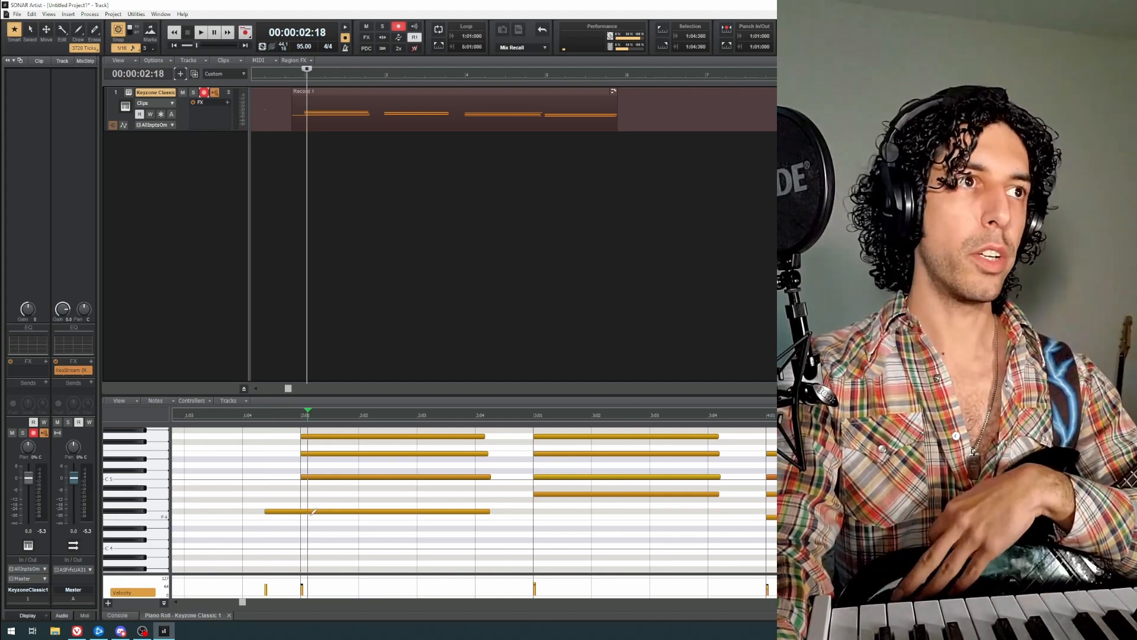
pyautogui.moveTo(306, 511)
pyautogui.mouseDown()
pyautogui.moveTo(298, 528)
pyautogui.moveTo(300, 517)
pyautogui.mouseUp()
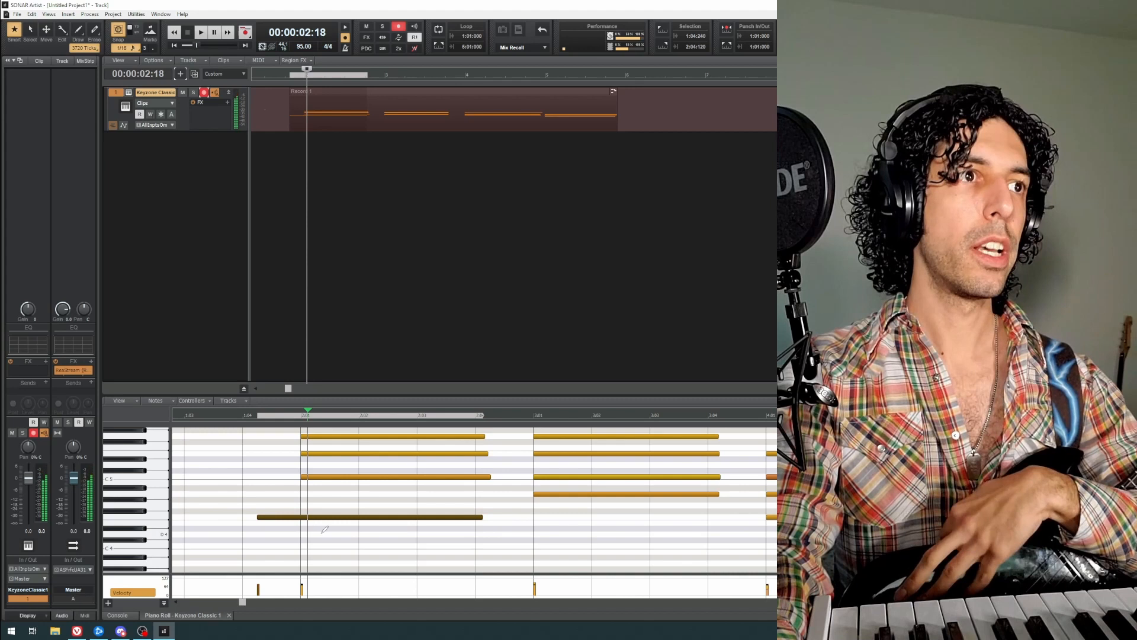
# Step: Delete the extra low note and trim the clip's start back to just before measure 2
pyautogui.moveTo(264, 584)
pyautogui.mouseDown()
pyautogui.moveTo(265, 600)
pyautogui.moveTo(278, 577)
pyautogui.moveTo(273, 586)
pyautogui.mouseUp()
pyautogui.press('Delete')
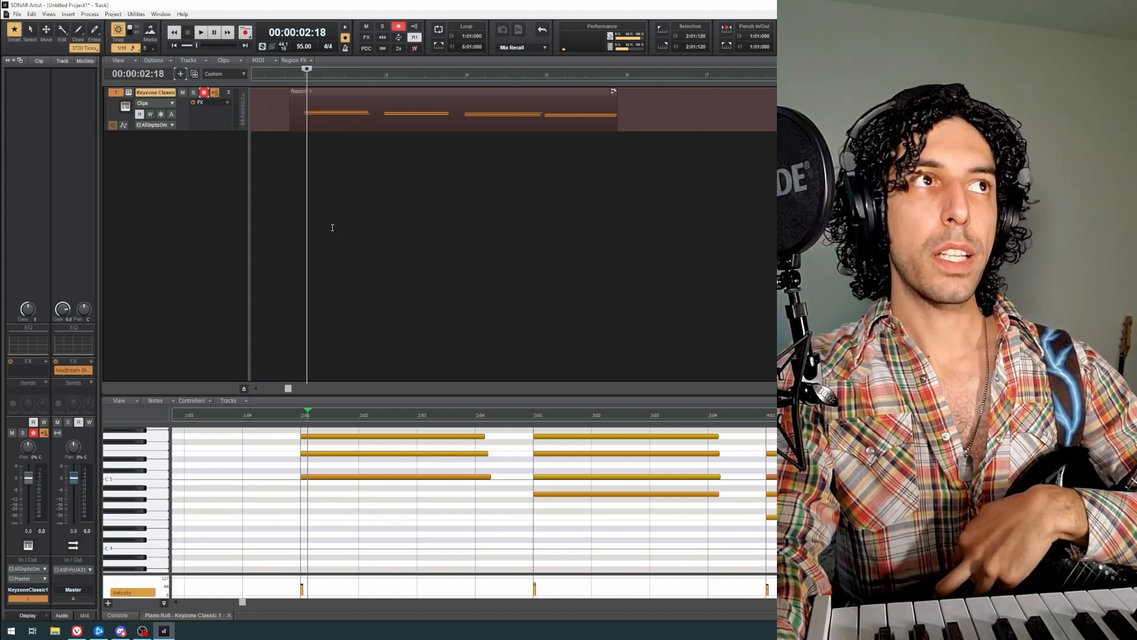
pyautogui.moveTo(290, 105); pyautogui.dragTo(299, 110)
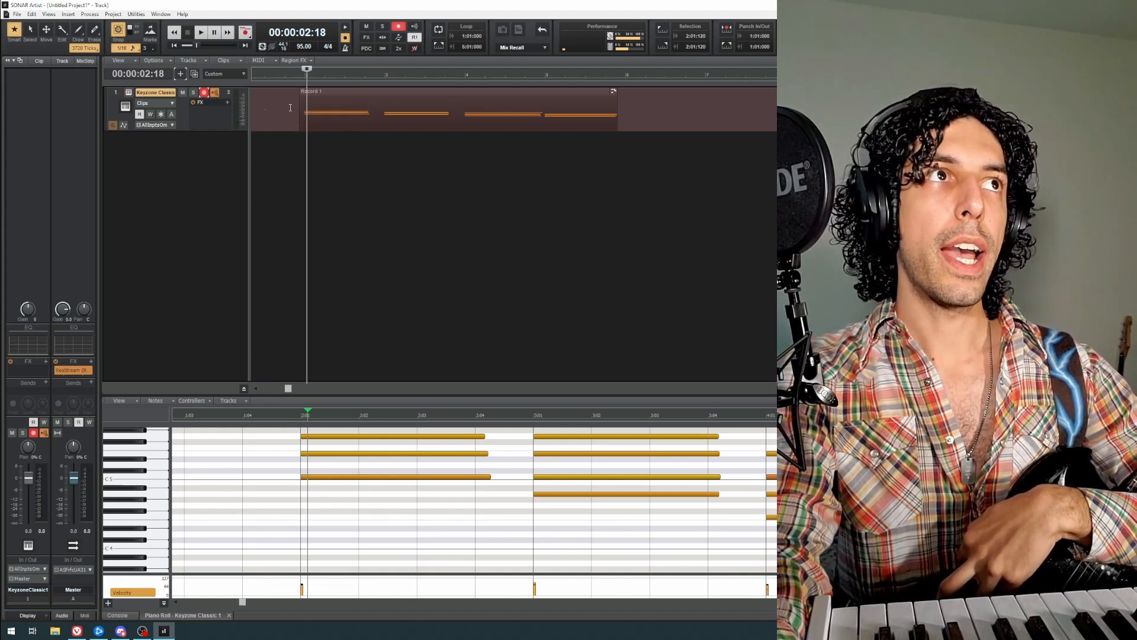
# Step: Return the playhead to the start of the project at 00:00:00:00
pyautogui.click(284, 78)
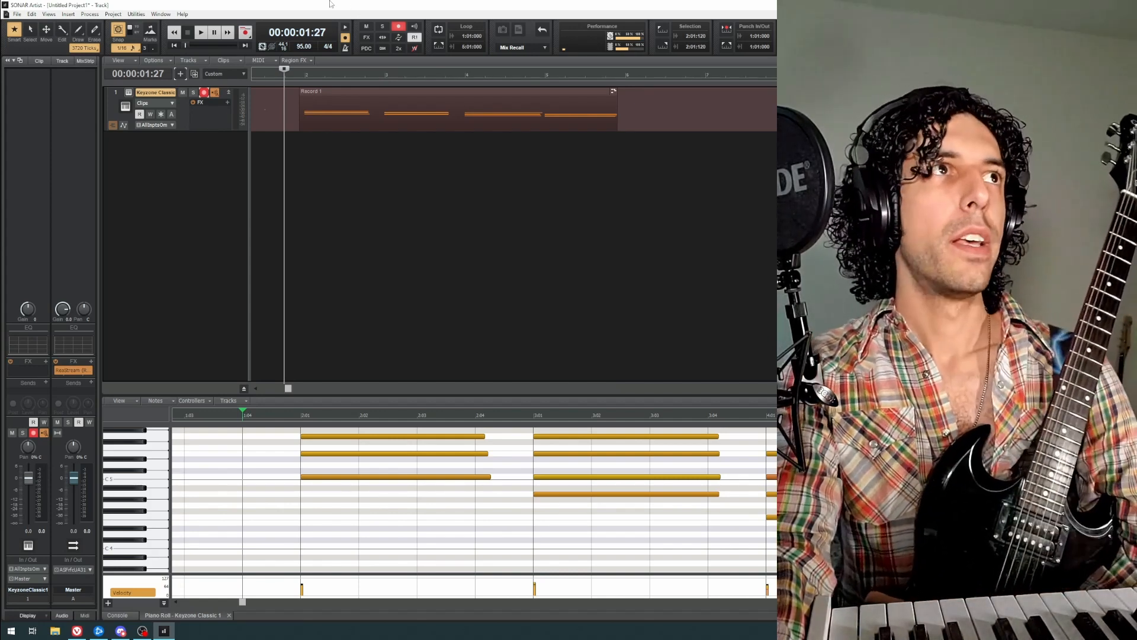
pyautogui.moveTo(288, 70); pyautogui.dragTo(251, 71)
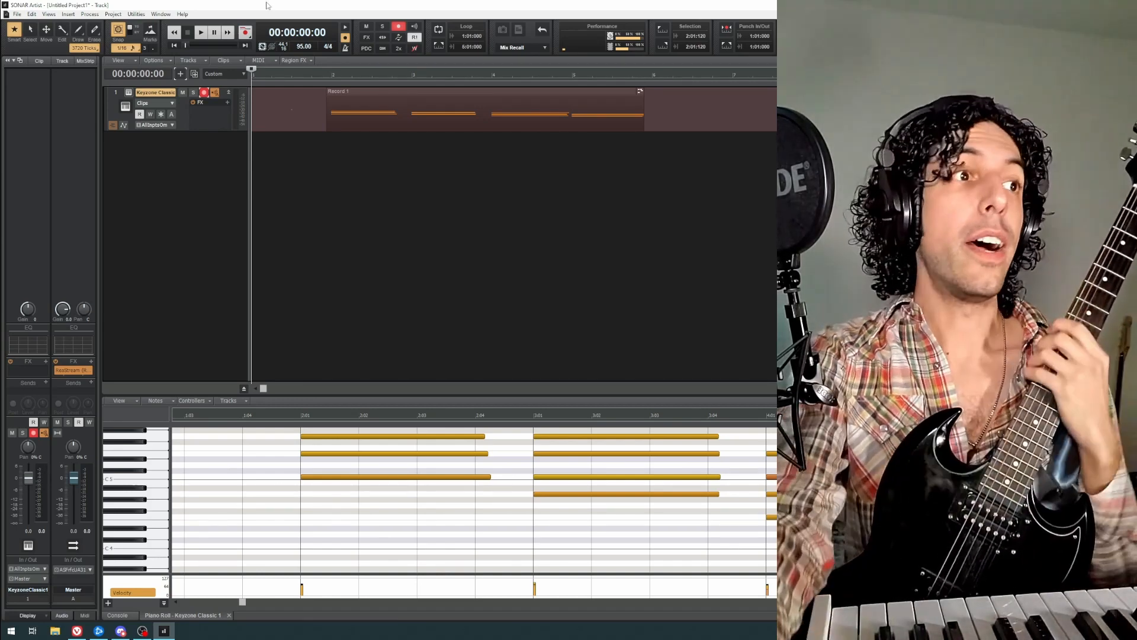
# Step: Switch to the browser to review the digital piano's speaker EQ settings image, and return to the SONAR project
pyautogui.moveTo(79, 632)
pyautogui.click(80, 636)
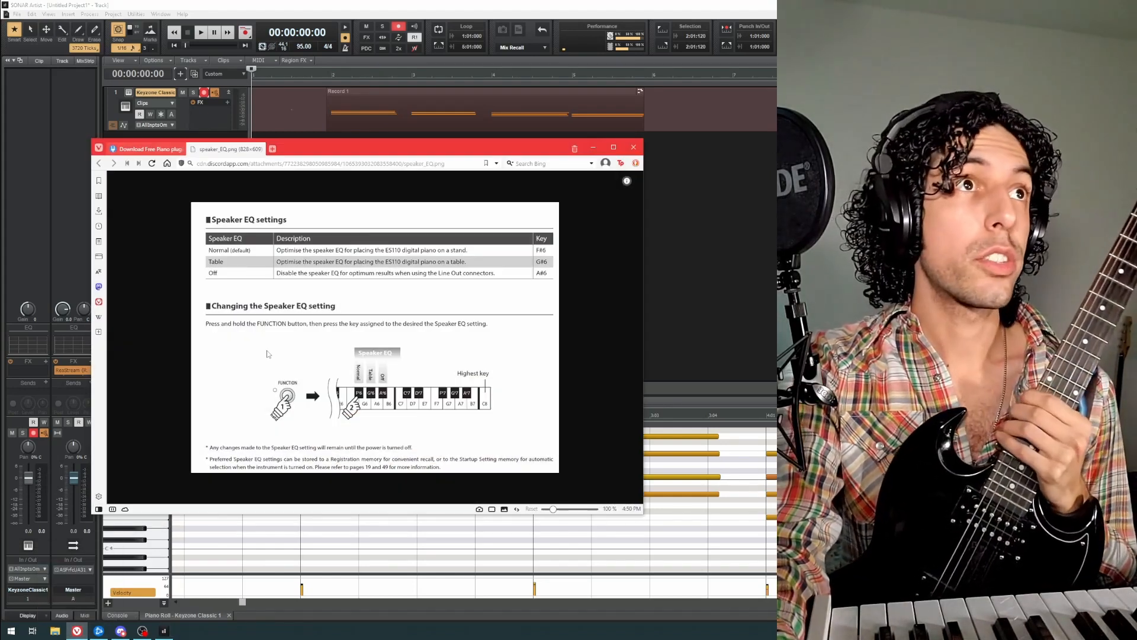
pyautogui.moveTo(329, 146); pyautogui.dragTo(312, 148)
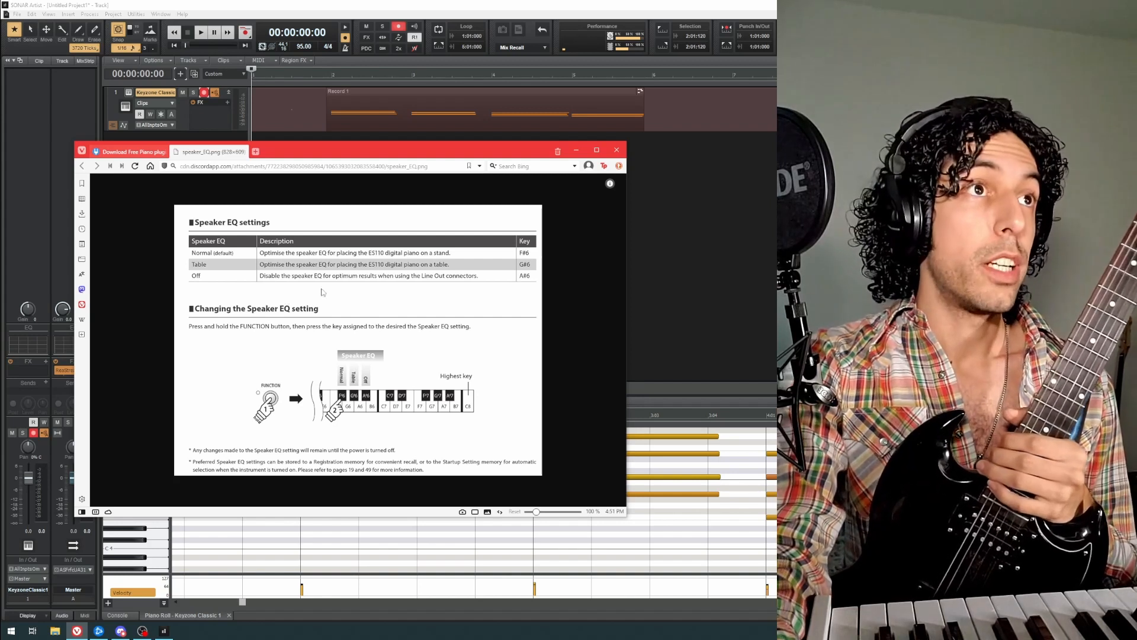
pyautogui.moveTo(360, 155); pyautogui.dragTo(341, 144)
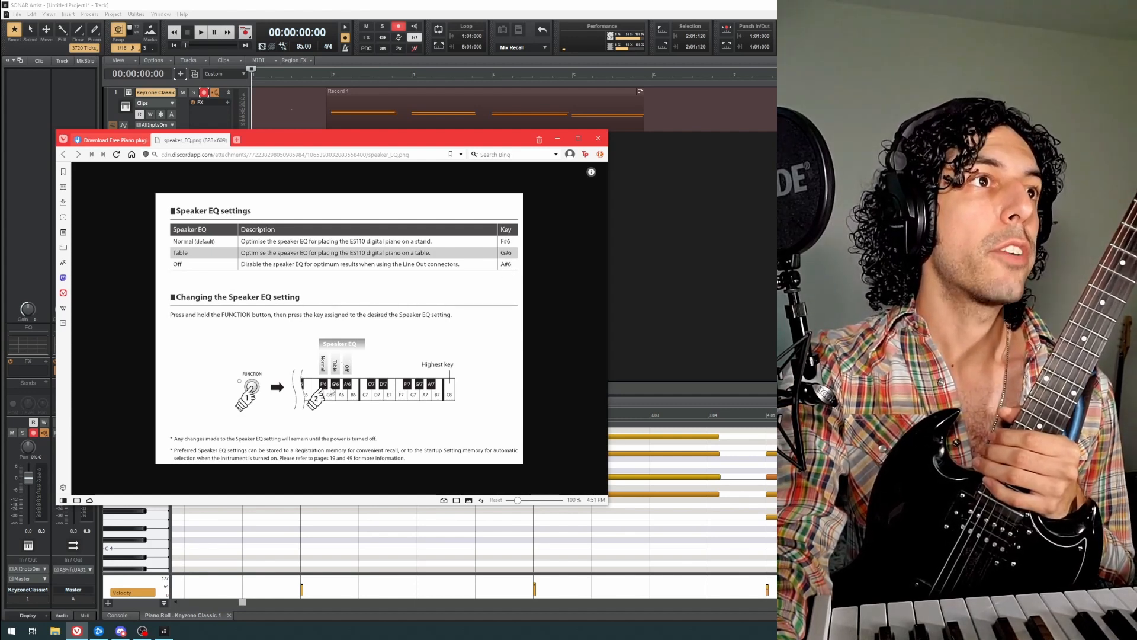
pyautogui.click(557, 138)
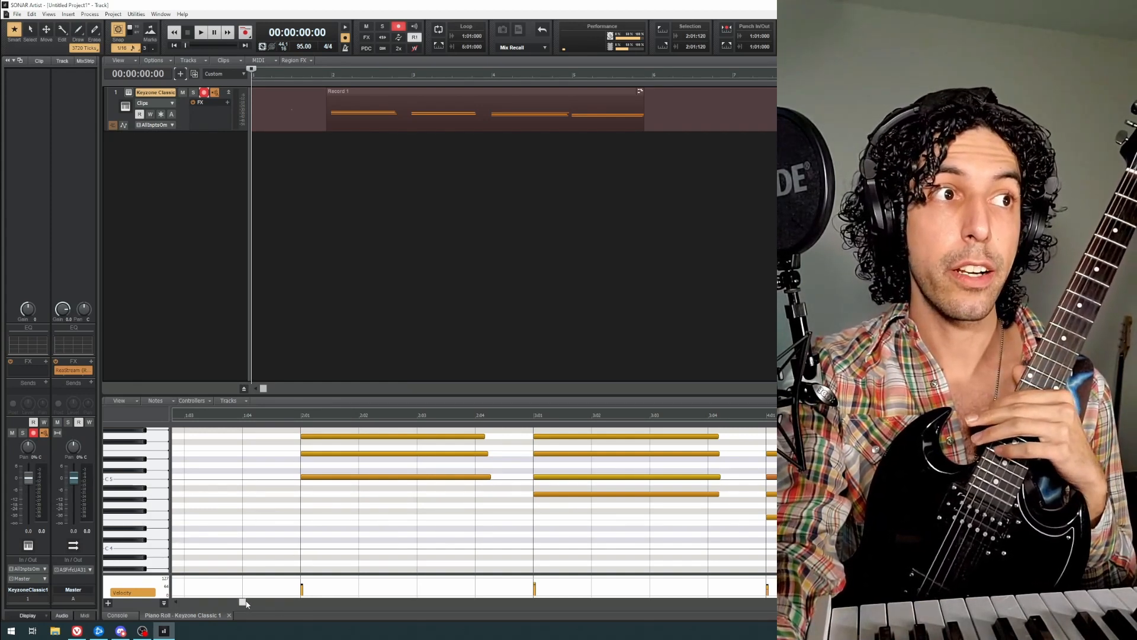
# Step: Close the Piano Roll and add one audio track with Left ASIO Fireface USB Analog 3 as its input
pyautogui.moveTo(242, 602); pyautogui.dragTo(268, 601)
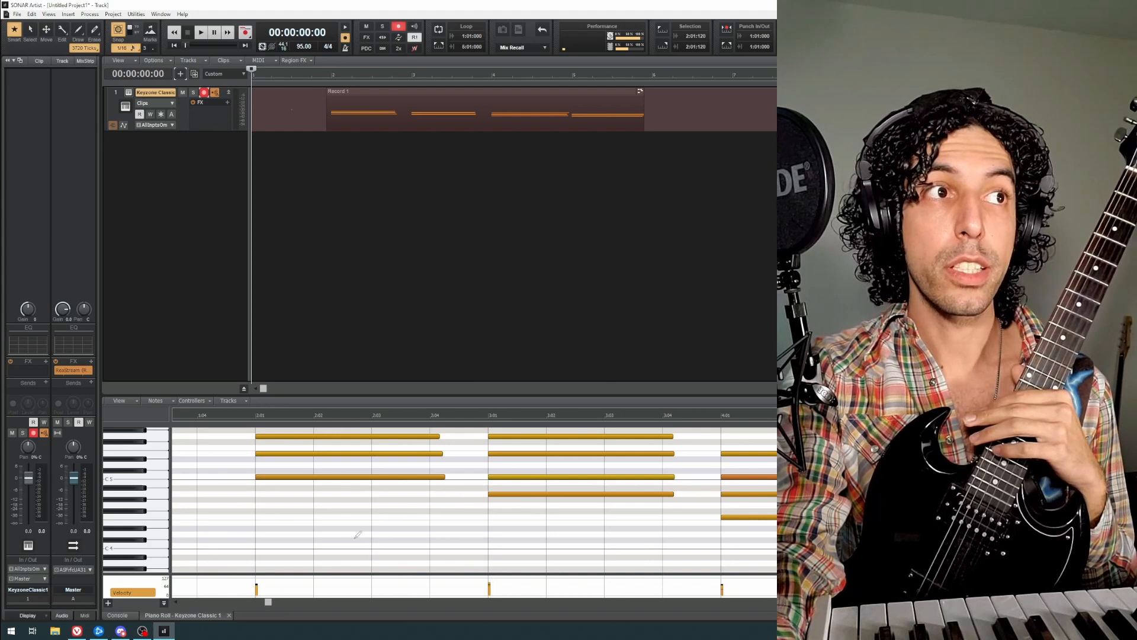
pyautogui.click(229, 616)
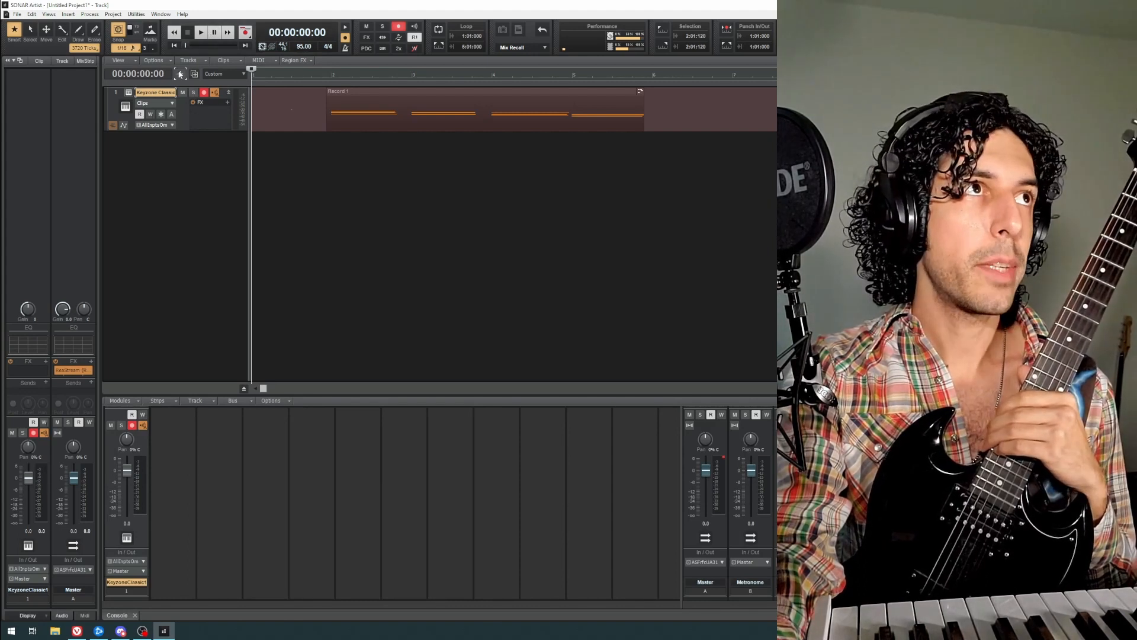
pyautogui.click(180, 73)
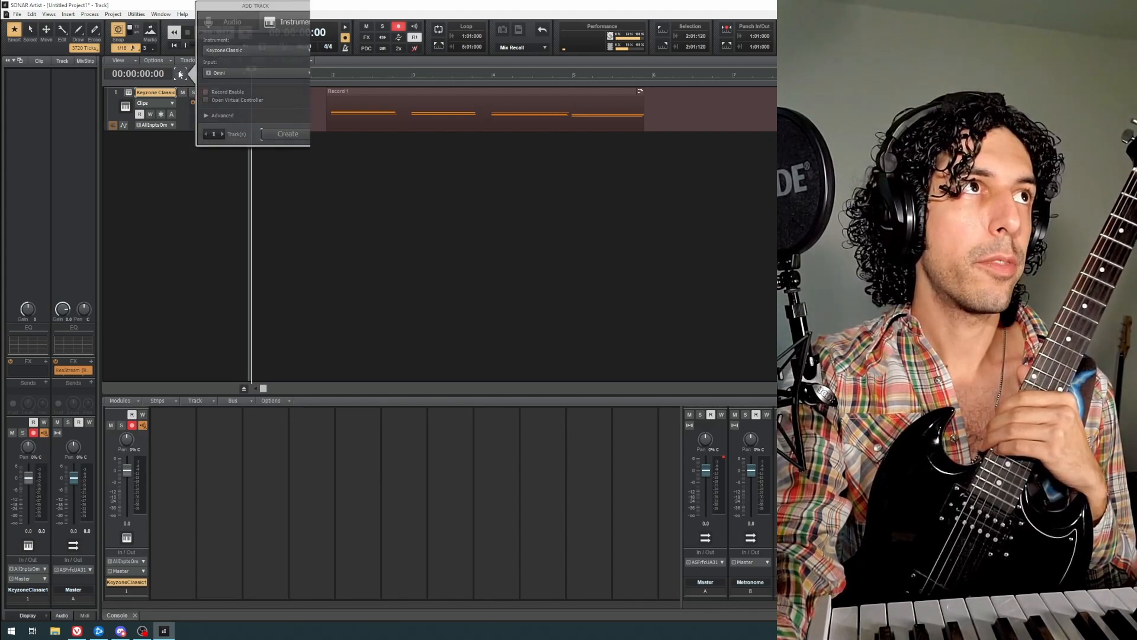
pyautogui.click(230, 24)
pyautogui.click(252, 50)
pyautogui.moveTo(265, 76)
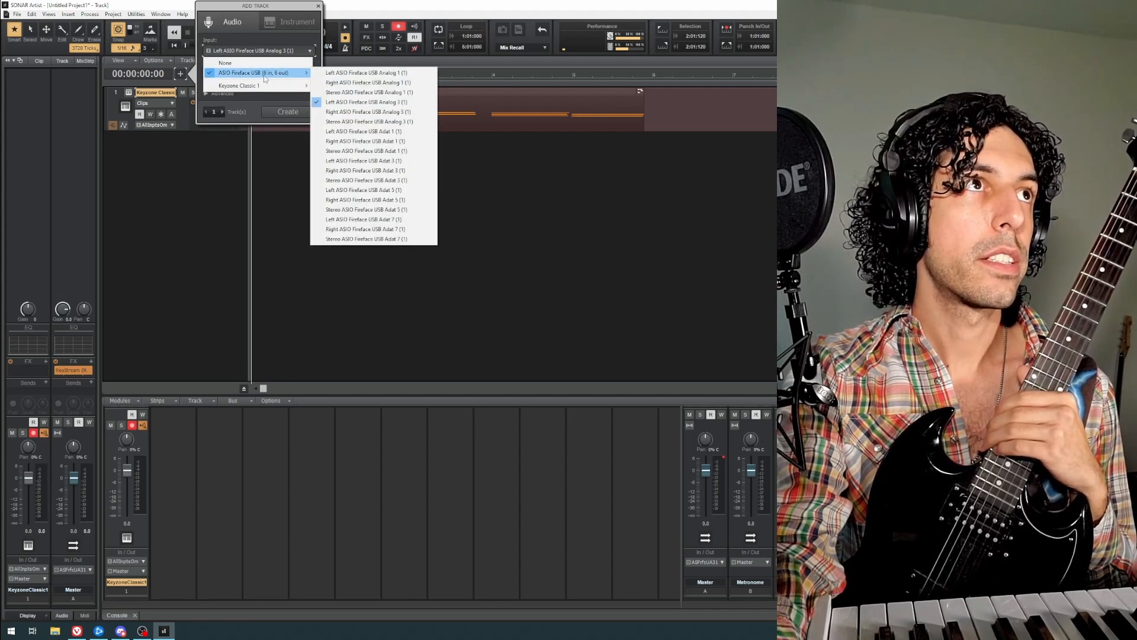
pyautogui.click(284, 114)
pyautogui.click(287, 111)
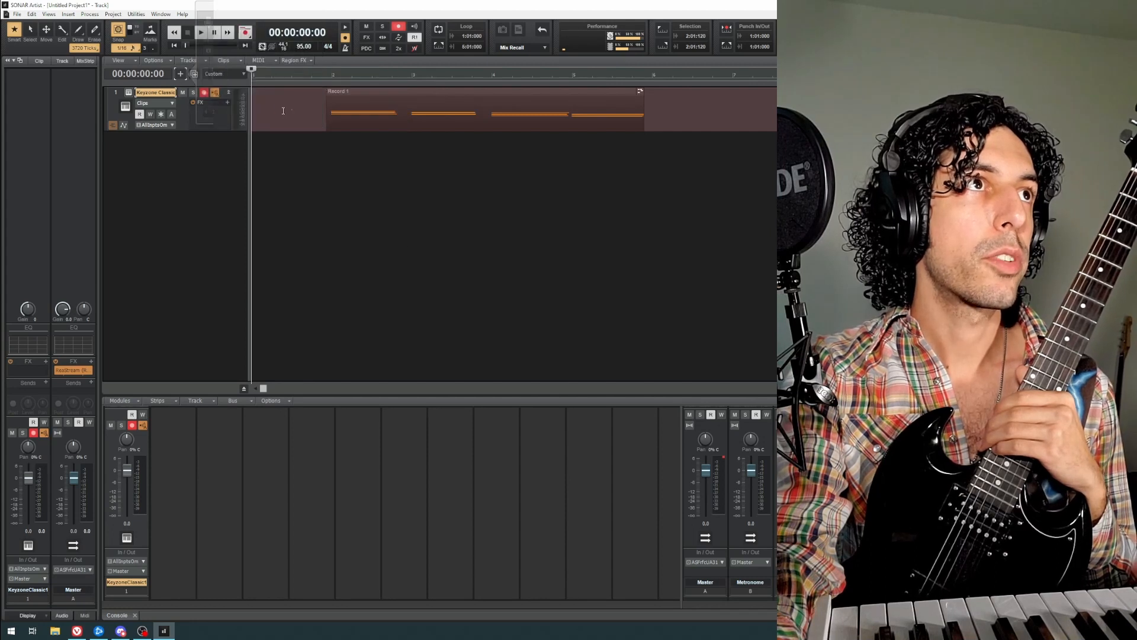
# Step: Insert the Archetype Petrucci audio effect into Track 2's FX rack
pyautogui.click(228, 137)
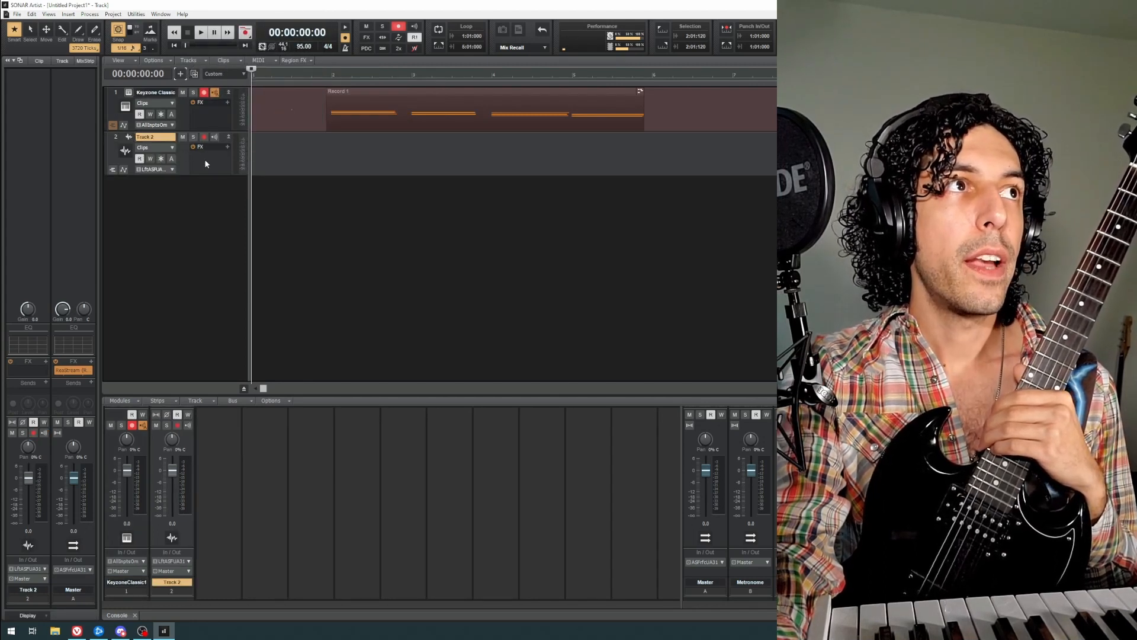
pyautogui.rightClick(204, 159)
pyautogui.moveTo(249, 166)
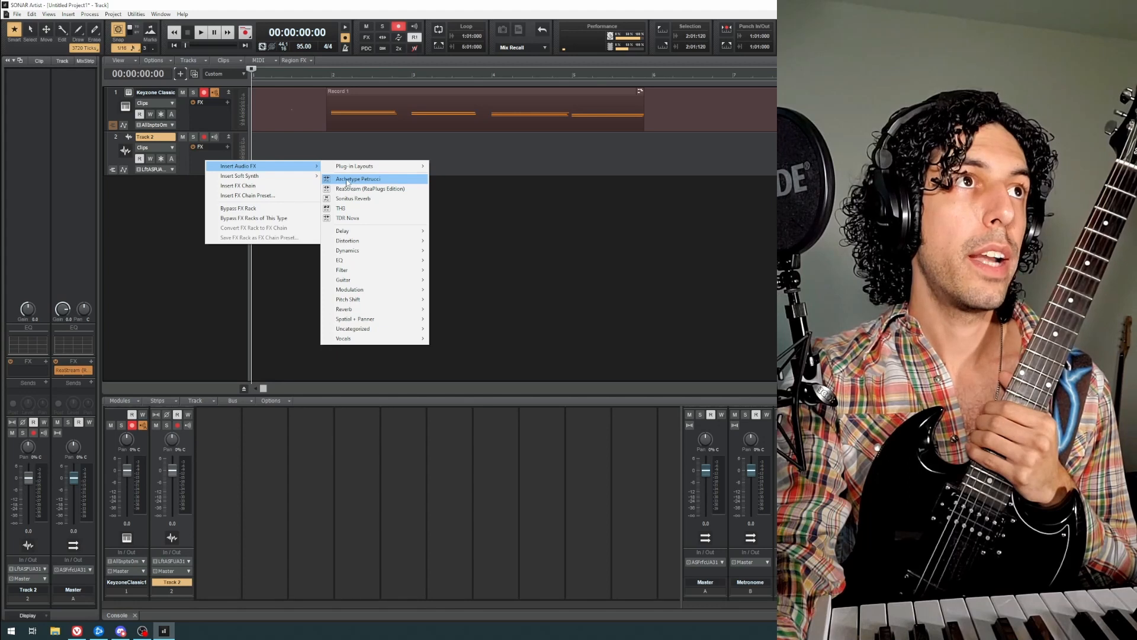
pyautogui.click(347, 180)
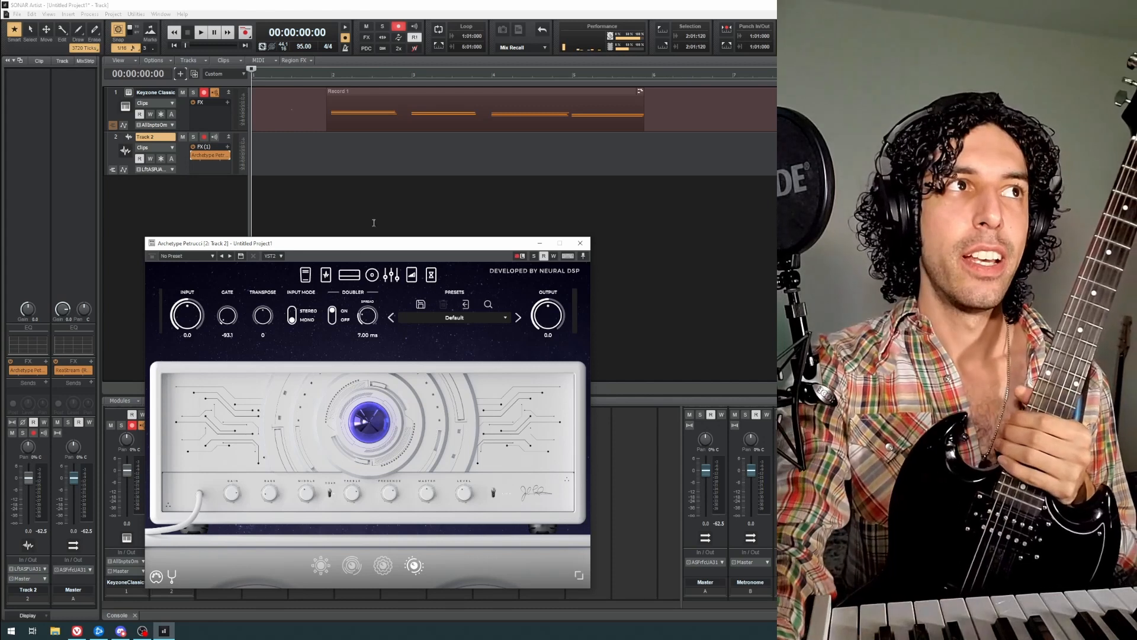
# Step: Disarm the Keyzone Classic track, arm Track 2 for recording, and turn on Track 2's input echo
pyautogui.click(204, 93)
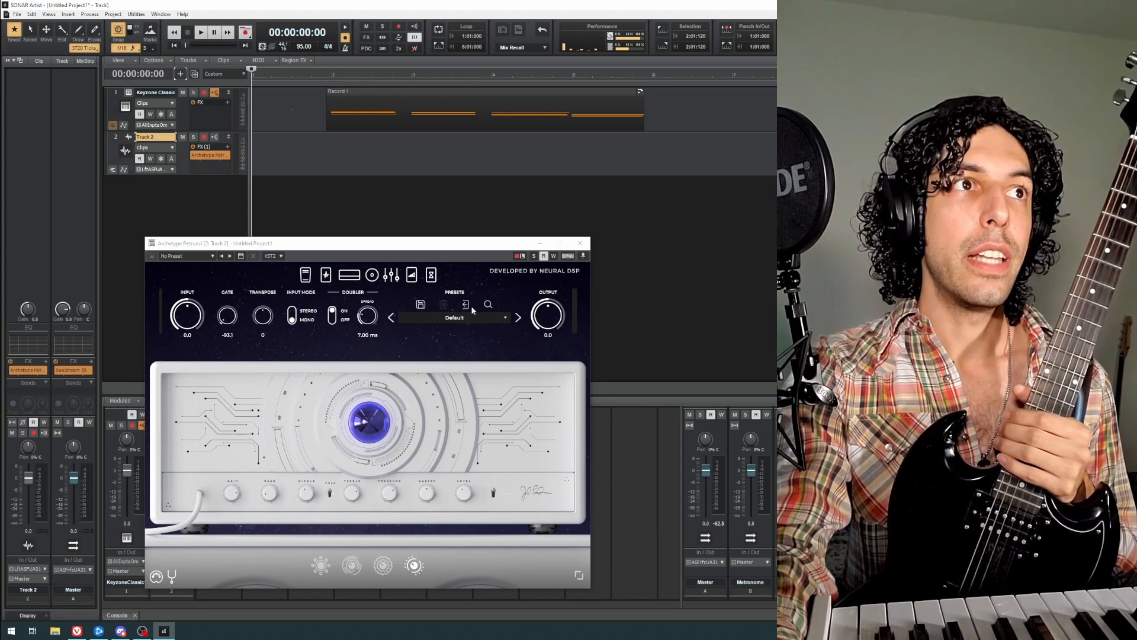
pyautogui.click(204, 137)
pyautogui.click(214, 137)
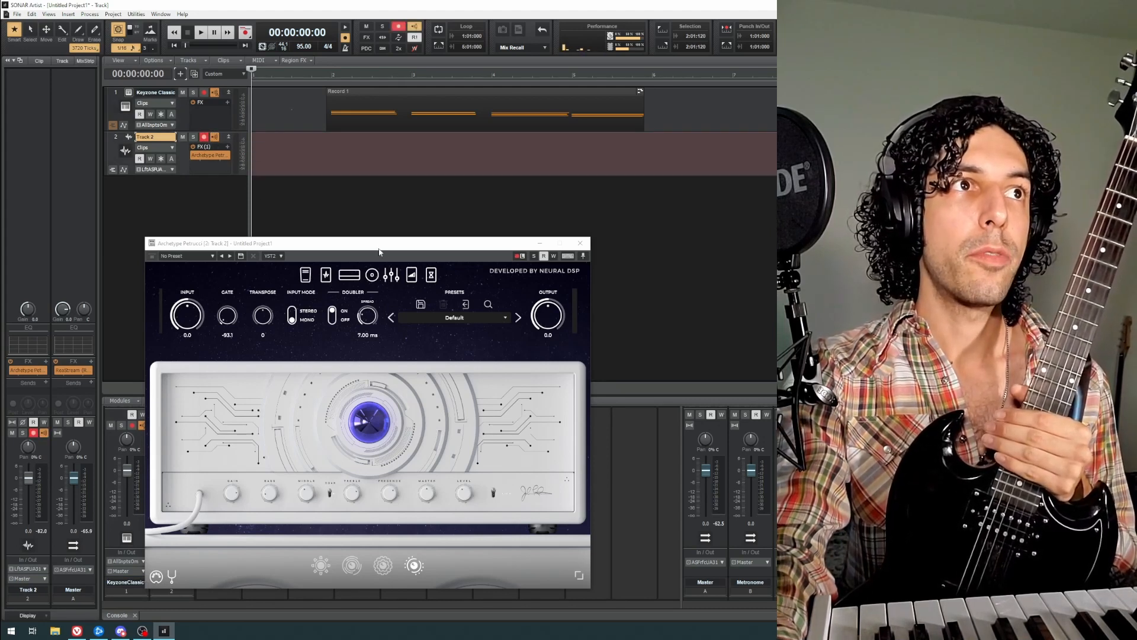
# Step: Load the artist preset Sounds Like Heaven in Archetype Petrucci and close the plug-in window
pyautogui.click(499, 317)
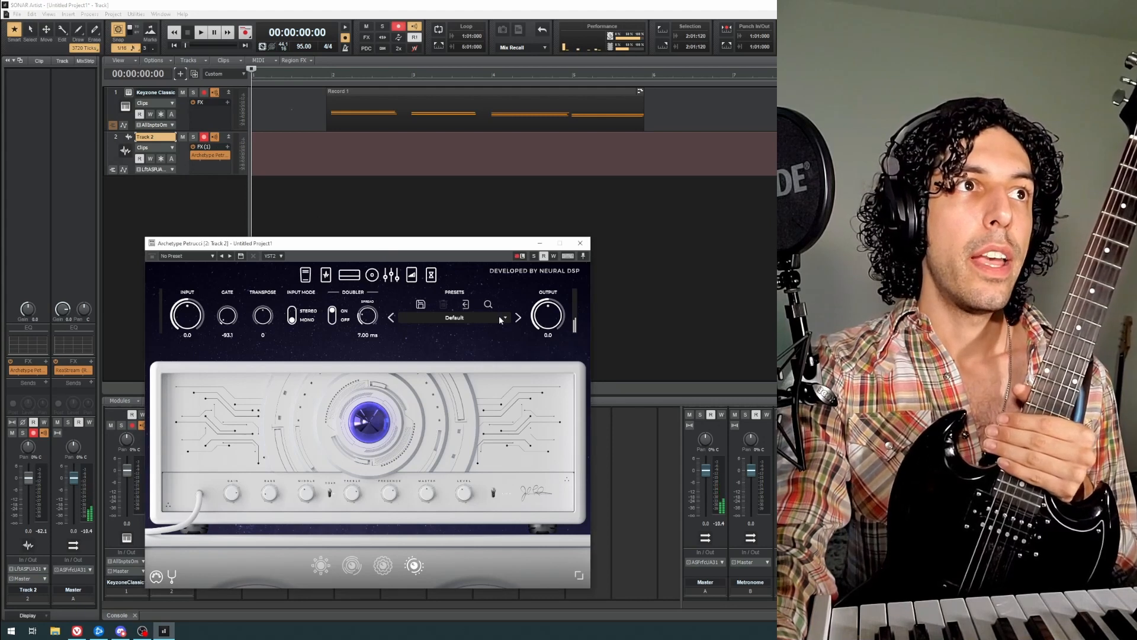
pyautogui.click(468, 318)
pyautogui.moveTo(446, 364)
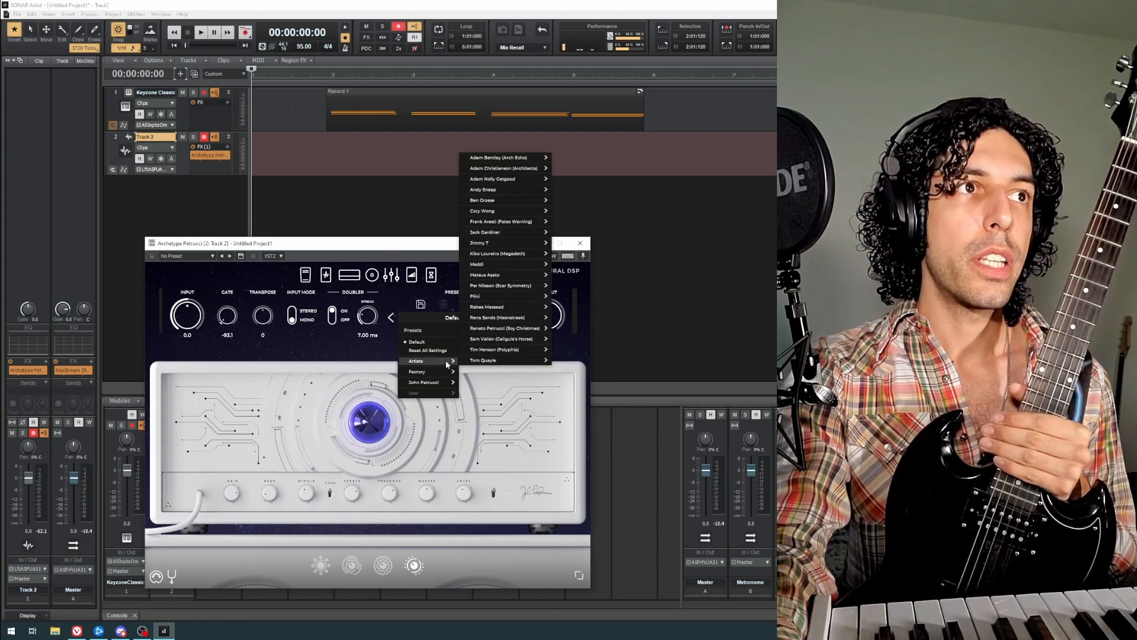
pyautogui.moveTo(496, 331)
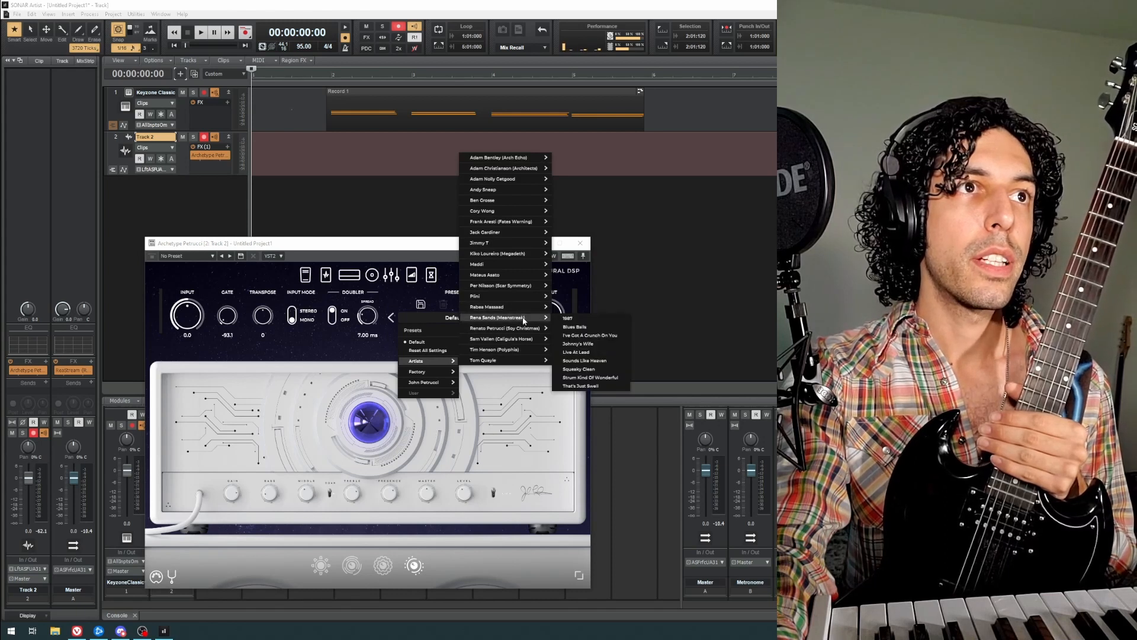
pyautogui.click(585, 360)
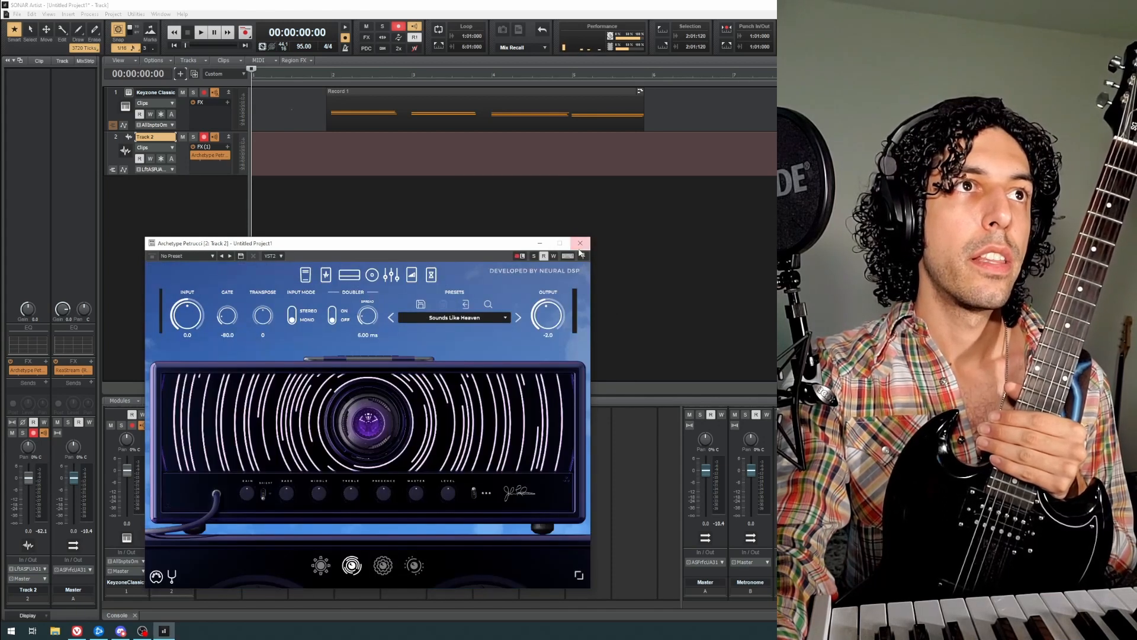
pyautogui.click(579, 245)
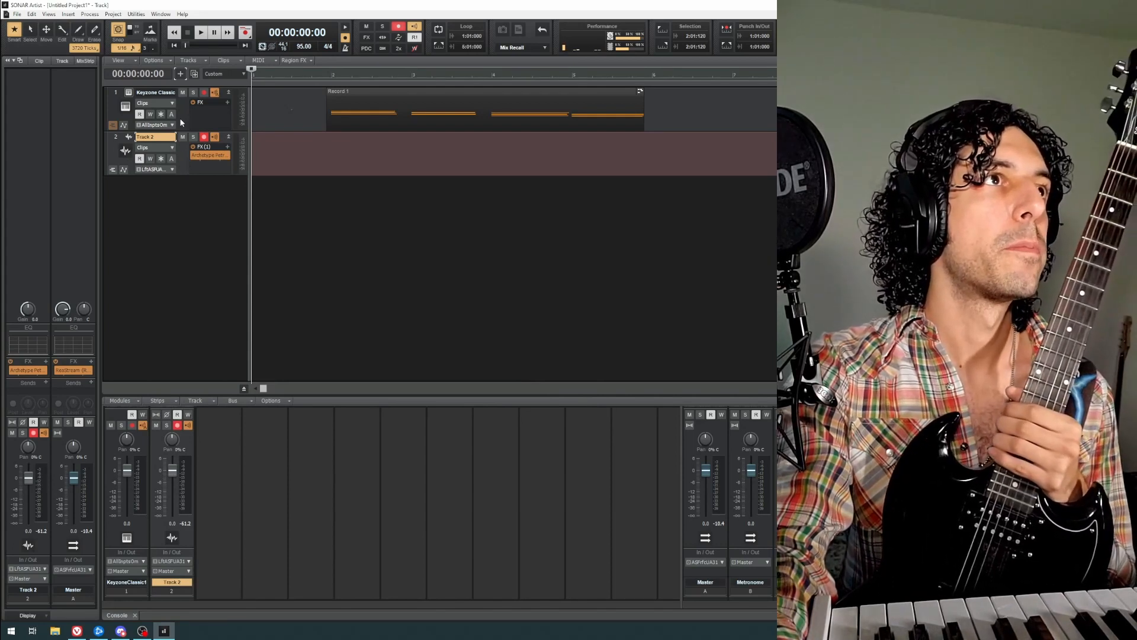
# Step: Open the Keyzone Classic instrument window from its track for a look, and close it again
pyautogui.click(182, 122)
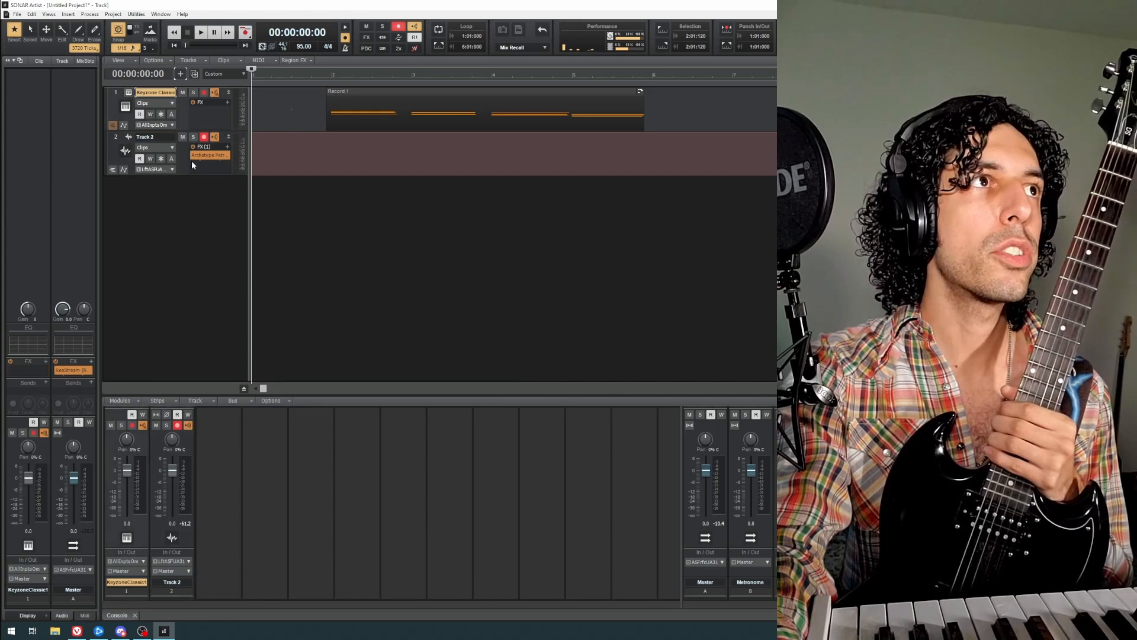
pyautogui.click(129, 93)
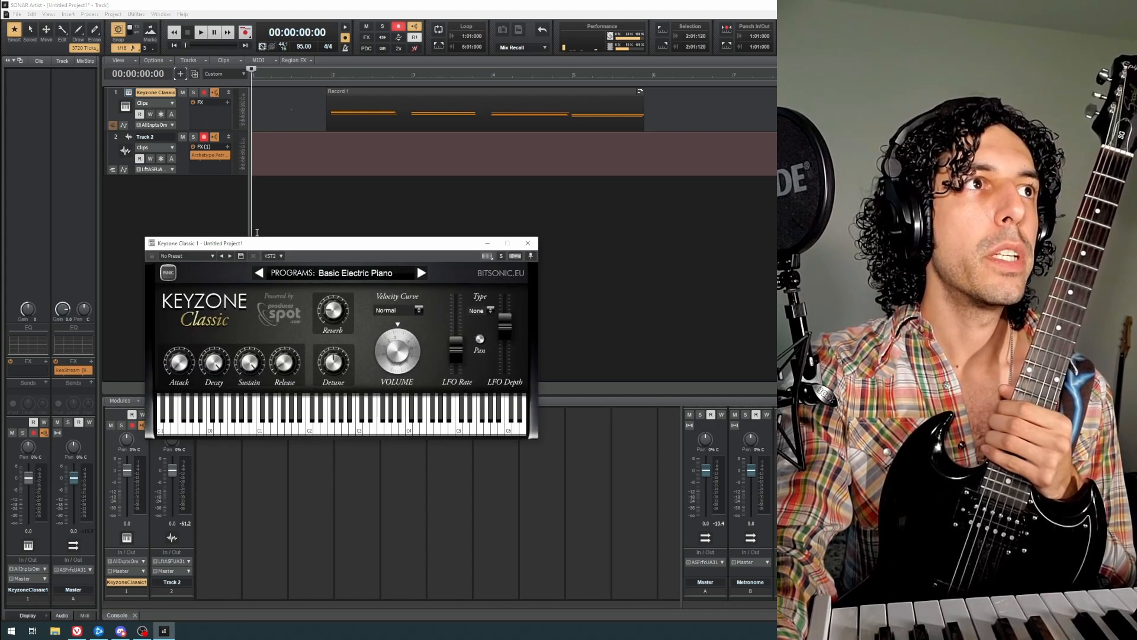
pyautogui.moveTo(299, 249)
pyautogui.mouseDown()
pyautogui.moveTo(314, 222)
pyautogui.moveTo(238, 214)
pyautogui.moveTo(285, 248)
pyautogui.mouseUp()
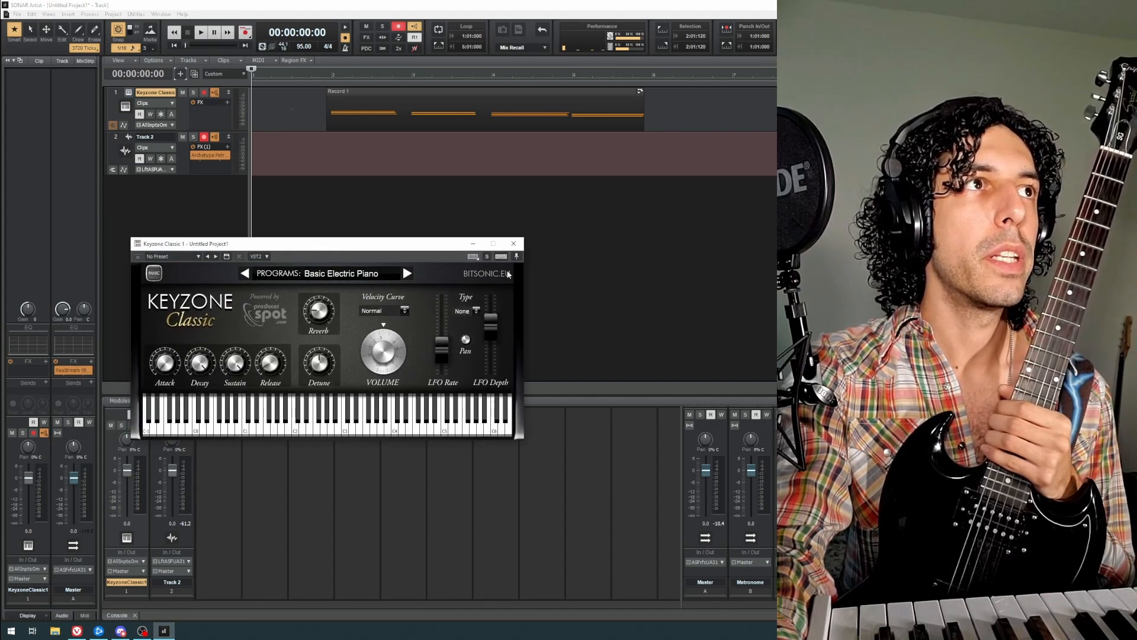
pyautogui.click(512, 245)
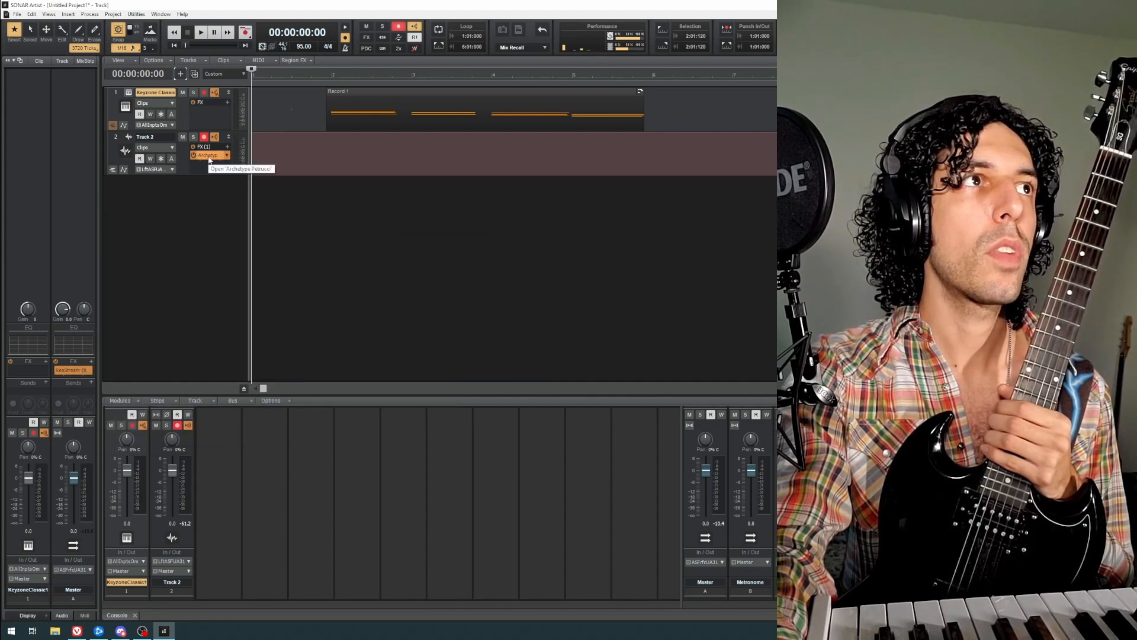
# Step: Reopen Archetype Petrucci on Track 2, view its compressor pedal, equalizer and amp sections, and close it
pyautogui.doubleClick(208, 157)
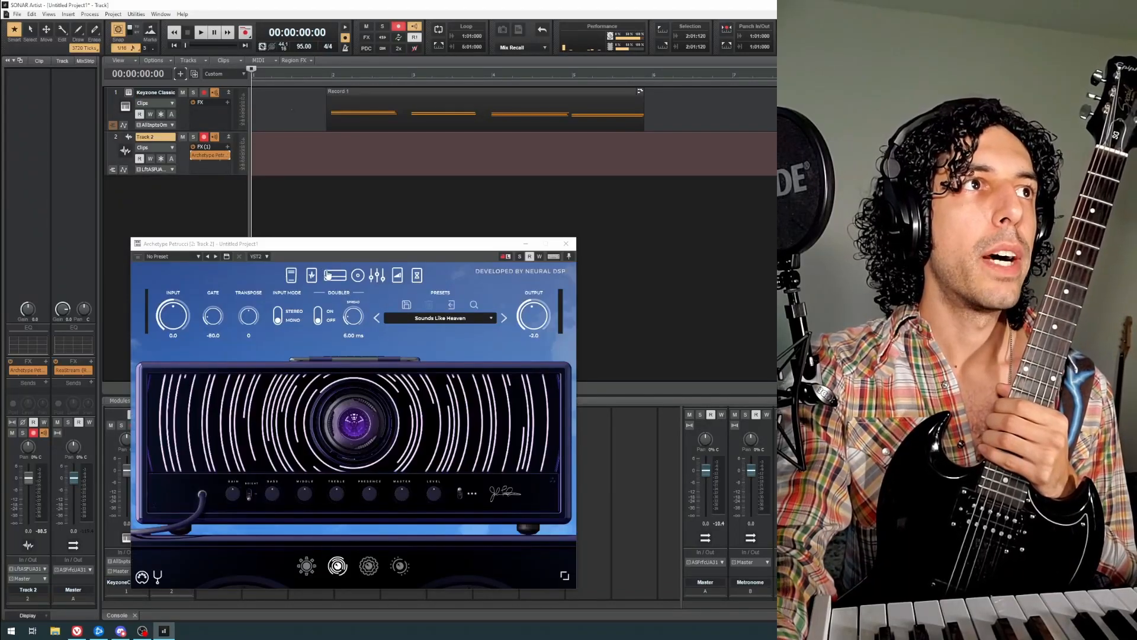
pyautogui.moveTo(323, 243); pyautogui.dragTo(318, 205)
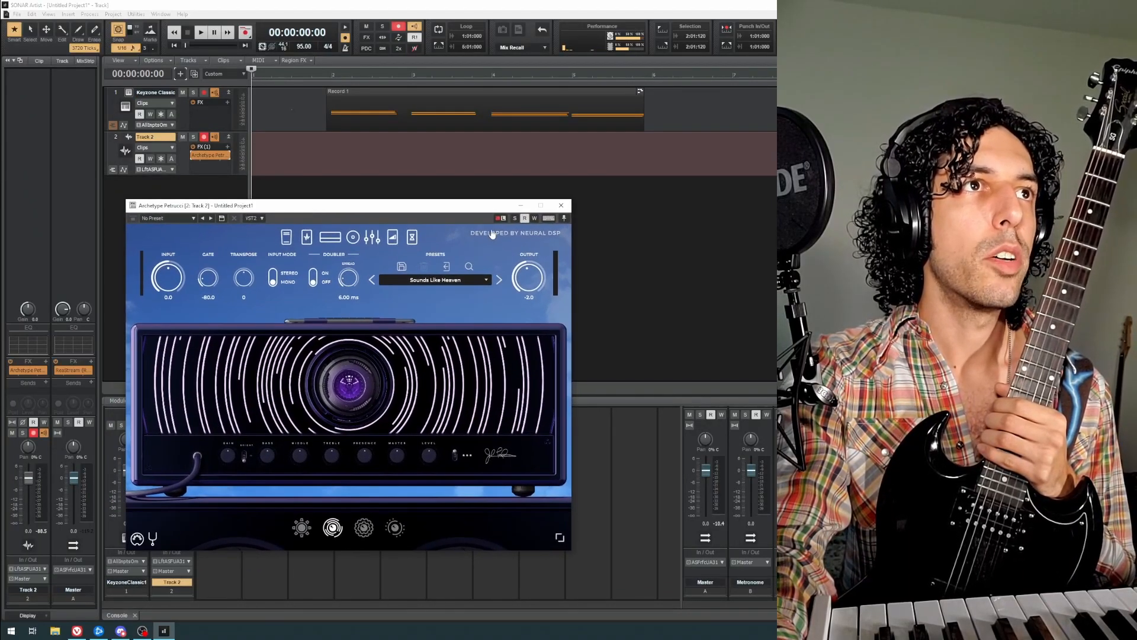
pyautogui.click(305, 239)
pyautogui.click(288, 239)
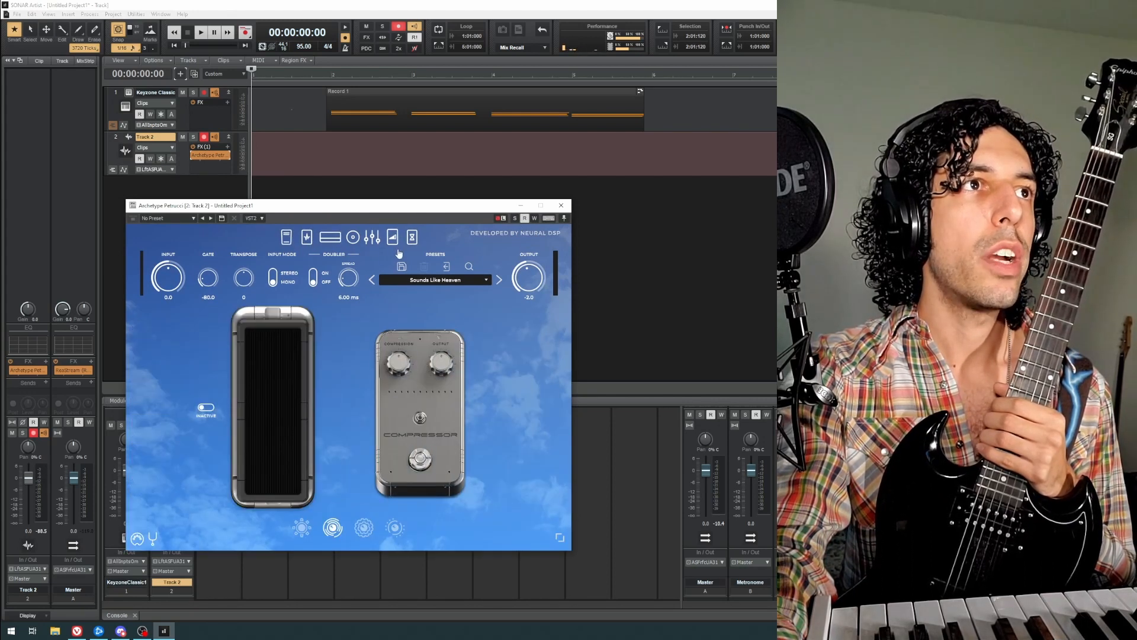
pyautogui.click(372, 238)
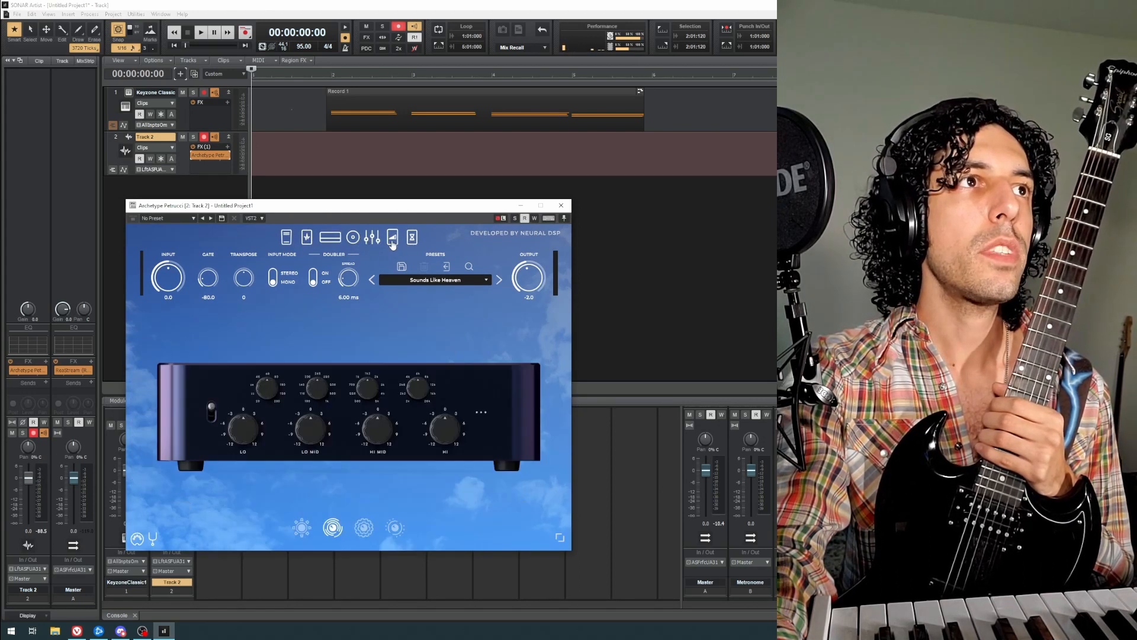
pyautogui.click(330, 238)
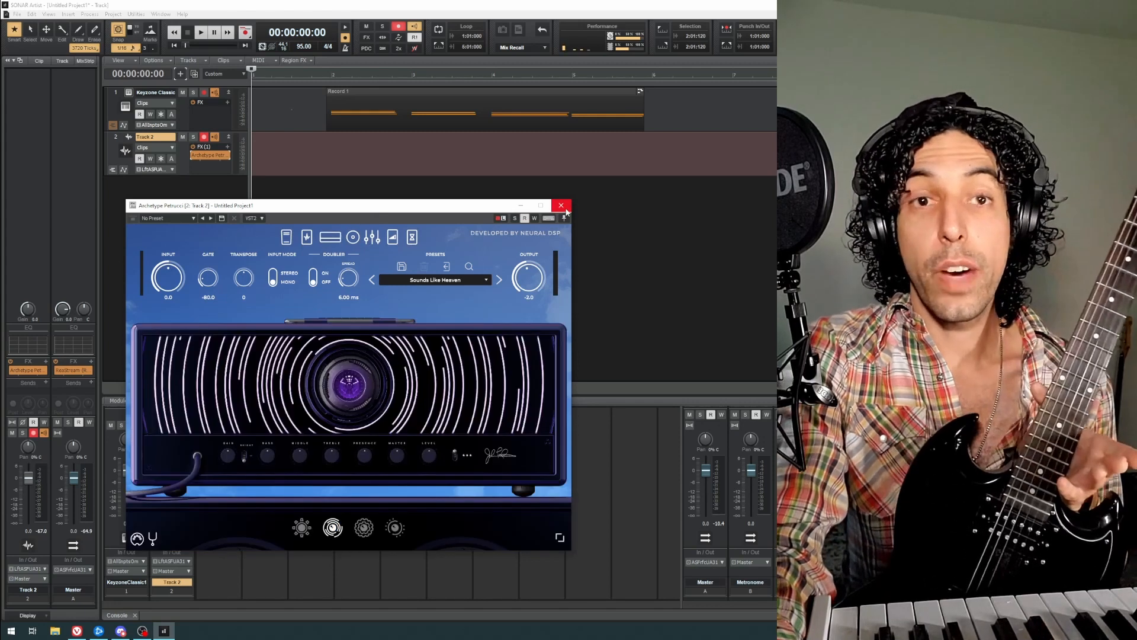
pyautogui.click(561, 206)
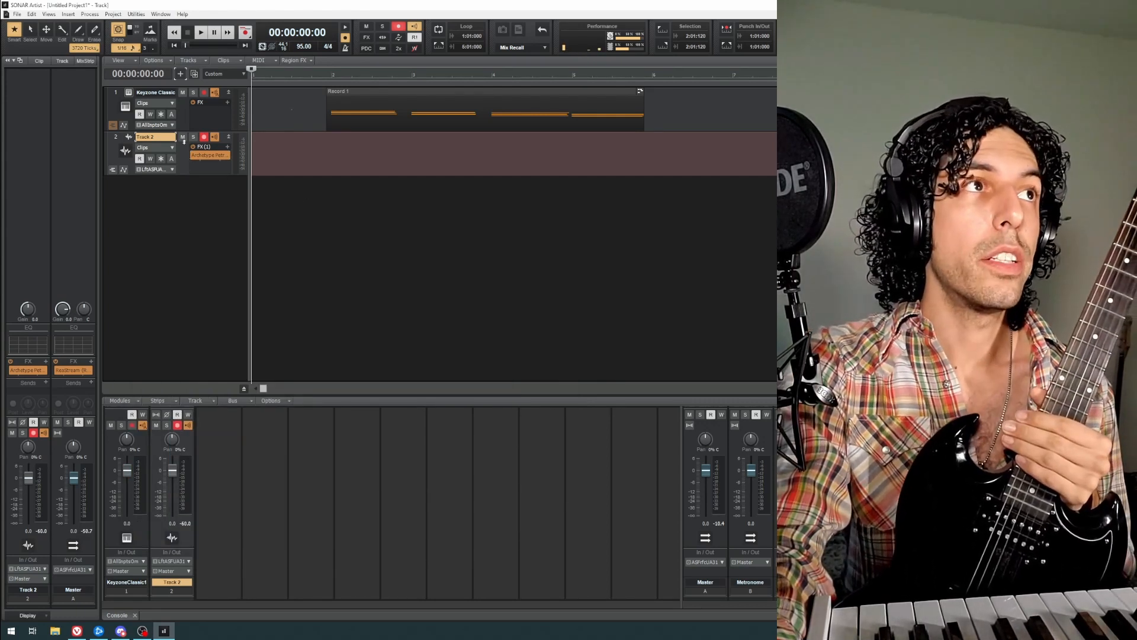
# Step: Record a guitar take on Track 2 from the project start until shortly after the piano clip ends
pyautogui.press('space')
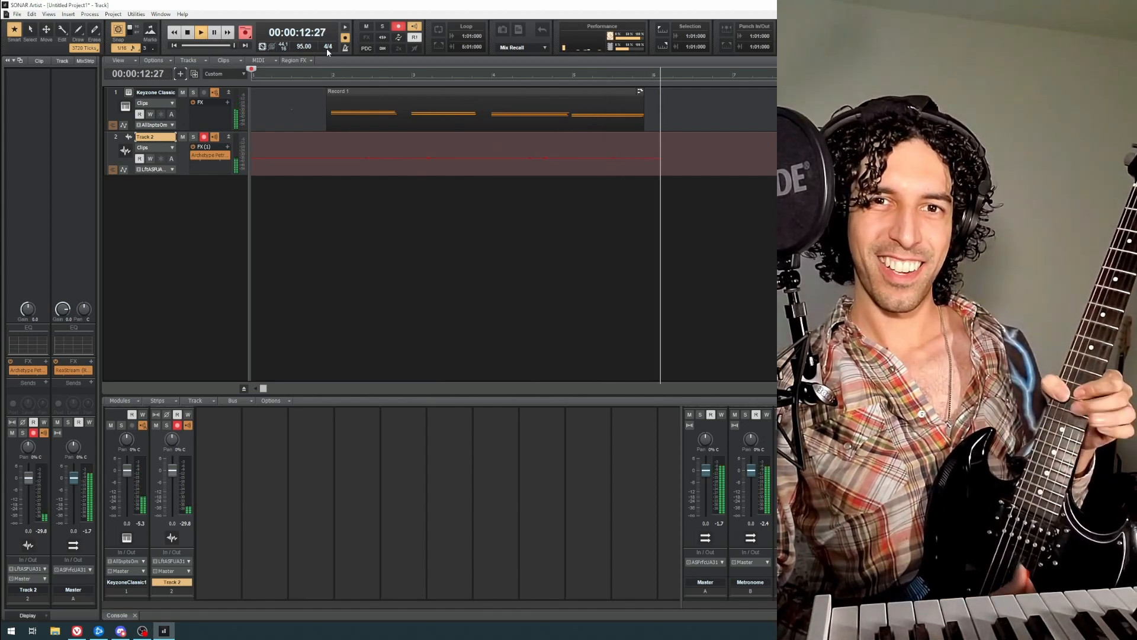
pyautogui.press('space')
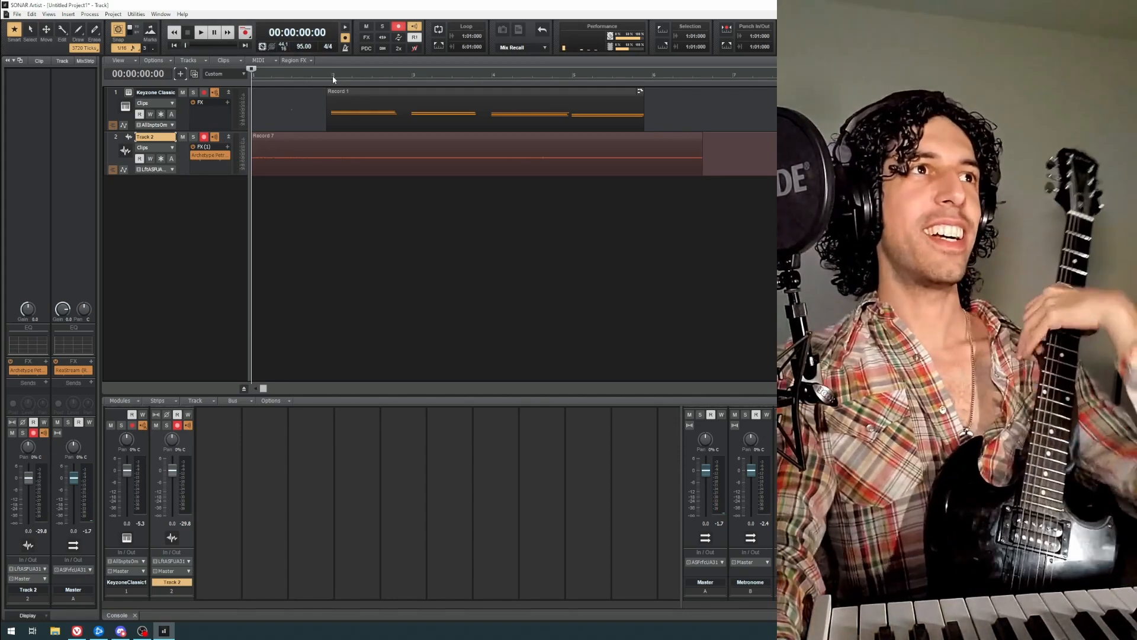
# Step: Trim the recorded guitar clip to start at 00:00:01:27 and end at about the end of the piano clip
pyautogui.click(333, 76)
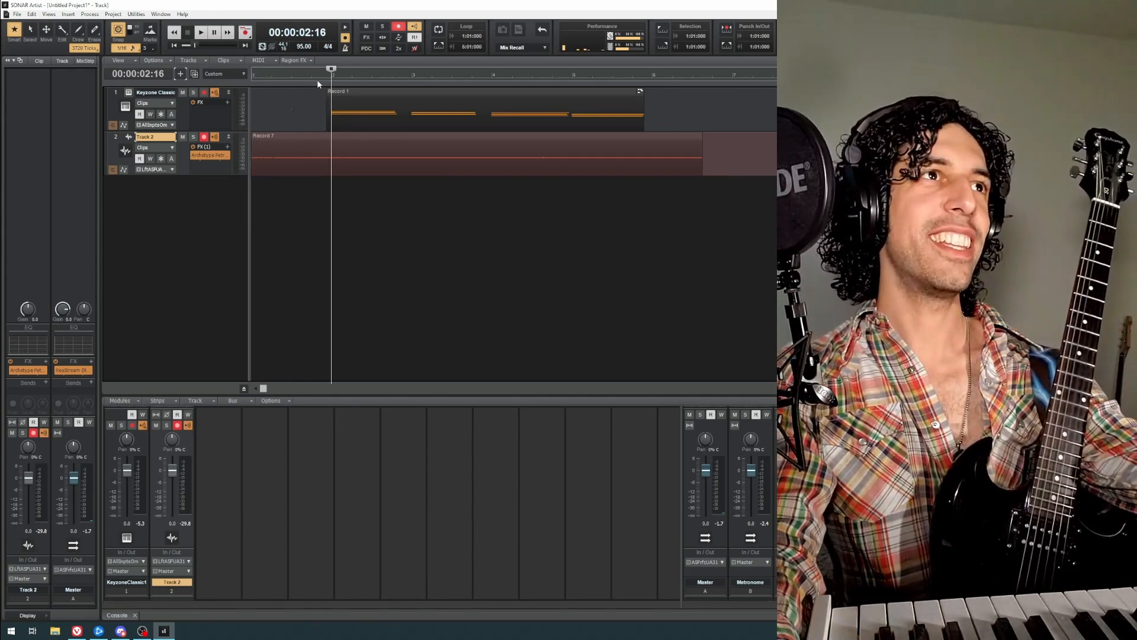
pyautogui.click(311, 76)
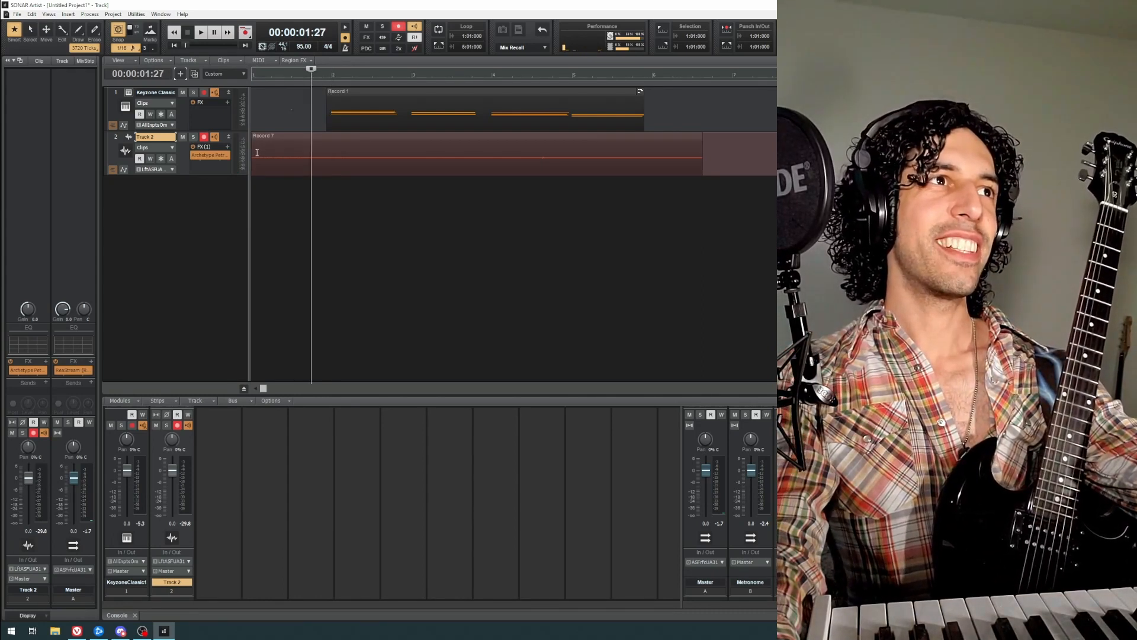
pyautogui.moveTo(254, 154); pyautogui.dragTo(311, 165)
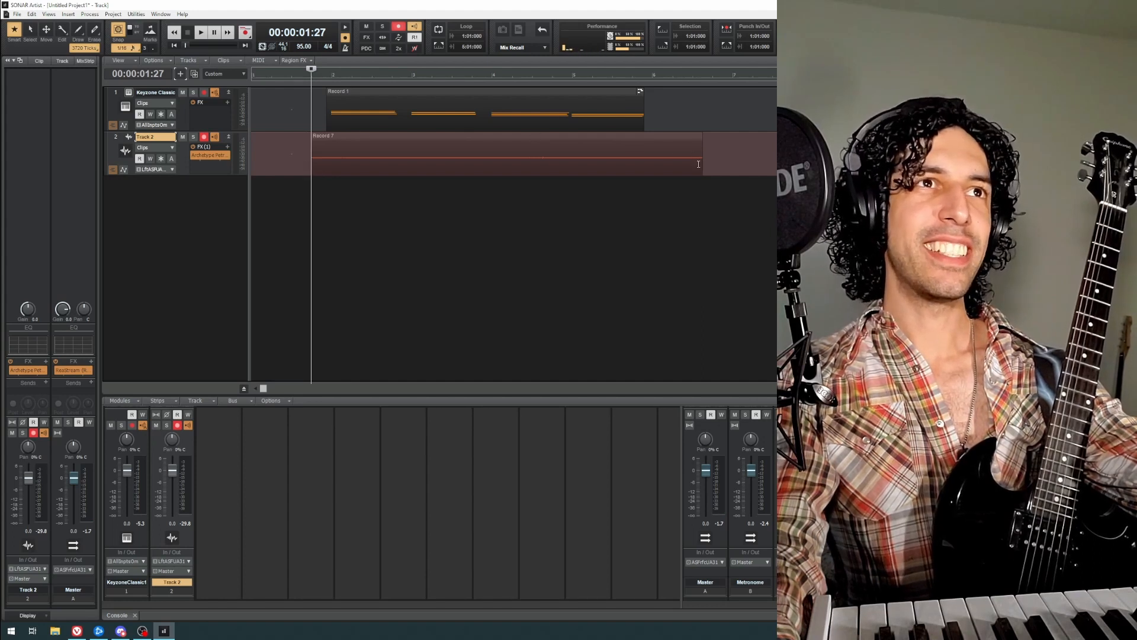
pyautogui.moveTo(701, 164); pyautogui.dragTo(644, 172)
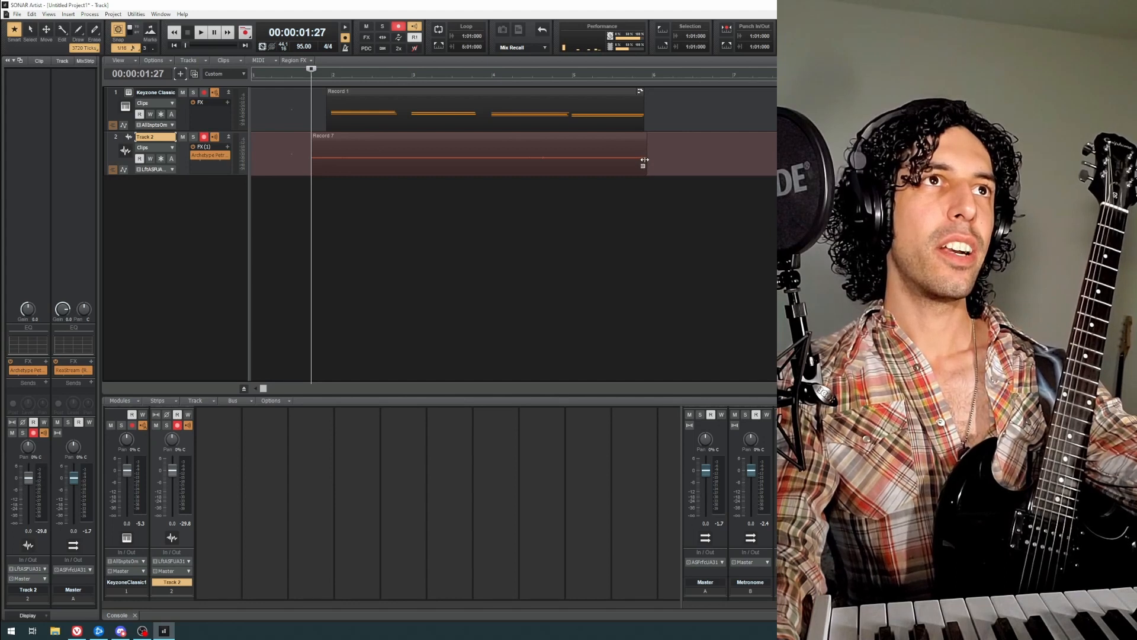
# Step: Switch Track 2's record arming and input echo off, on again, and finally leave both off
pyautogui.click(204, 137)
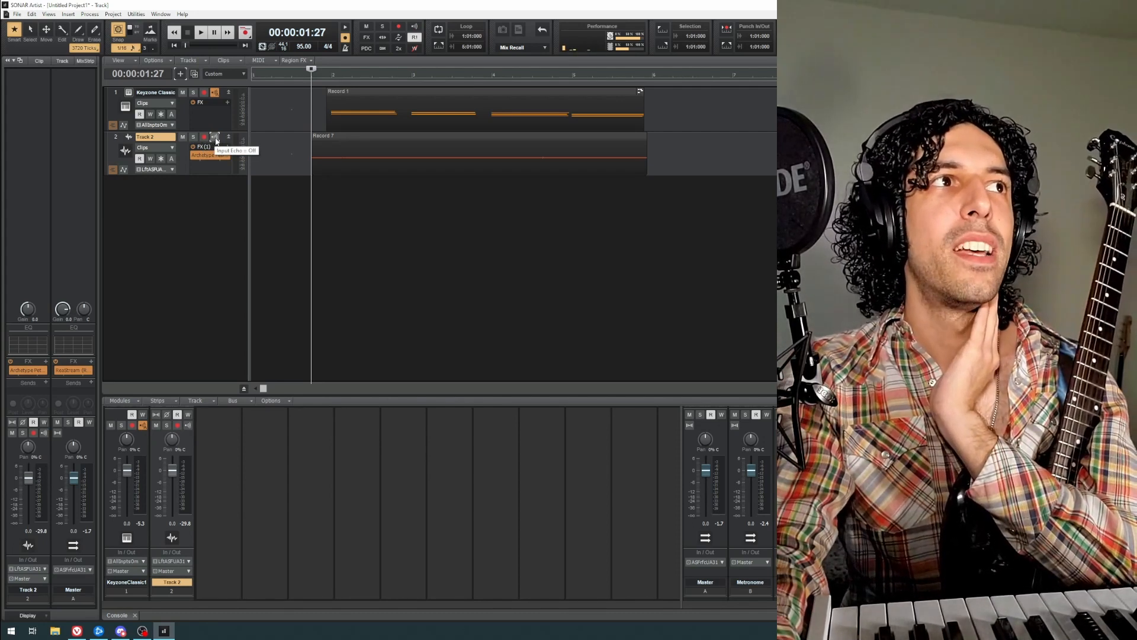
pyautogui.click(204, 138)
pyautogui.click(213, 139)
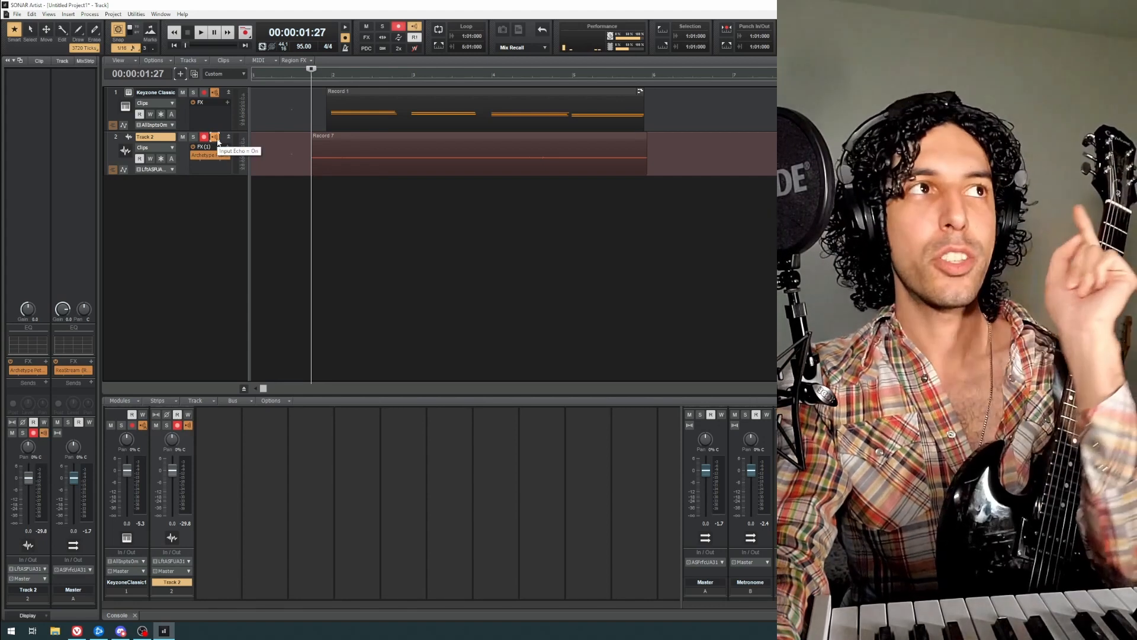
pyautogui.click(215, 138)
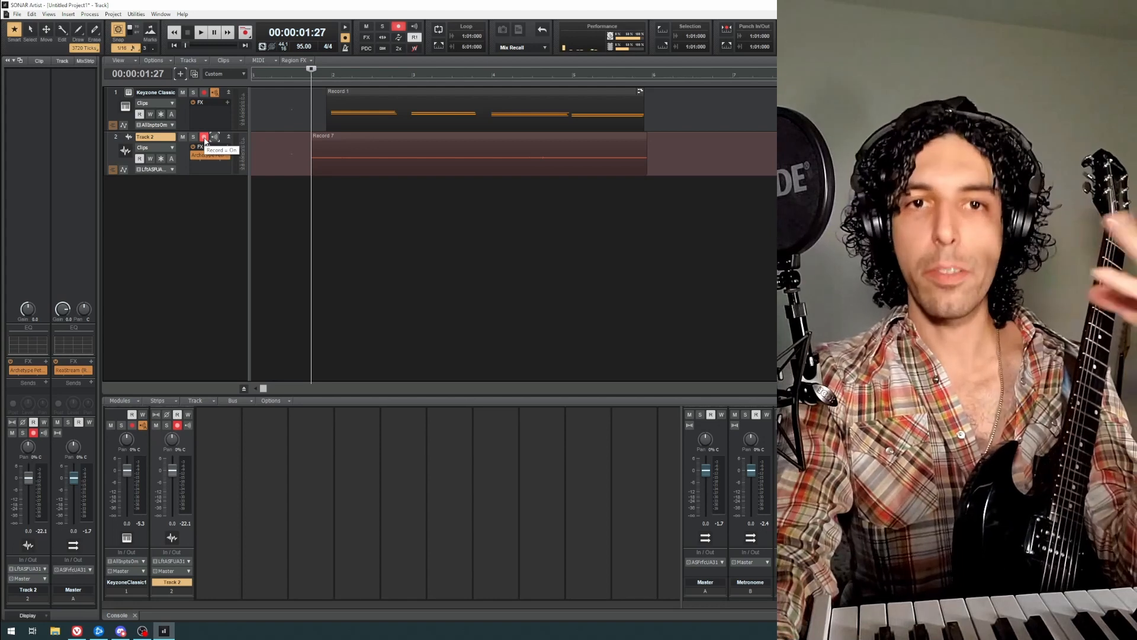
pyautogui.click(204, 139)
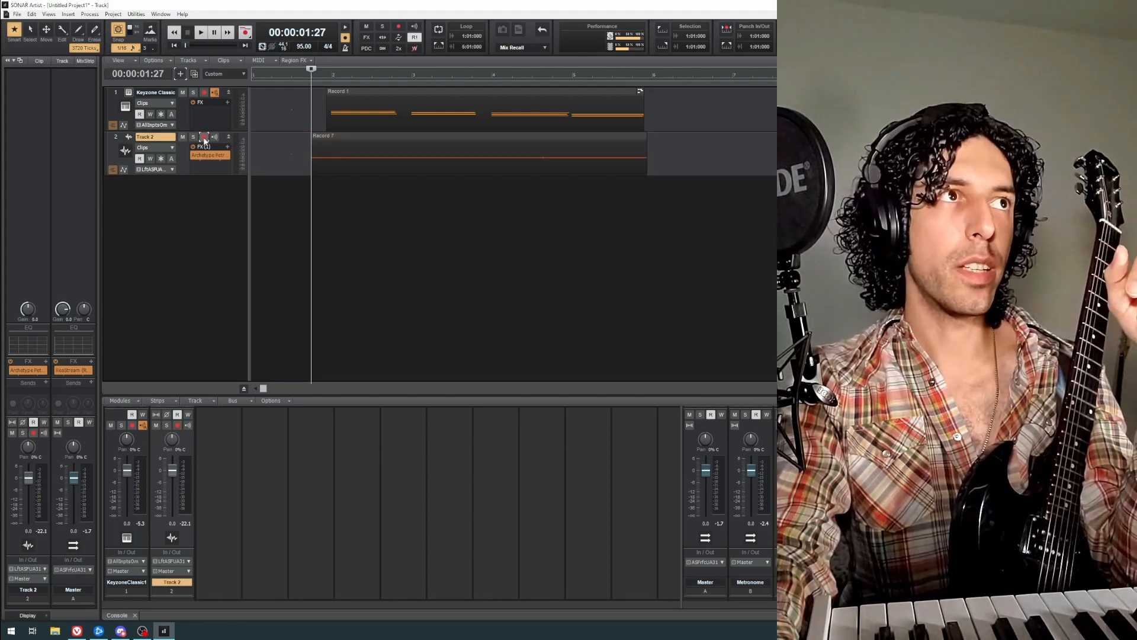
# Step: Create one audio track using Left ASIO Fireface USB Analog 1 as input and expand its height to show the track controls
pyautogui.click(186, 118)
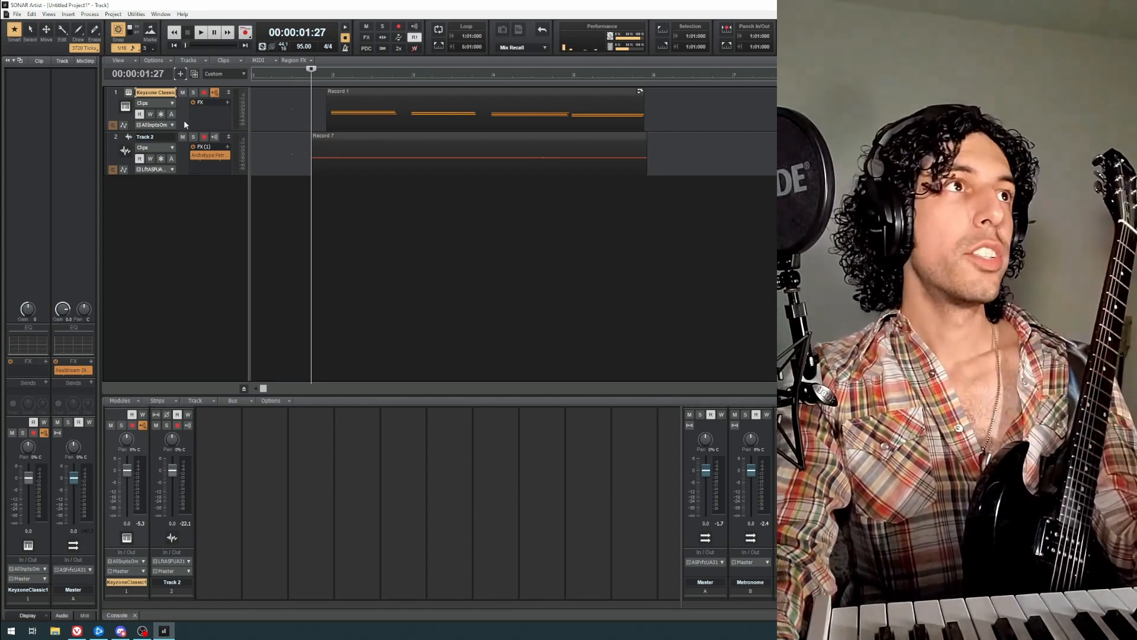
pyautogui.click(180, 73)
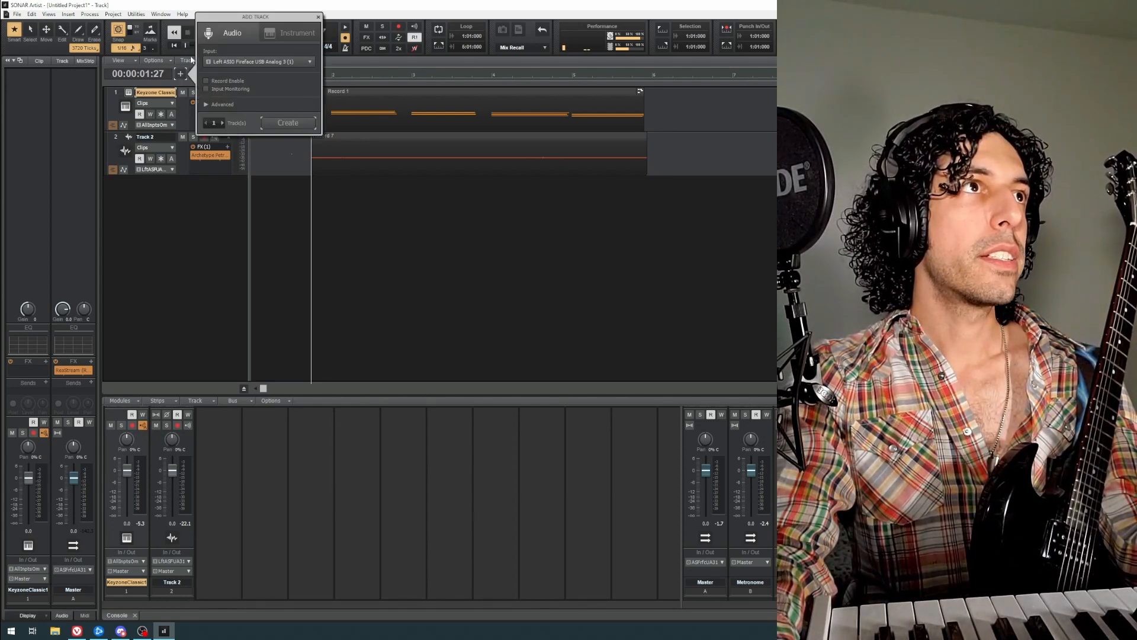
pyautogui.click(249, 61)
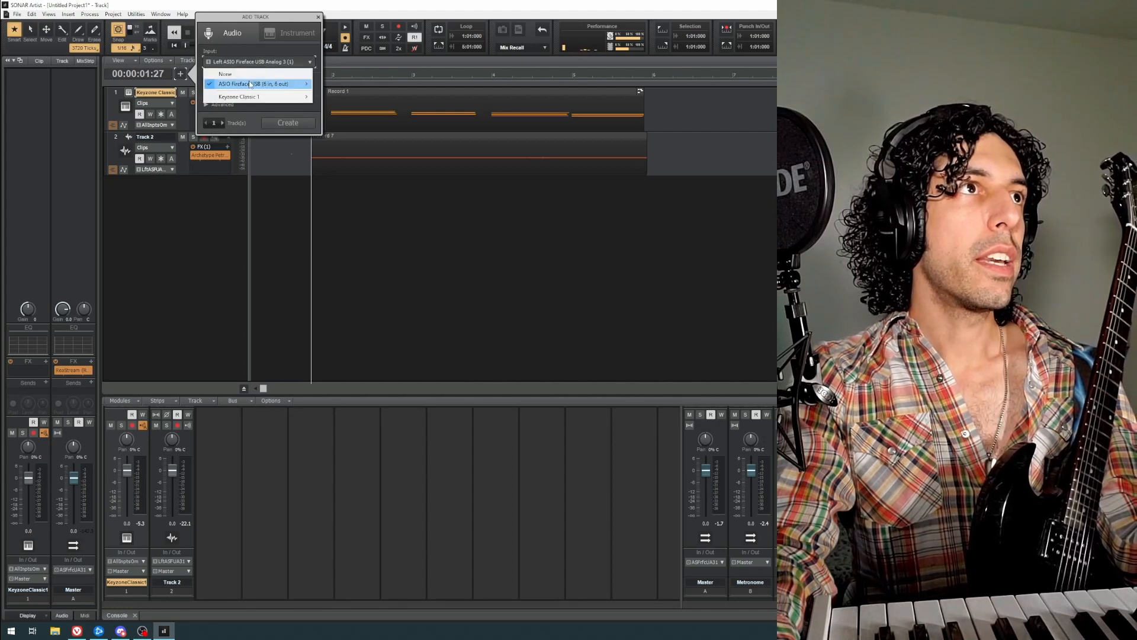
pyautogui.moveTo(260, 83)
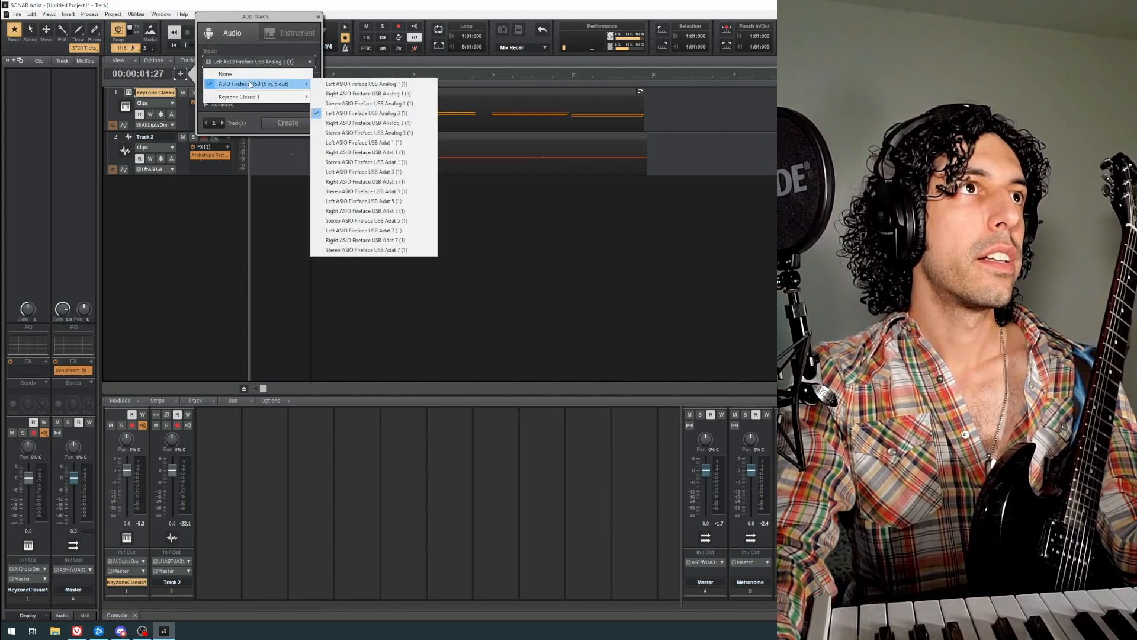
pyautogui.click(330, 85)
pyautogui.click(292, 62)
pyautogui.moveTo(291, 85)
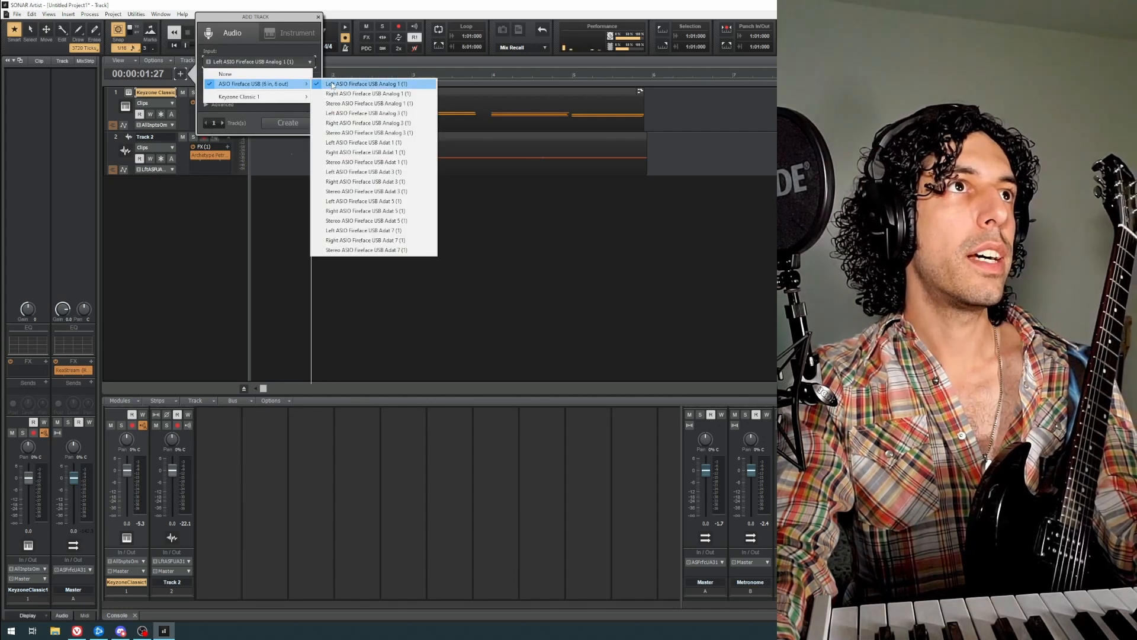
pyautogui.click(288, 122)
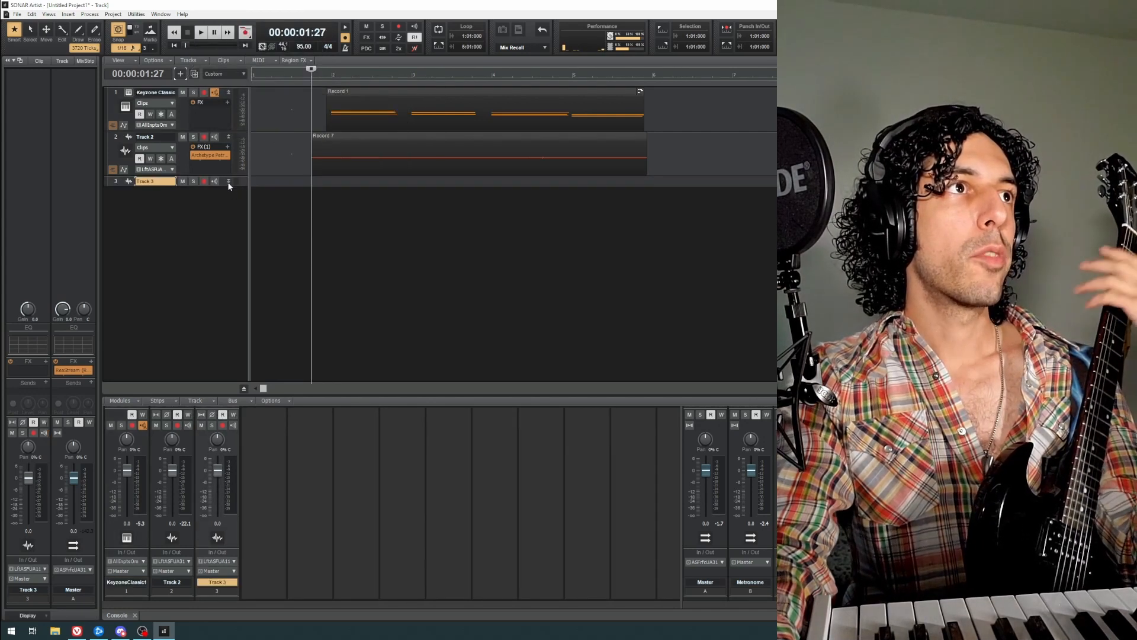
pyautogui.moveTo(229, 183); pyautogui.dragTo(229, 219)
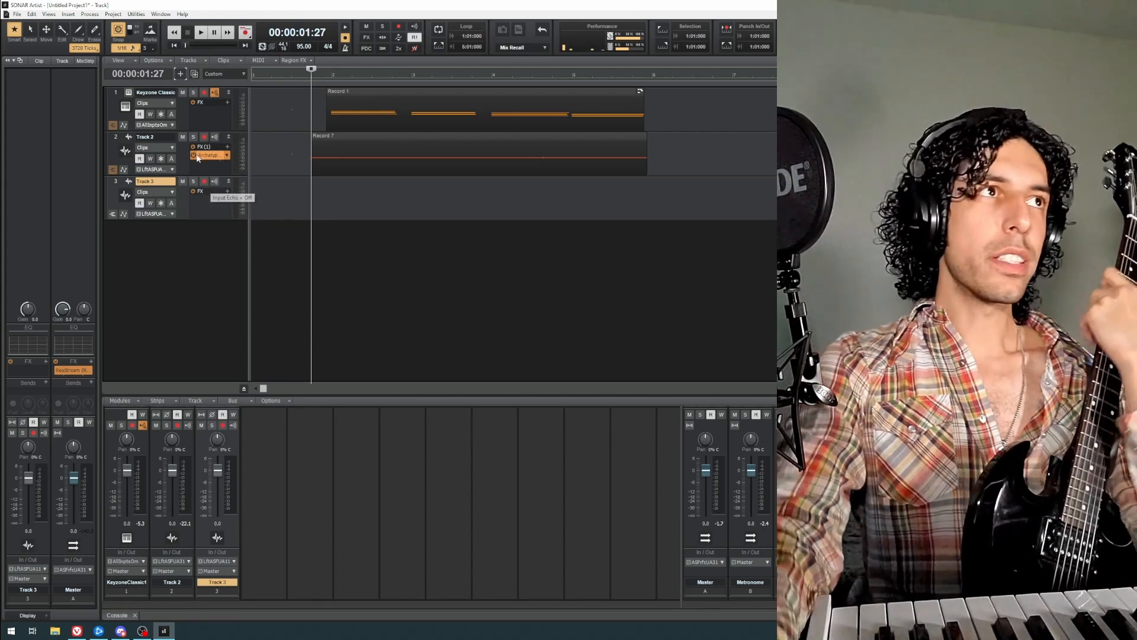
# Step: Examine the audio inputs assigned to Track 2 and Track 3 without changing either one
pyautogui.click(172, 169)
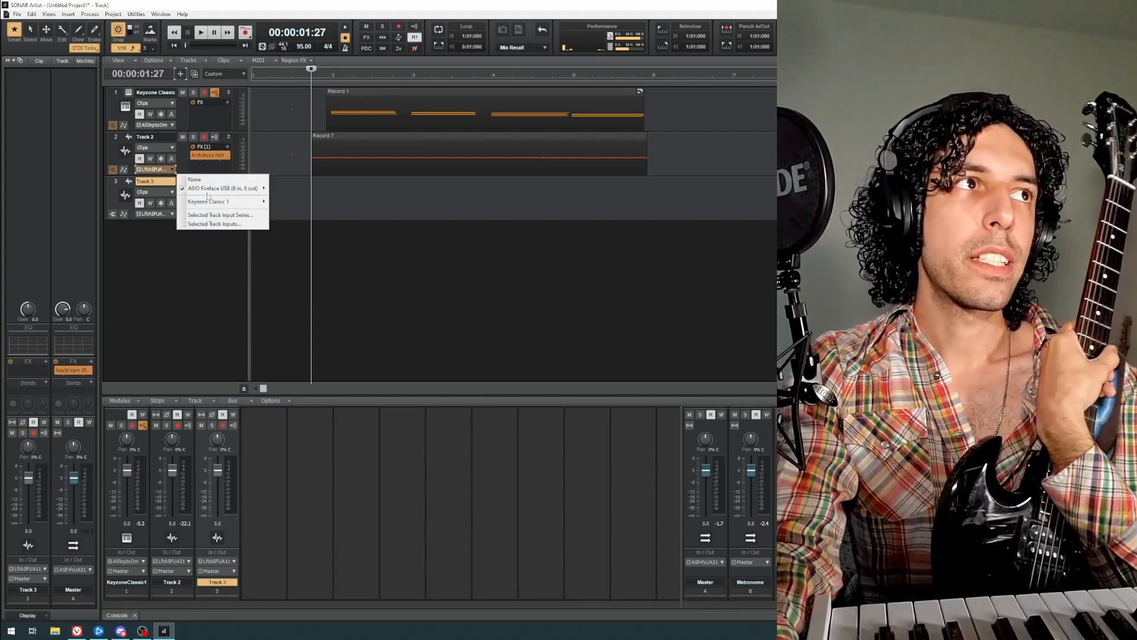
pyautogui.moveTo(219, 189)
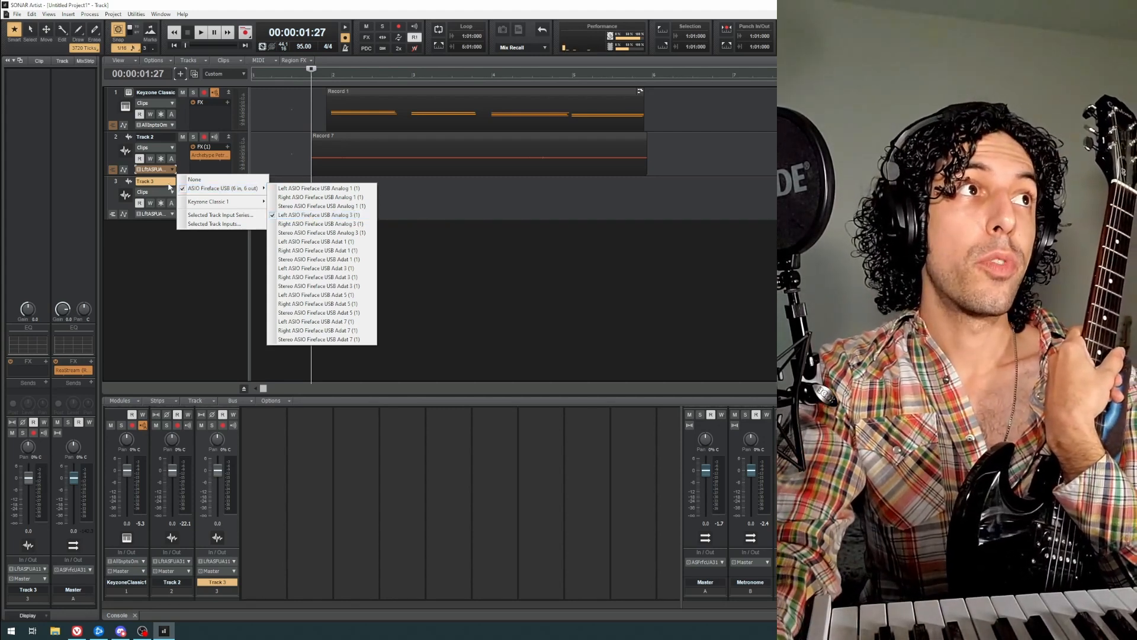
pyautogui.click(182, 163)
pyautogui.click(172, 214)
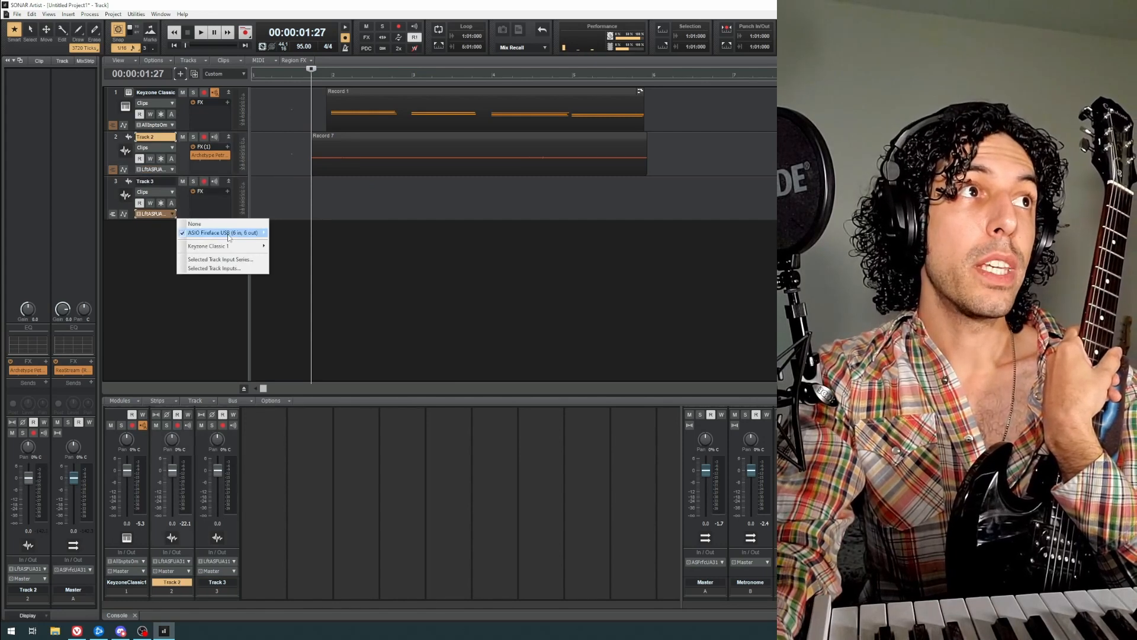
pyautogui.moveTo(229, 236)
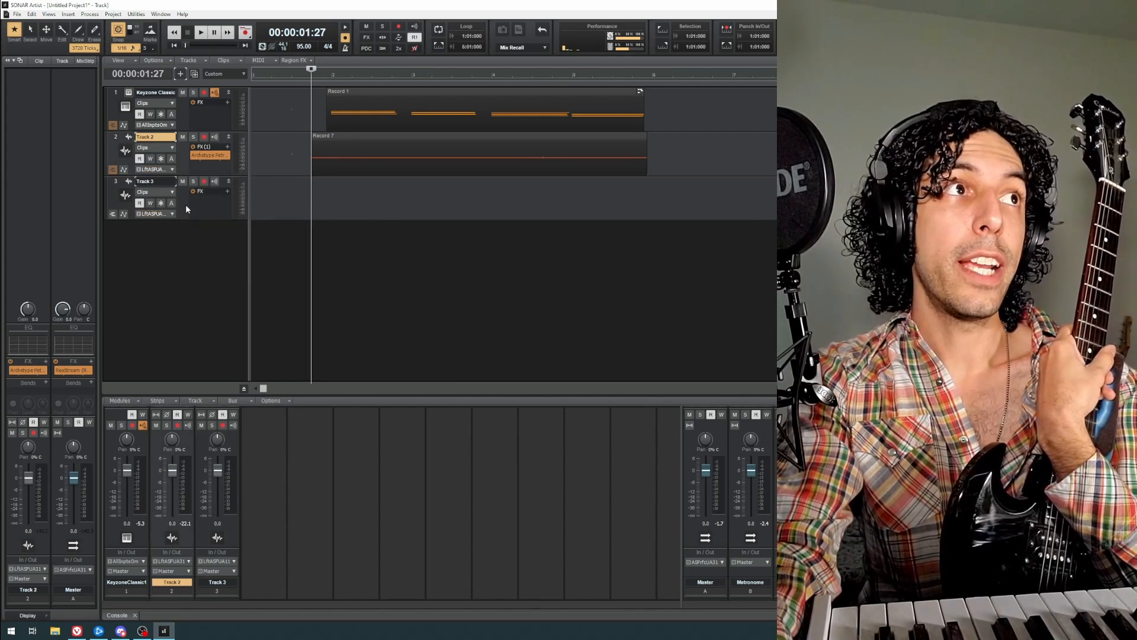
# Step: Insert the Sonitus Reverb audio effect on Track 3
pyautogui.click(186, 206)
pyautogui.rightClick(207, 198)
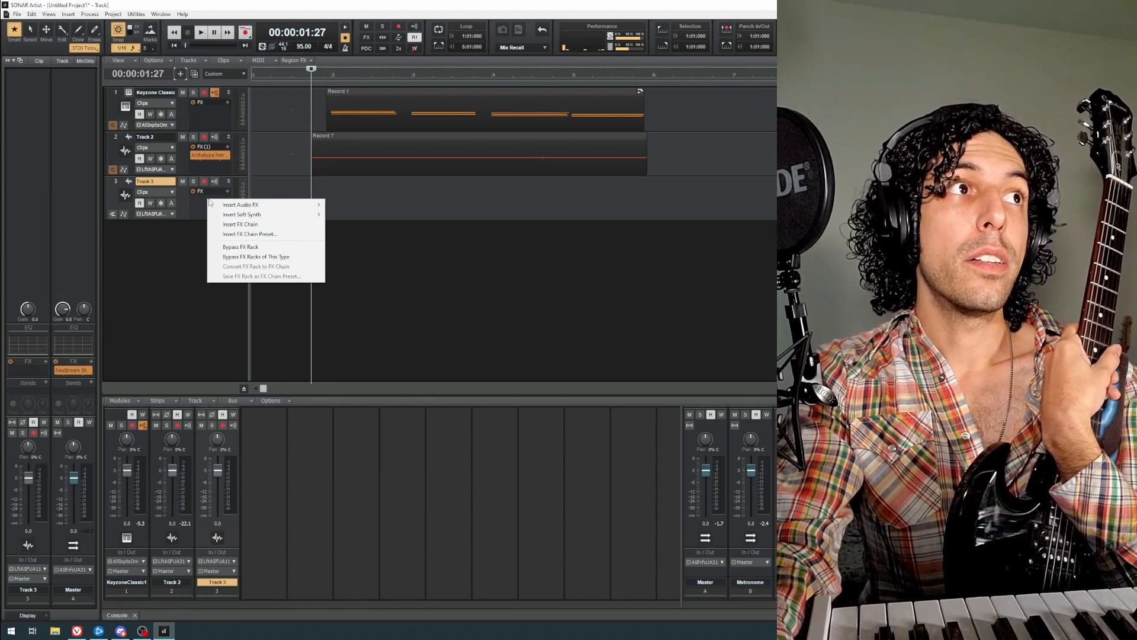
pyautogui.moveTo(313, 211)
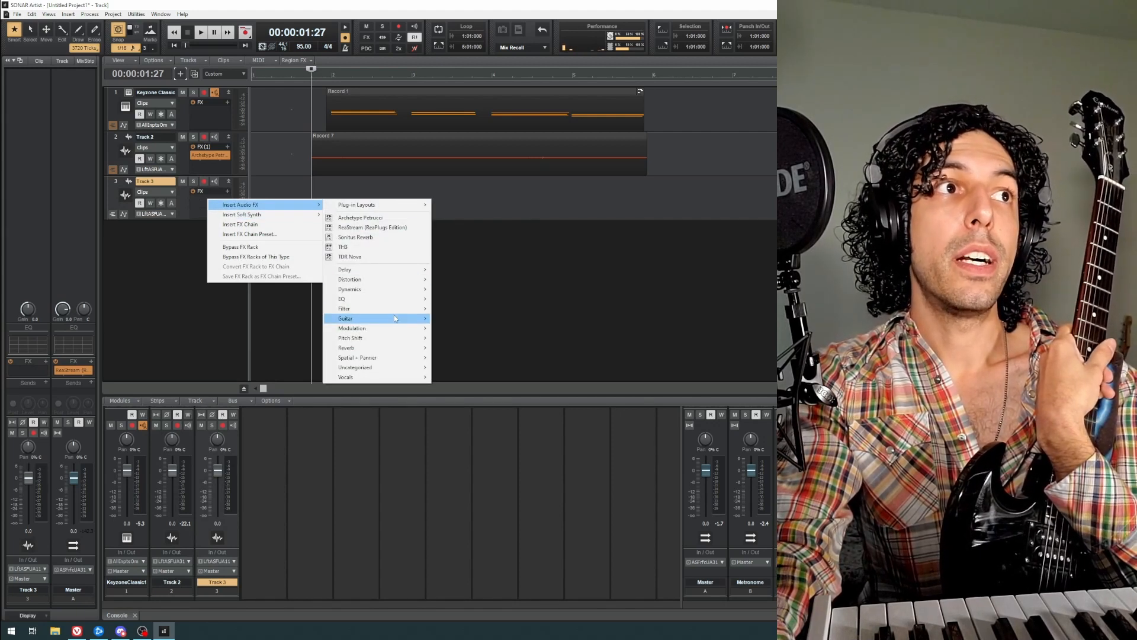
pyautogui.moveTo(391, 324)
pyautogui.moveTo(422, 350)
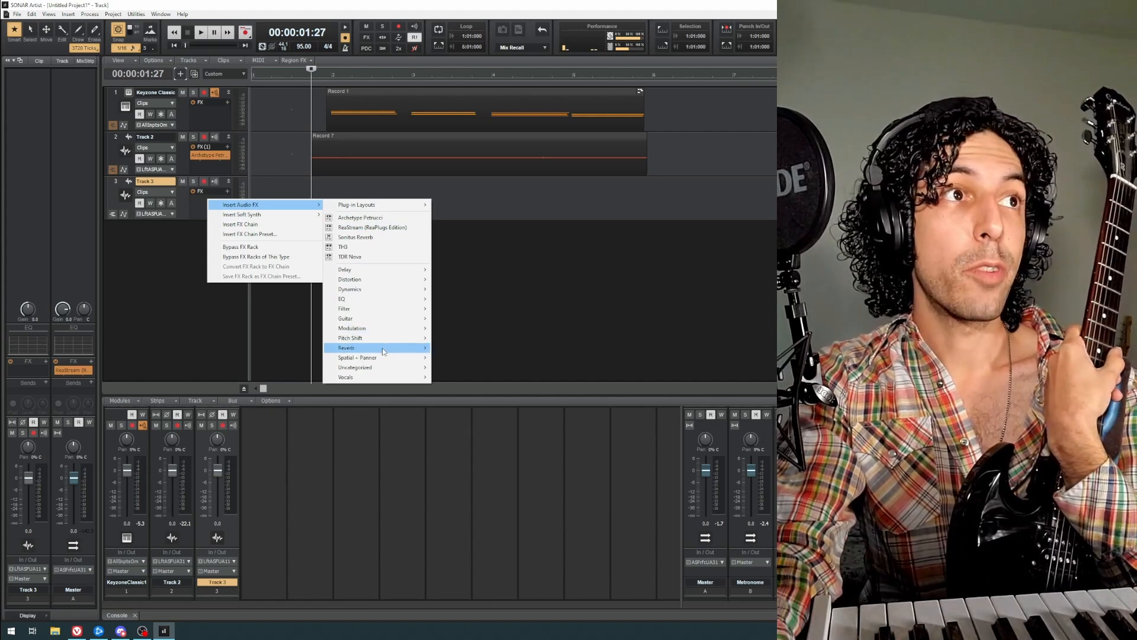
pyautogui.click(468, 348)
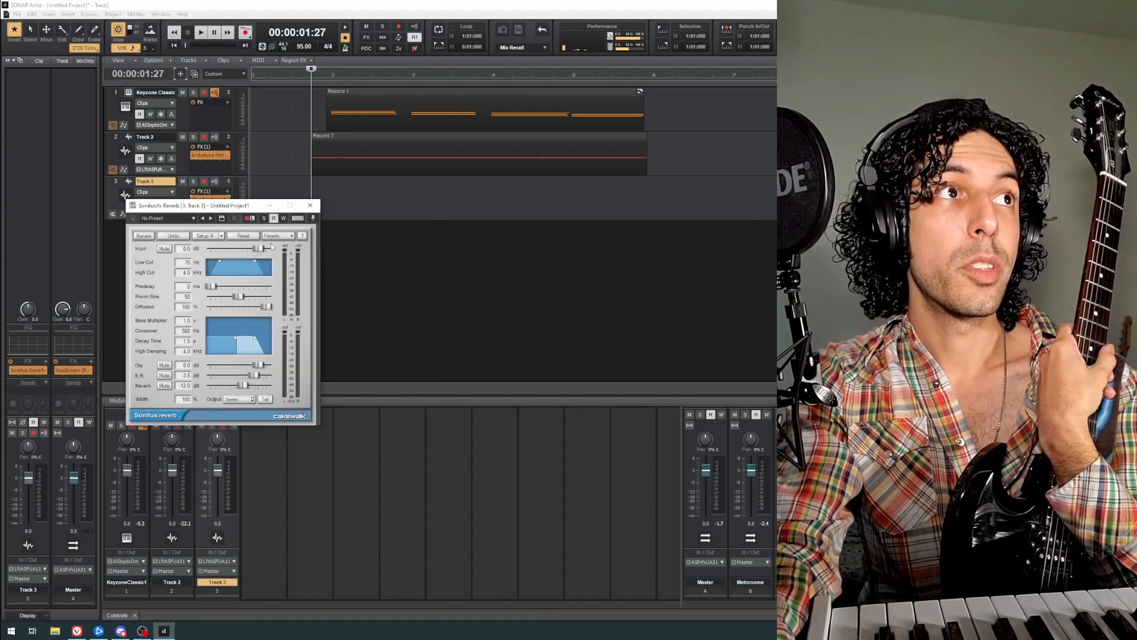
# Step: Load the Sonitus:fx preset Default Reverb in Track 3's reverb and close the effect window
pyautogui.moveTo(229, 209); pyautogui.dragTo(308, 243)
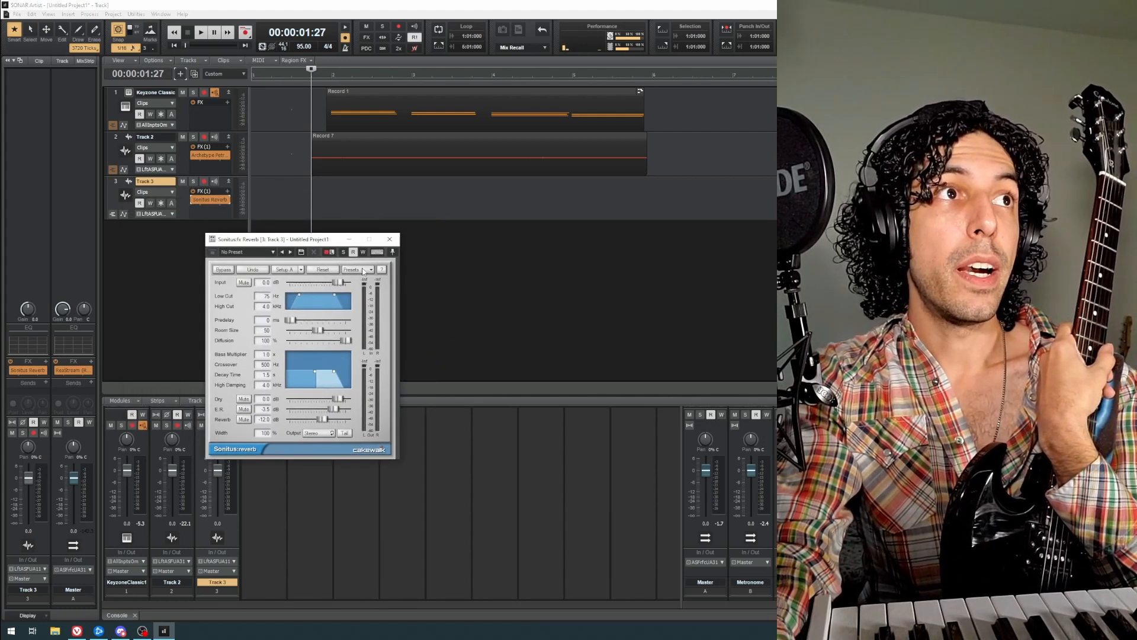
pyautogui.click(363, 270)
pyautogui.moveTo(377, 313)
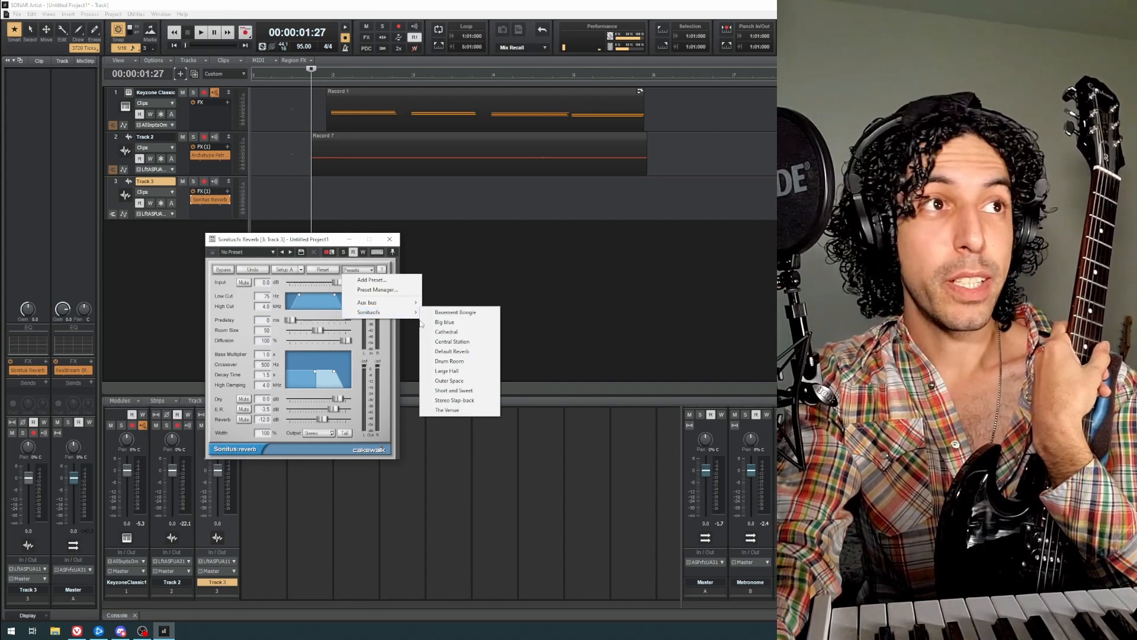
pyautogui.click(467, 353)
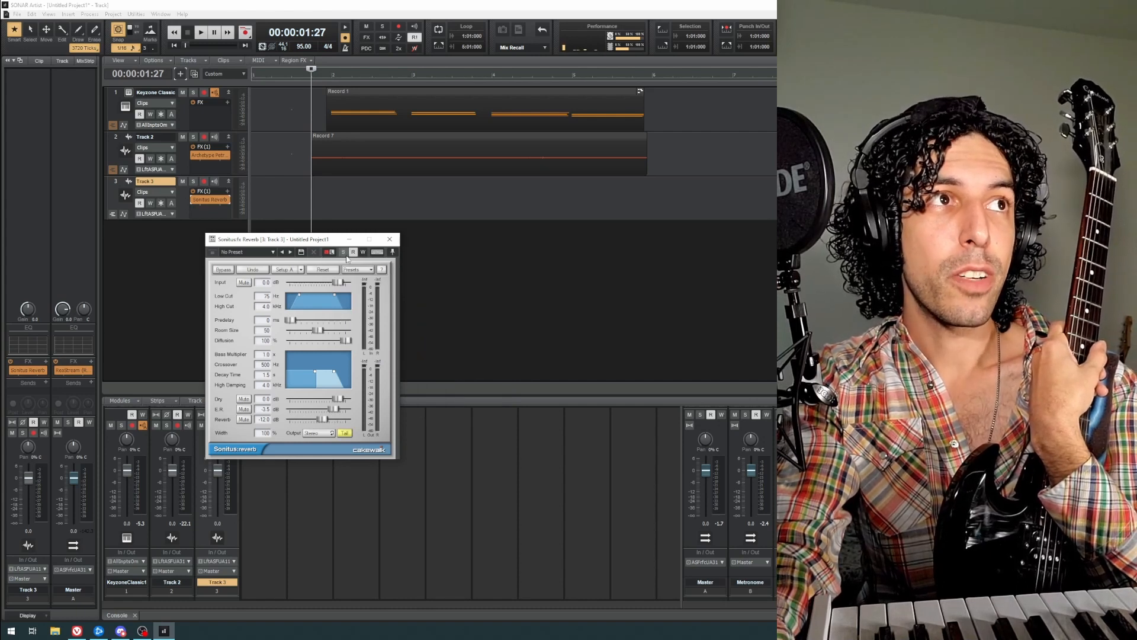
pyautogui.click(389, 238)
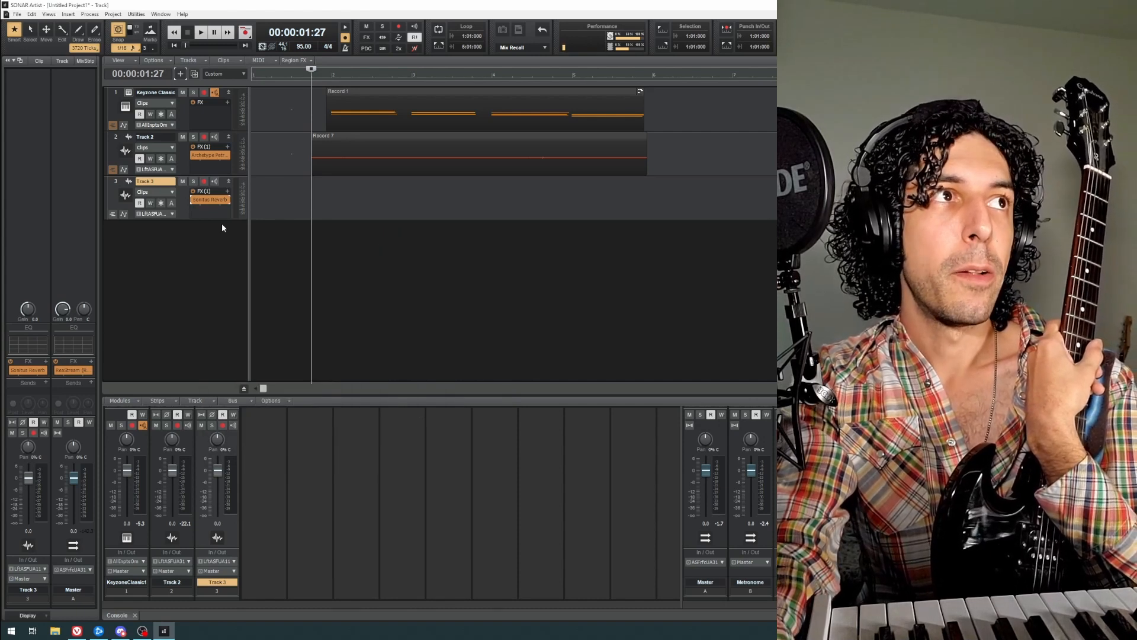
# Step: Arm Track 3 with input echo on and record a take from 00:00:01:27 until past the end of the other clips
pyautogui.click(204, 182)
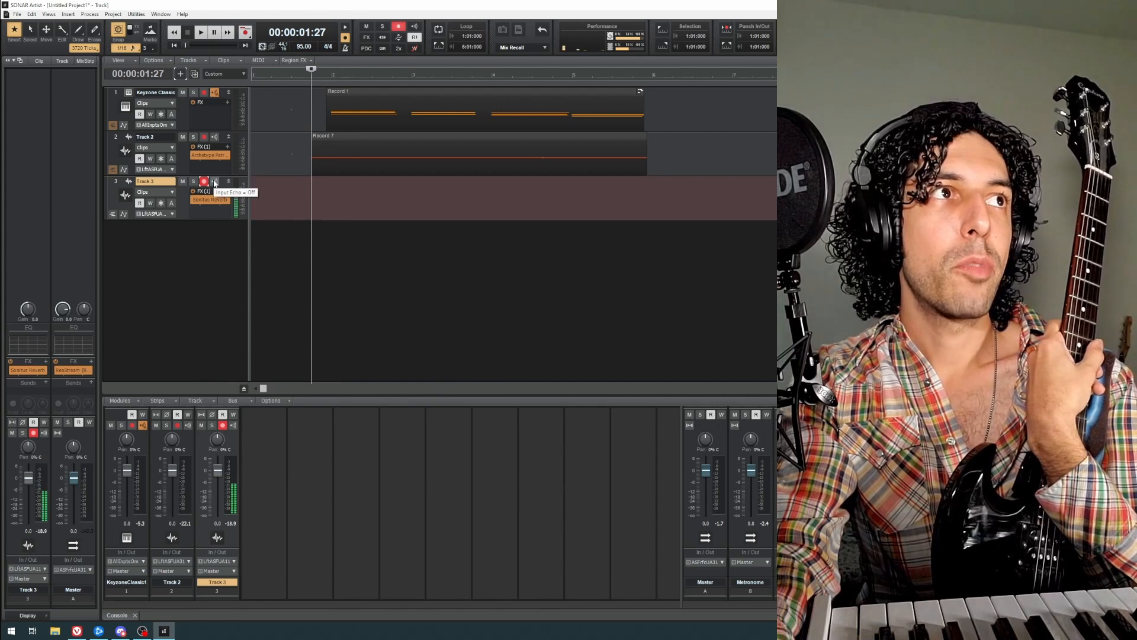
pyautogui.click(214, 181)
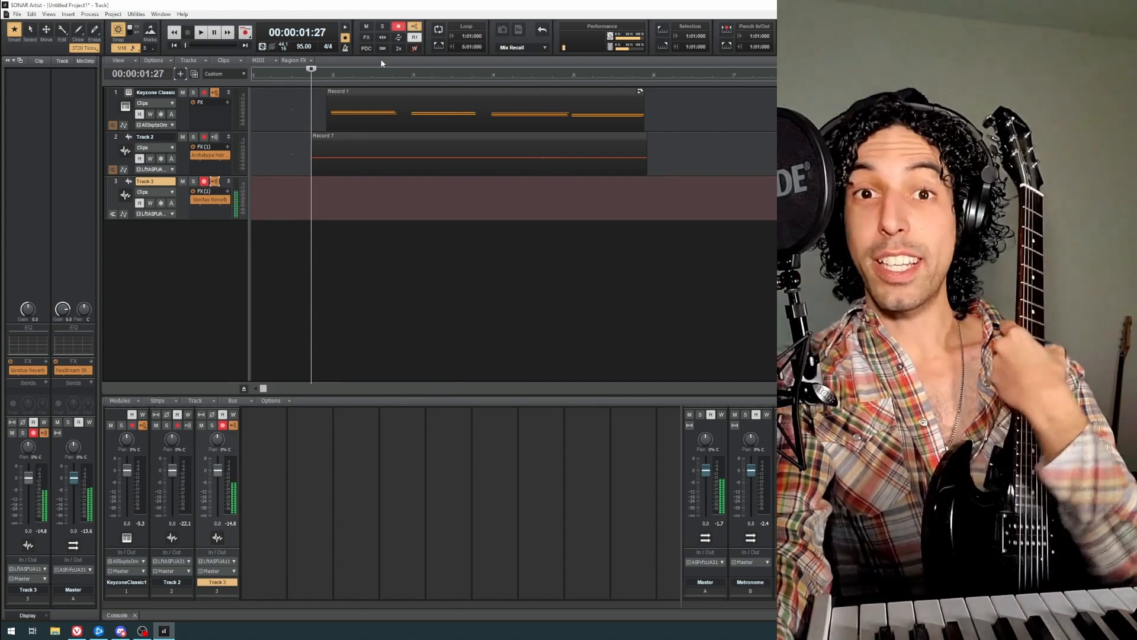
pyautogui.click(245, 32)
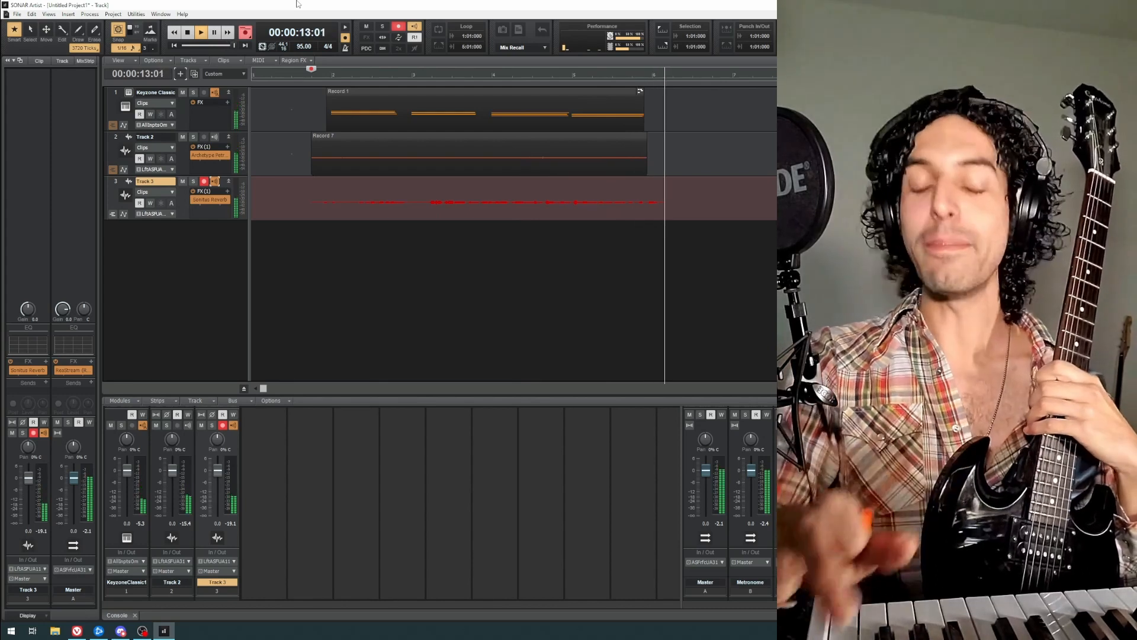
pyautogui.press('space')
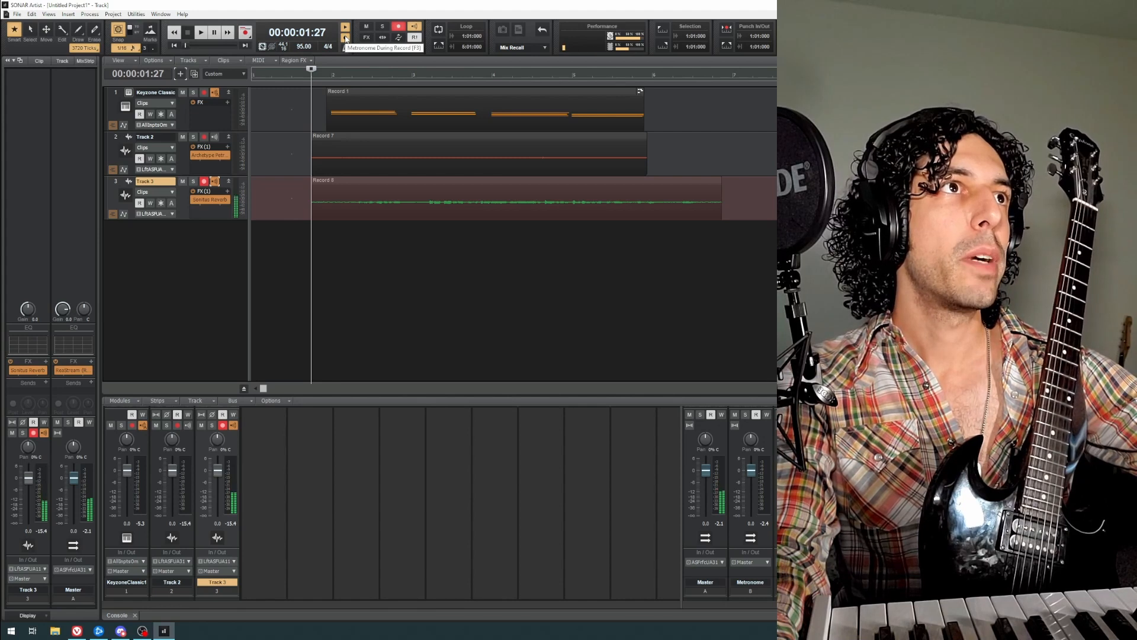
# Step: Play back the new take with the other tracks from 00:00:01:27, stop, and move the playhead to 00:00:00:19
pyautogui.press('space')
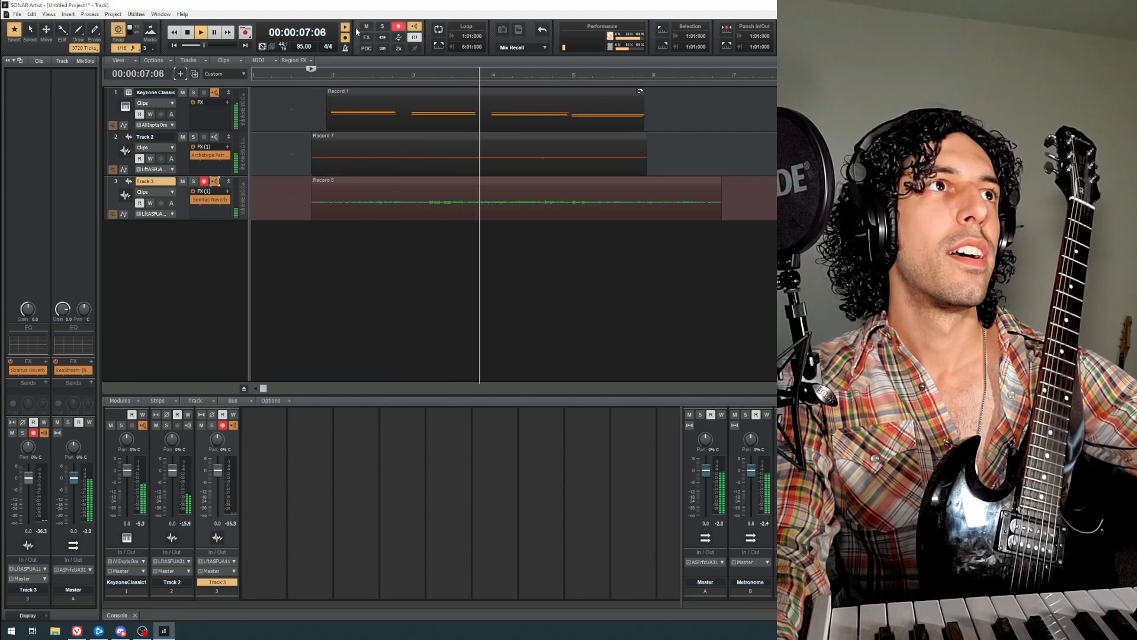
pyautogui.press('space')
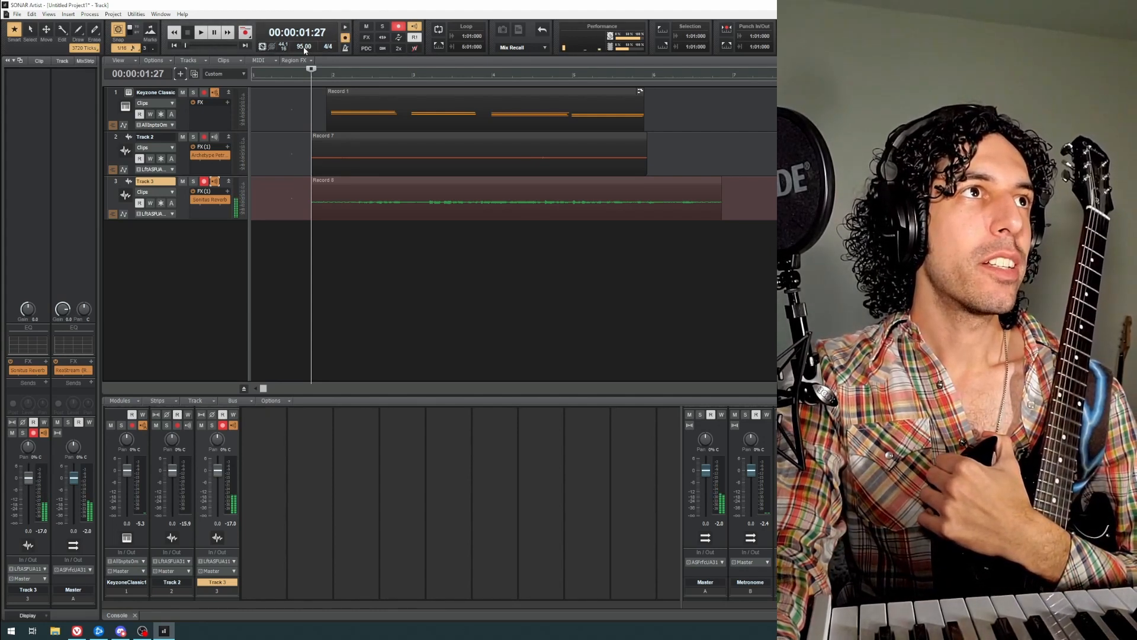
pyautogui.moveTo(309, 70)
pyautogui.mouseDown()
pyautogui.moveTo(274, 69)
pyautogui.moveTo(333, 62)
pyautogui.moveTo(275, 70)
pyautogui.mouseUp()
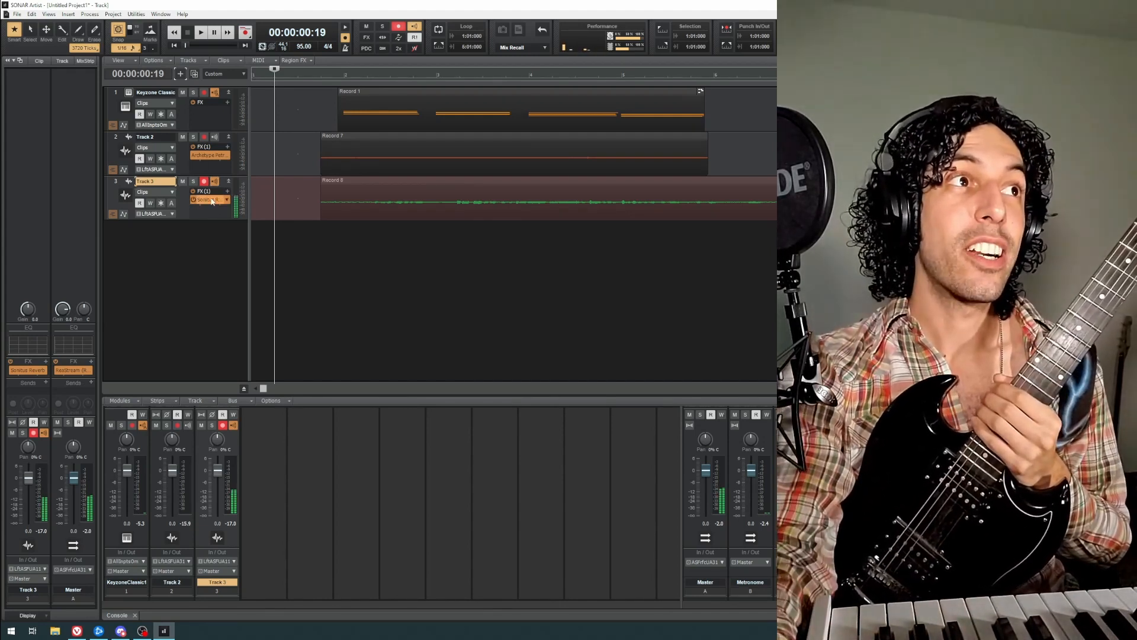
# Step: Switch off Track 3's record arming and input echo, and duplicate the track without its clip
pyautogui.click(203, 181)
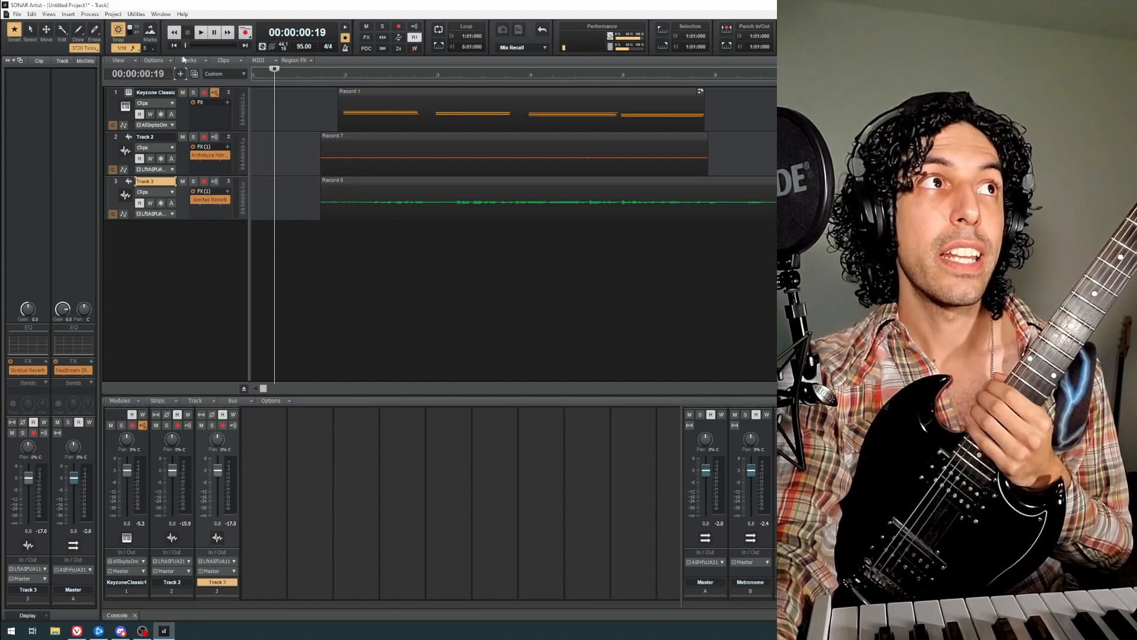
pyautogui.click(194, 73)
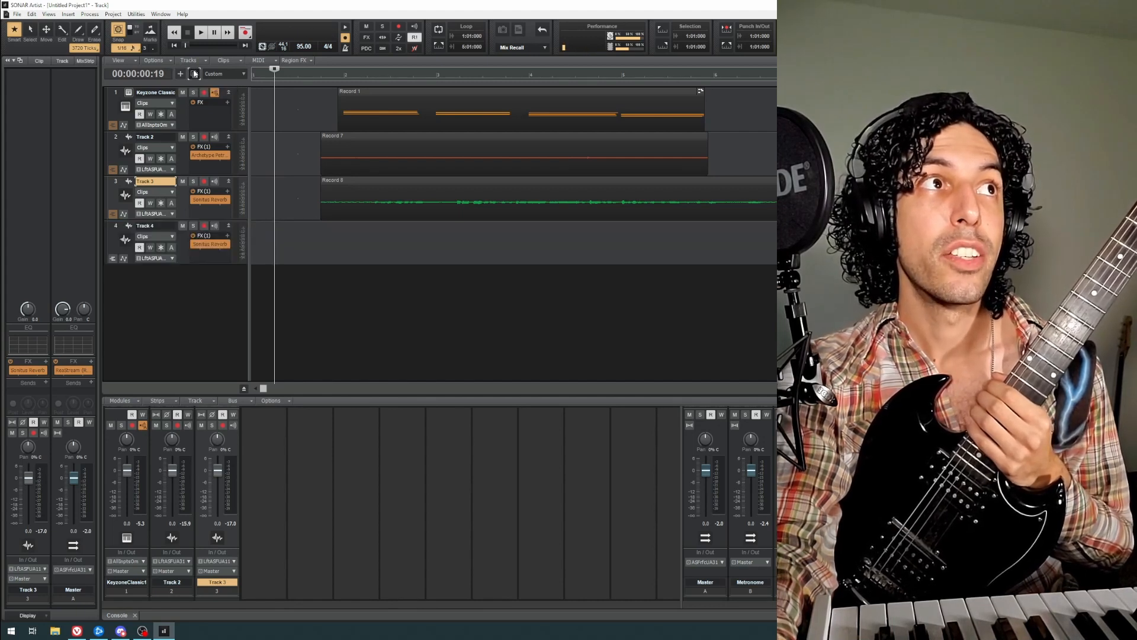
pyautogui.click(187, 248)
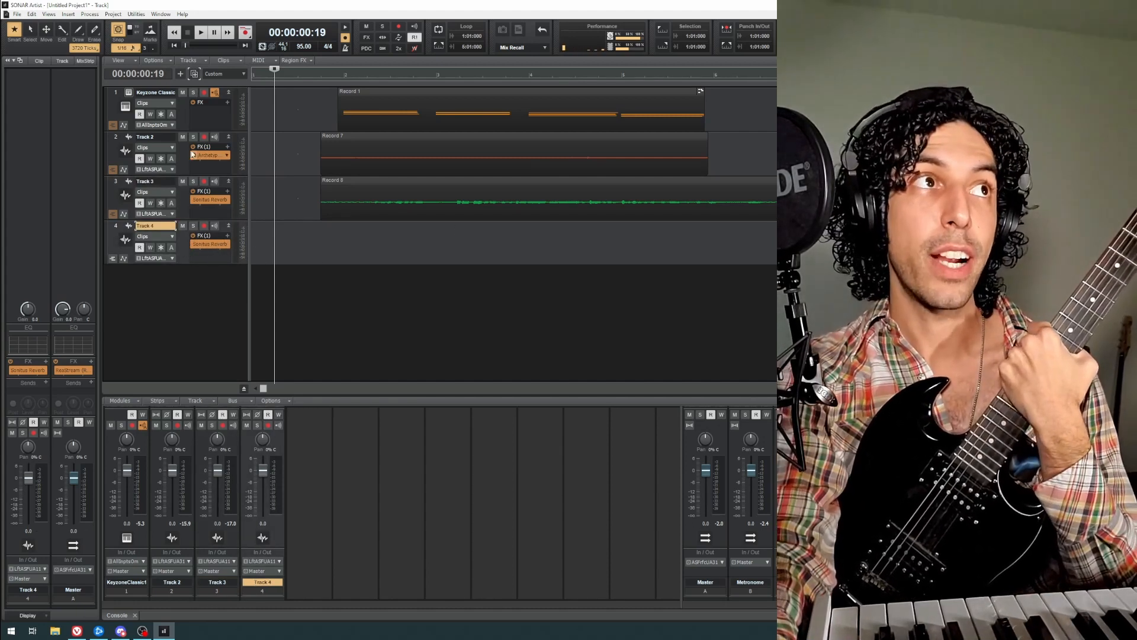
pyautogui.click(183, 112)
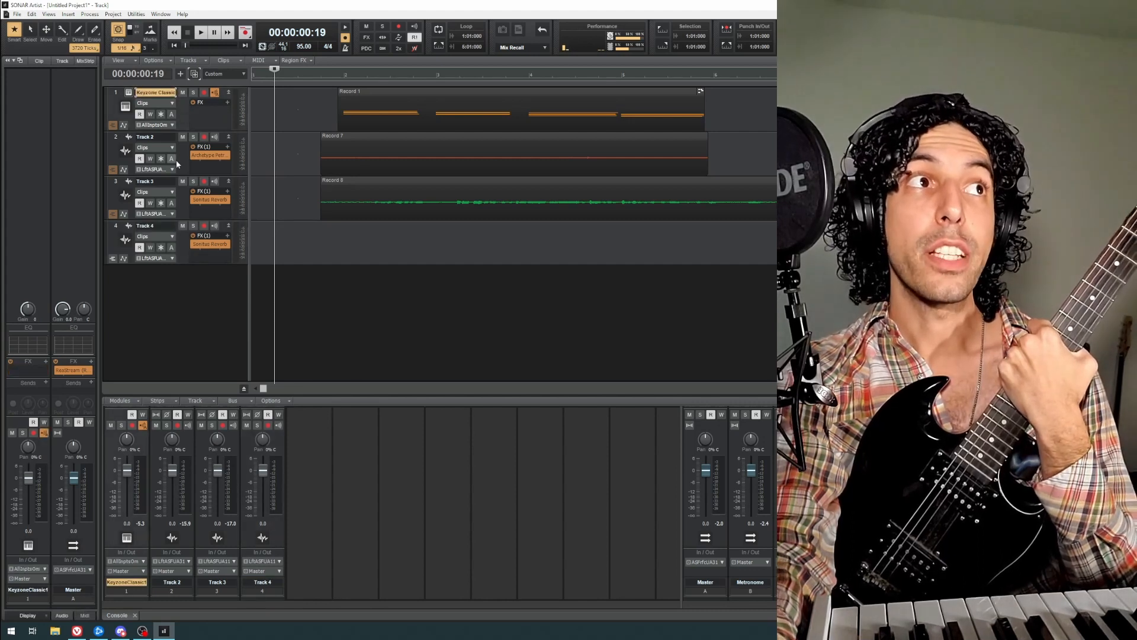
pyautogui.click(185, 160)
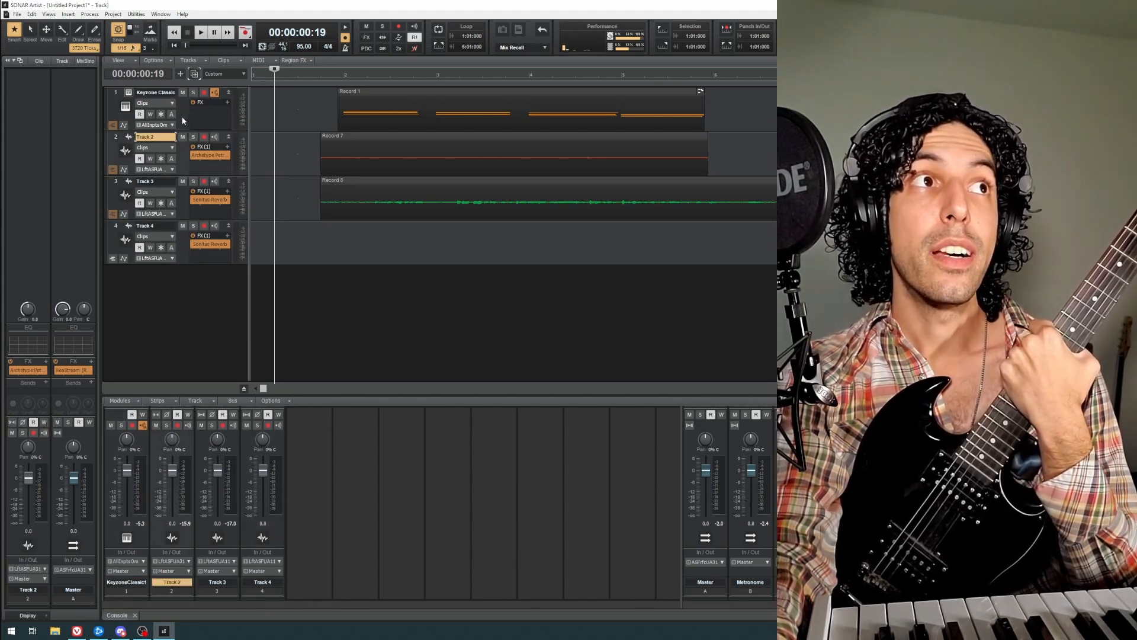
pyautogui.click(183, 120)
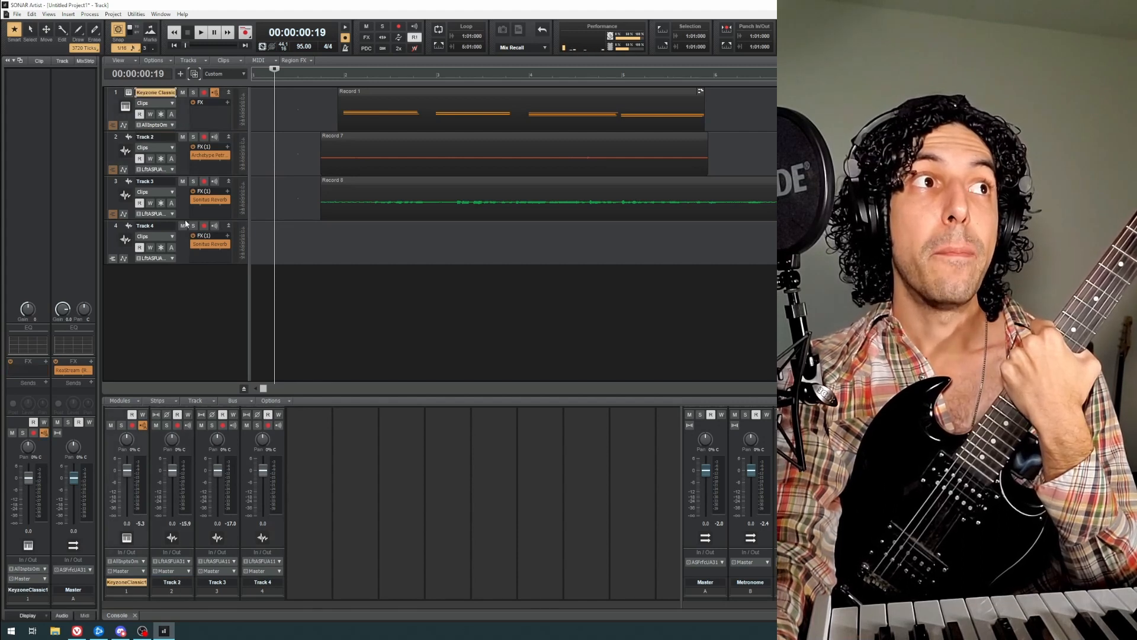
# Step: Arm Track 4 for recording and switch on its input echo
pyautogui.click(187, 253)
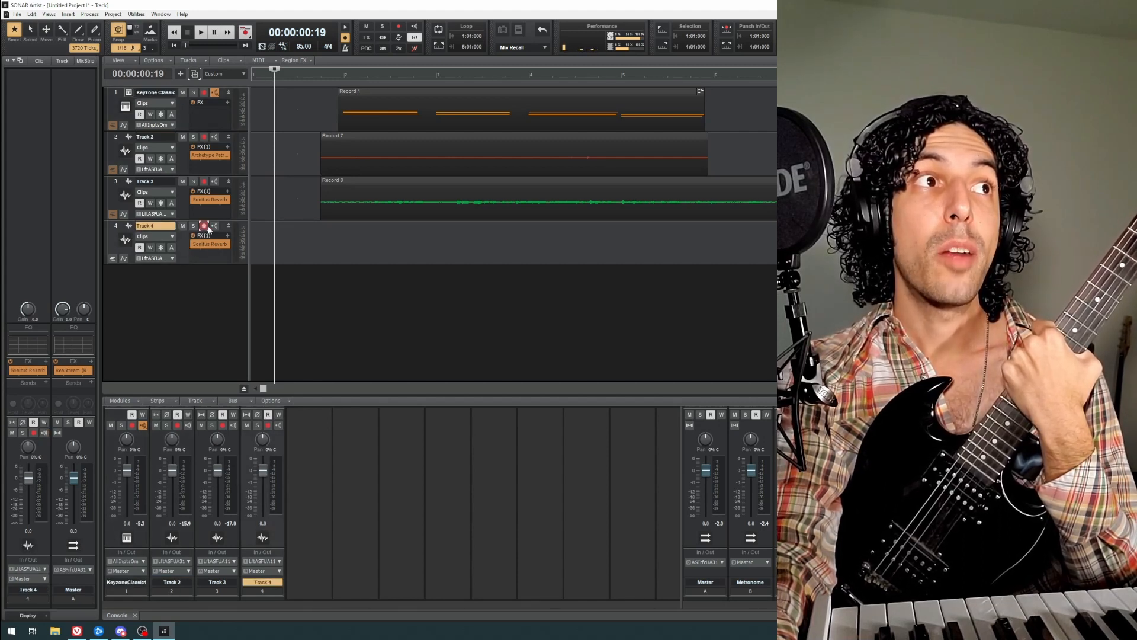
pyautogui.click(204, 226)
pyautogui.click(214, 227)
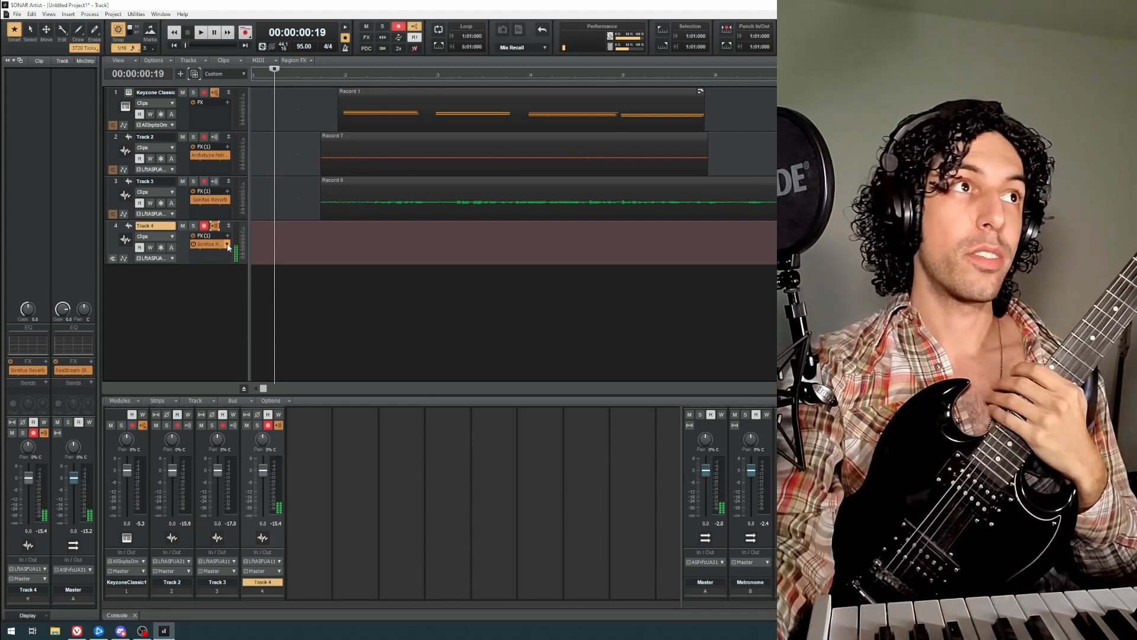
# Step: Delete the Sonitus Reverb from Track 4's FX rack and disarm the track
pyautogui.click(228, 247)
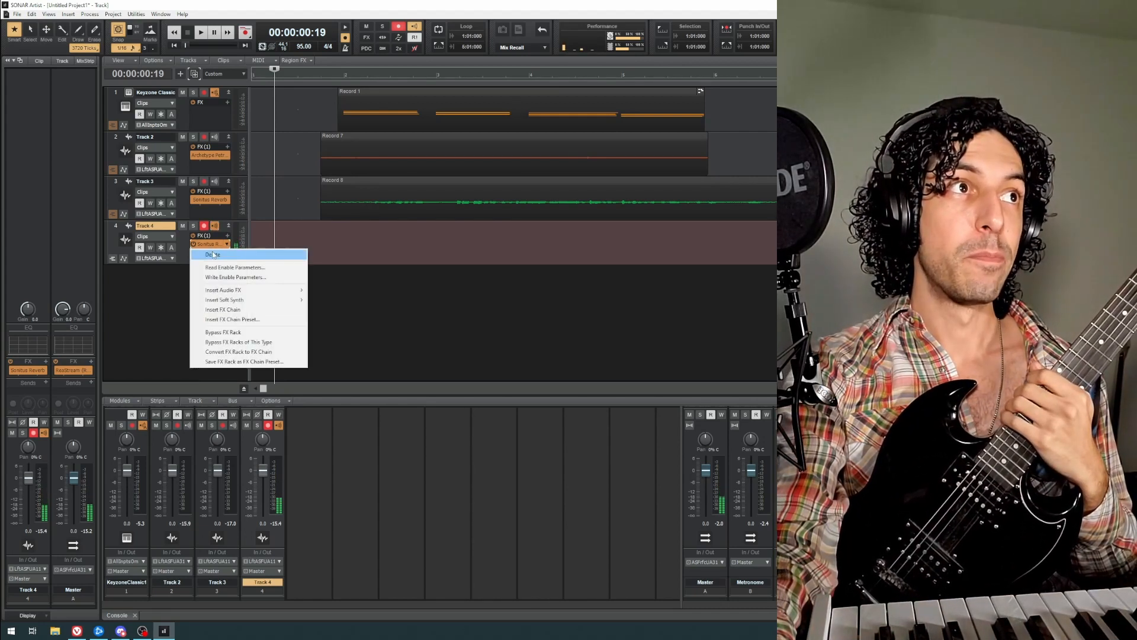
pyautogui.click(216, 253)
pyautogui.click(204, 226)
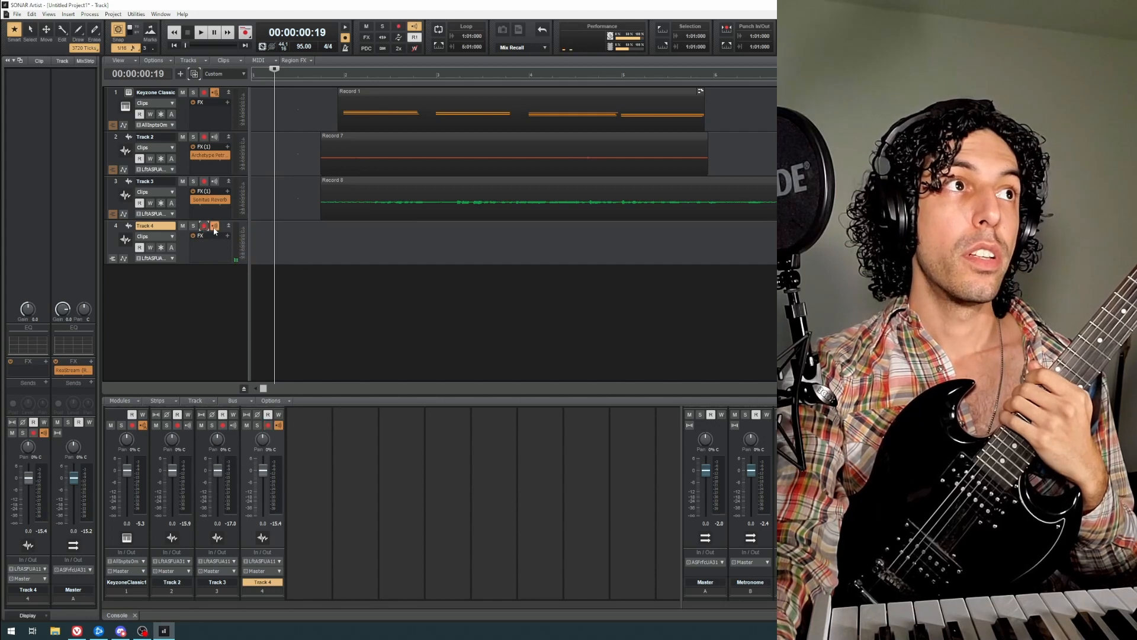
# Step: Duplicate the Keyzone Classic track without its clip and select the copy
pyautogui.click(182, 115)
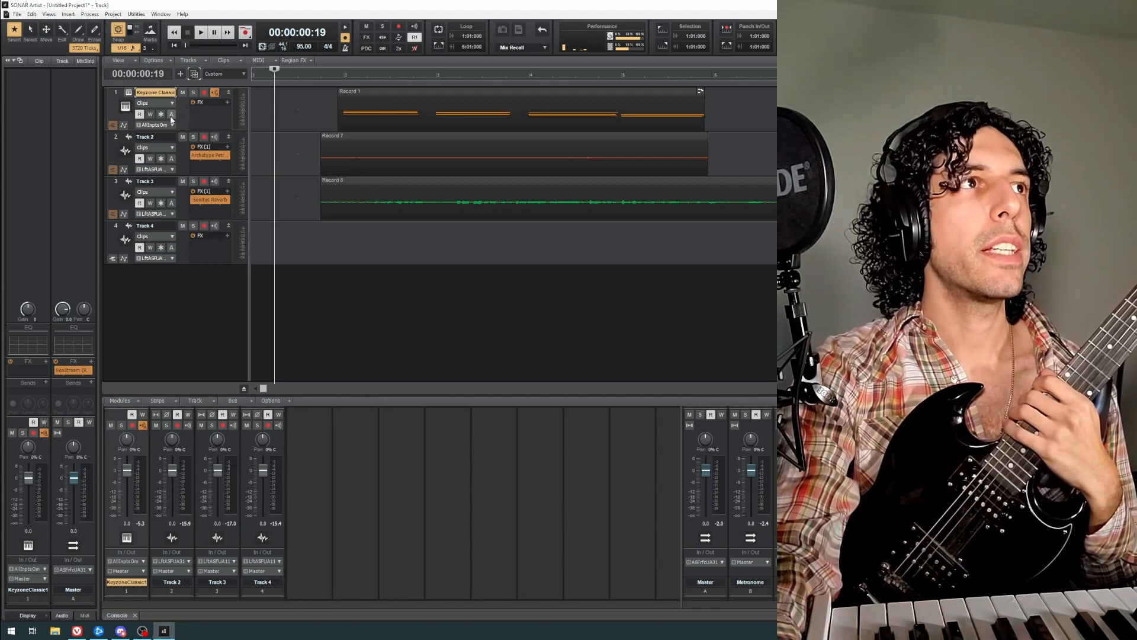
pyautogui.click(195, 73)
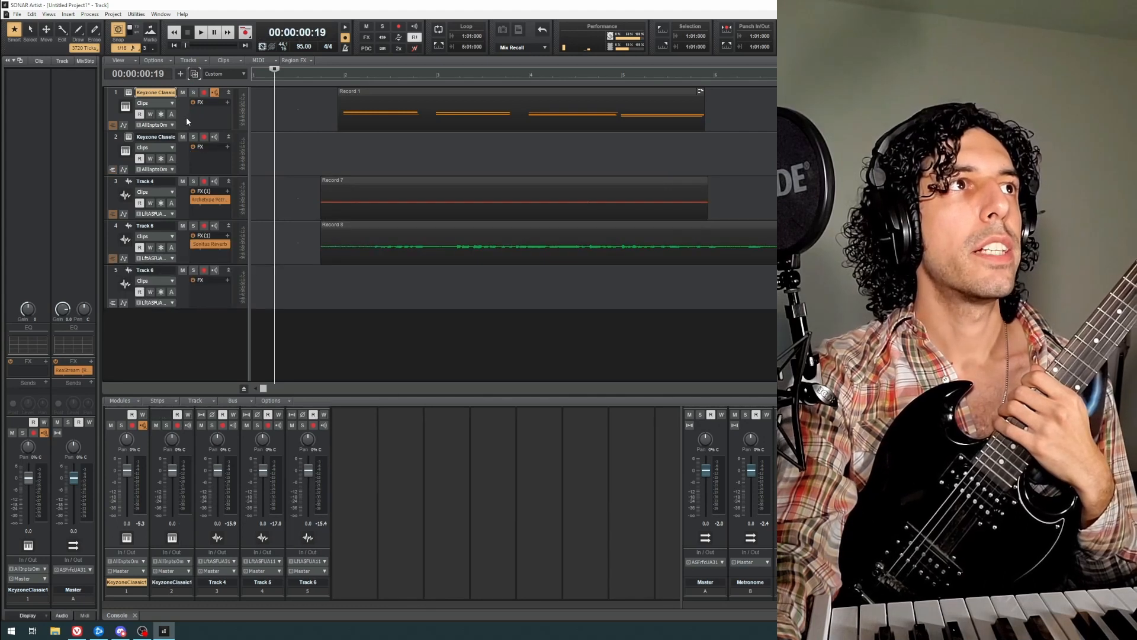
pyautogui.click(182, 152)
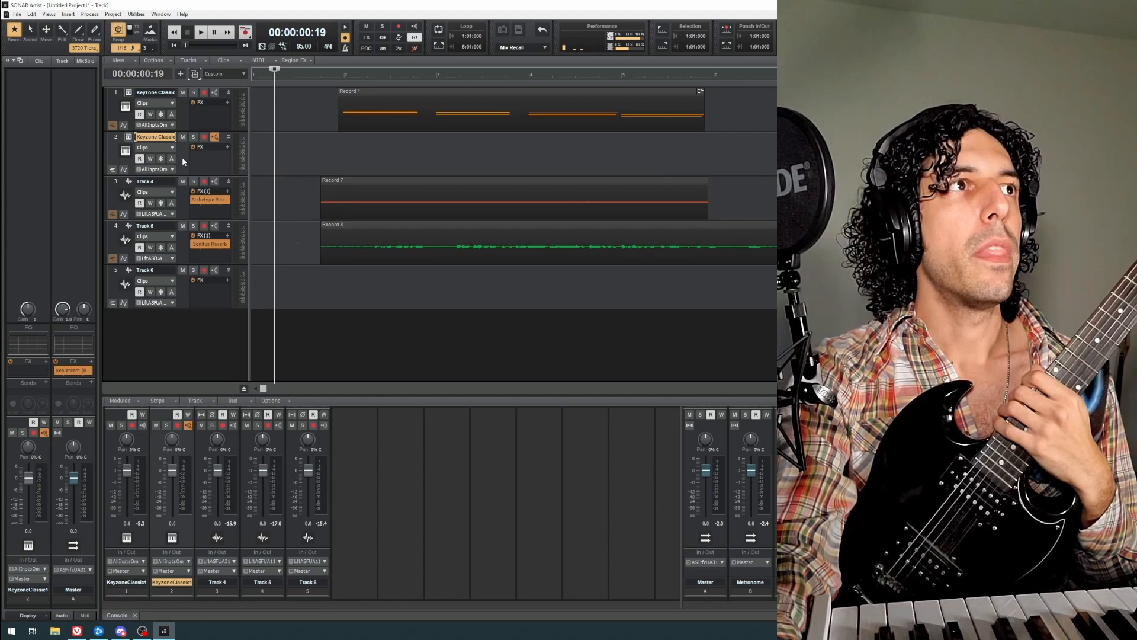
# Step: Alternate the selection between the two Keyzone Classic tracks to examine how the automatic input echo follows the active track
pyautogui.click(178, 120)
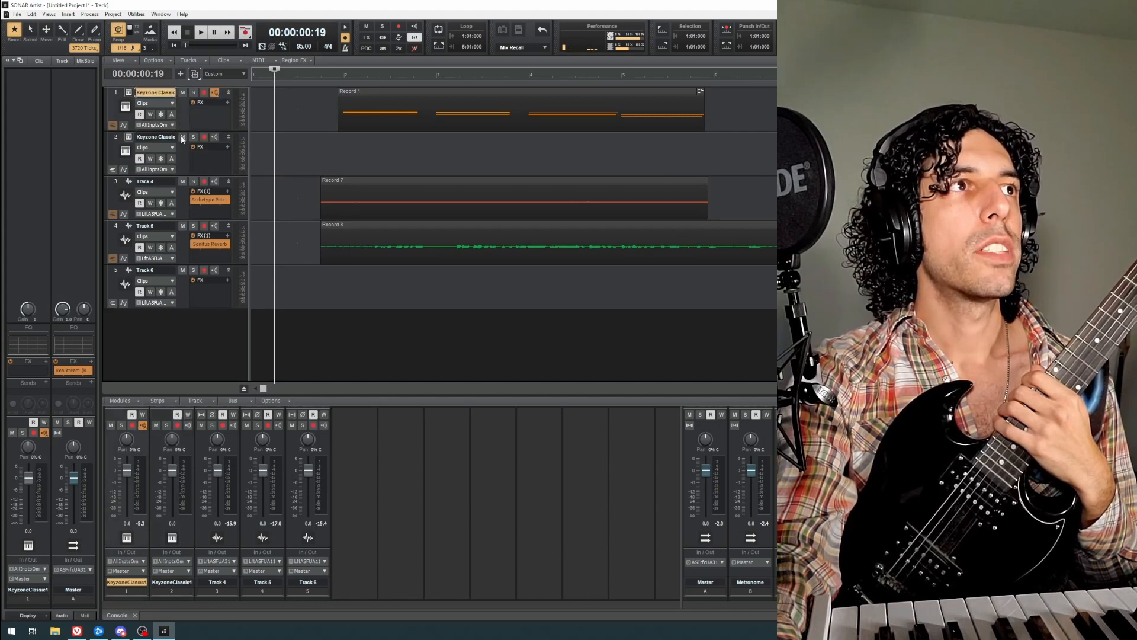
pyautogui.click(183, 151)
pyautogui.click(181, 125)
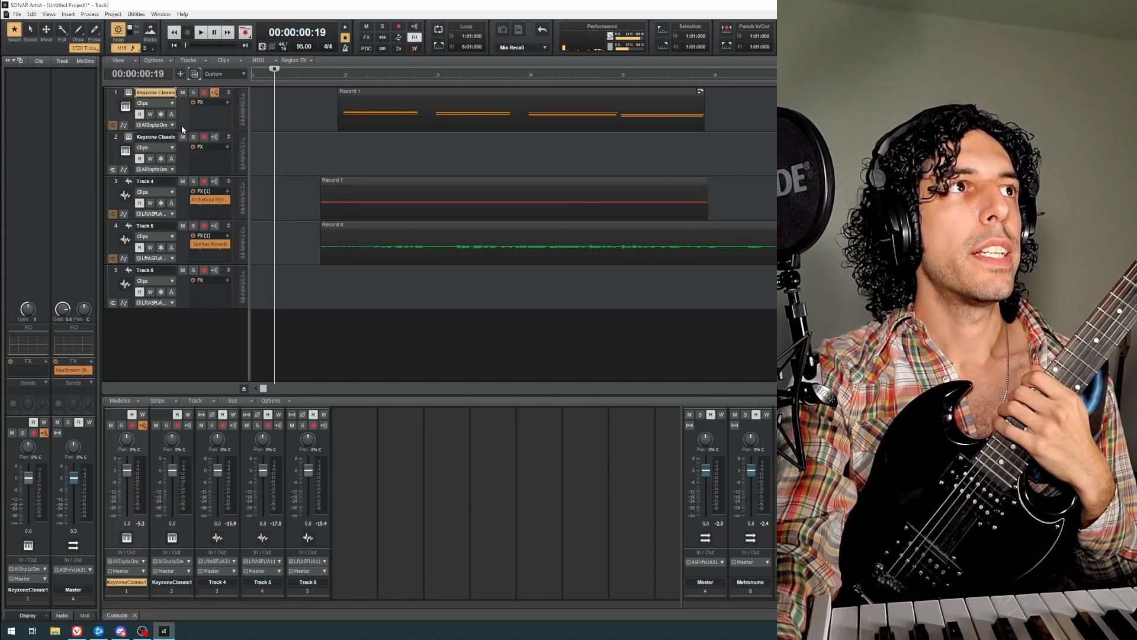
pyautogui.click(189, 160)
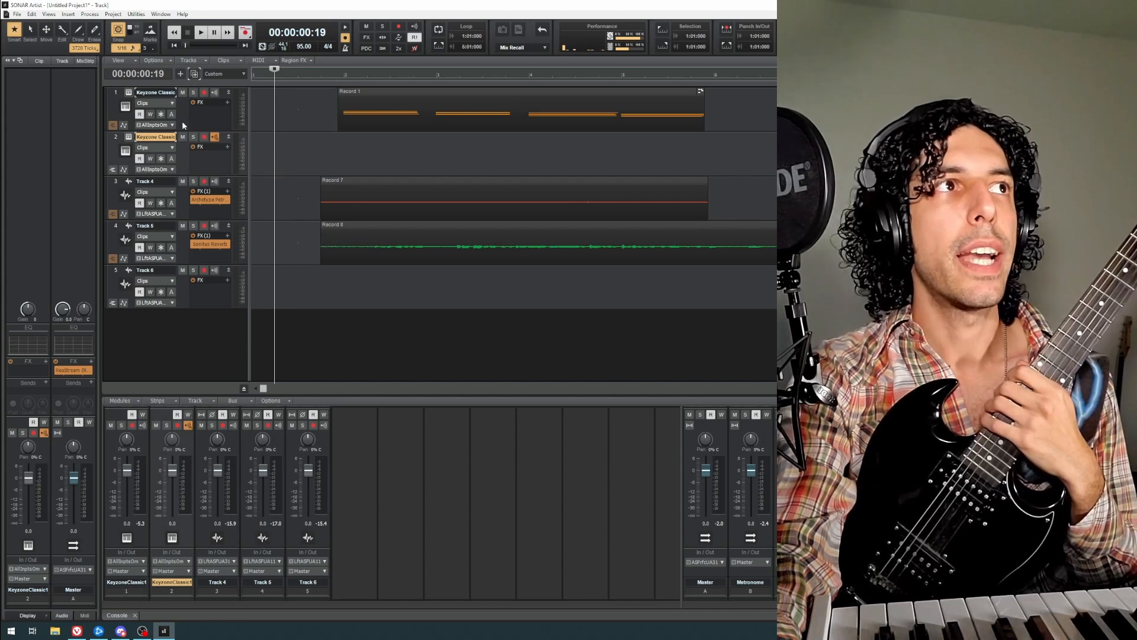
pyautogui.click(182, 122)
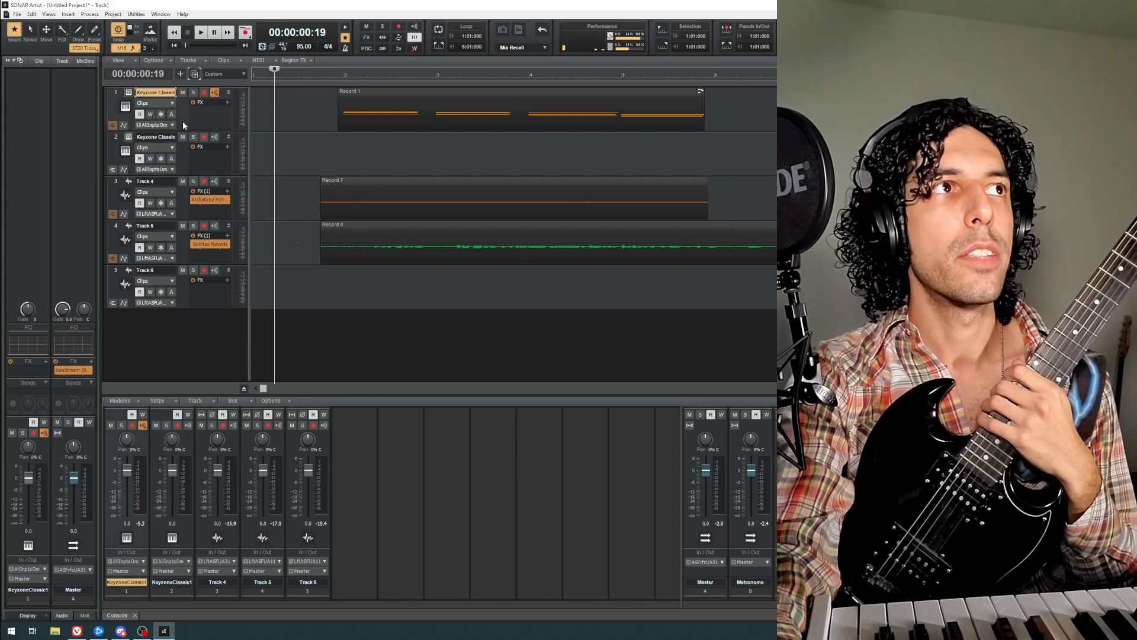
pyautogui.click(186, 166)
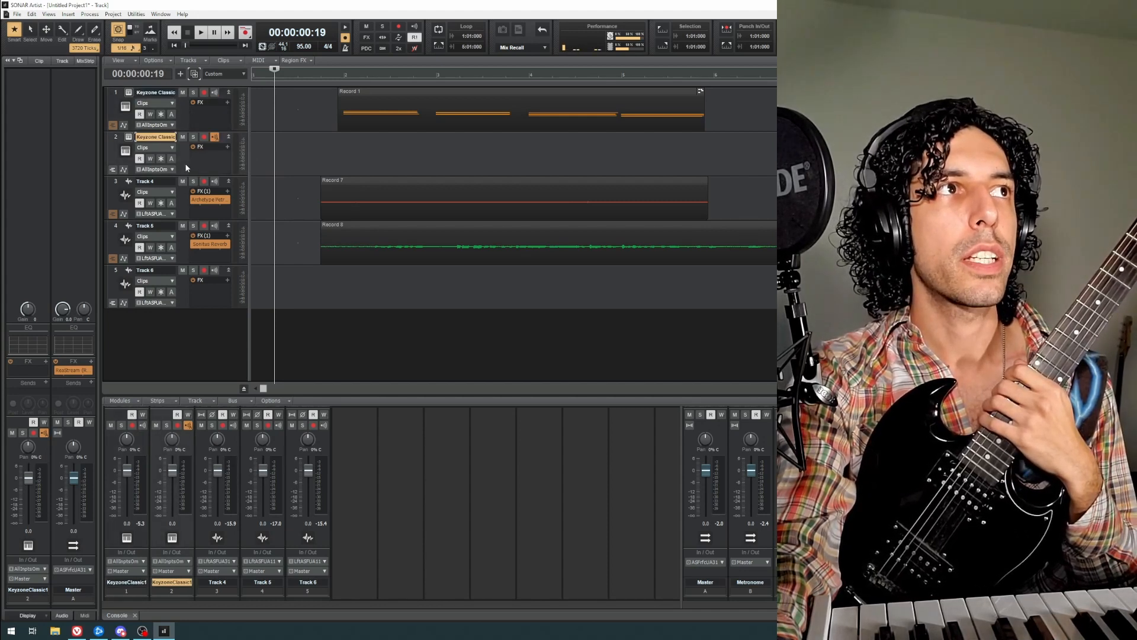
pyautogui.click(185, 118)
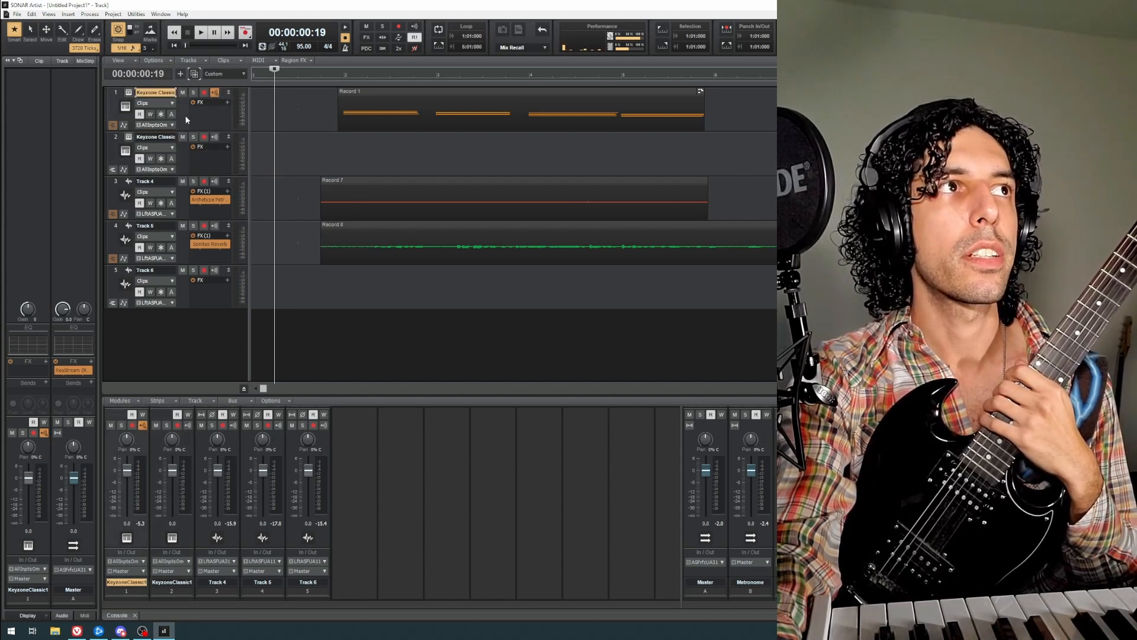
pyautogui.click(185, 155)
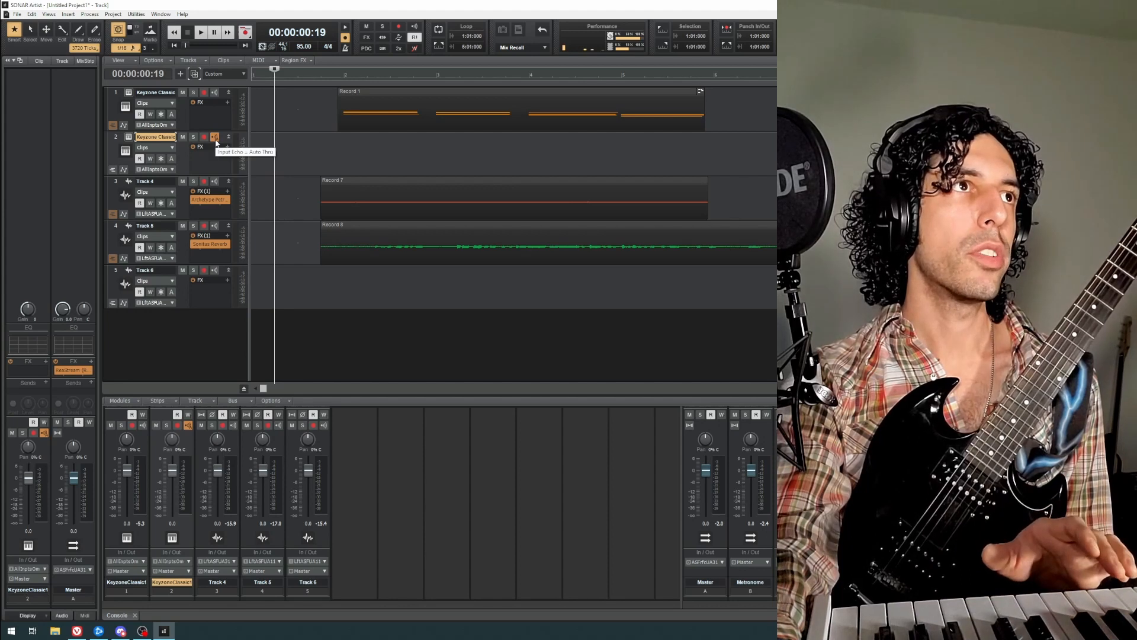
# Step: Force input echo on for the second Keyzone track, return it to Auto Thru, and audition both tracks from the keyboard
pyautogui.click(215, 139)
pyautogui.click(179, 116)
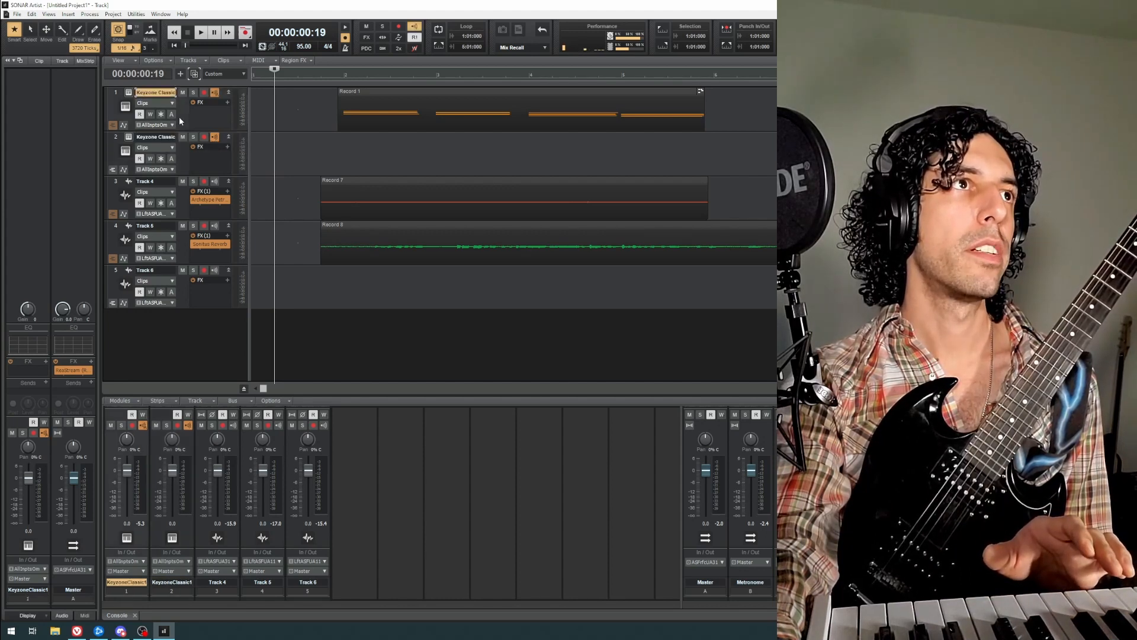
pyautogui.press('Down')
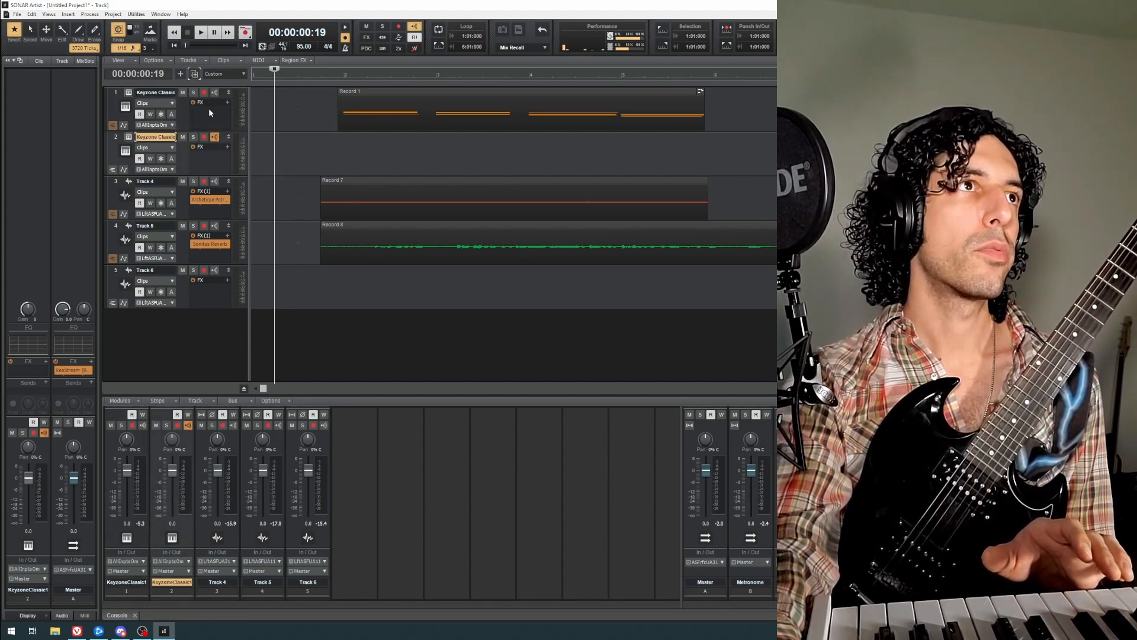
pyautogui.click(215, 139)
pyautogui.click(216, 139)
pyautogui.click(215, 139)
pyautogui.click(182, 116)
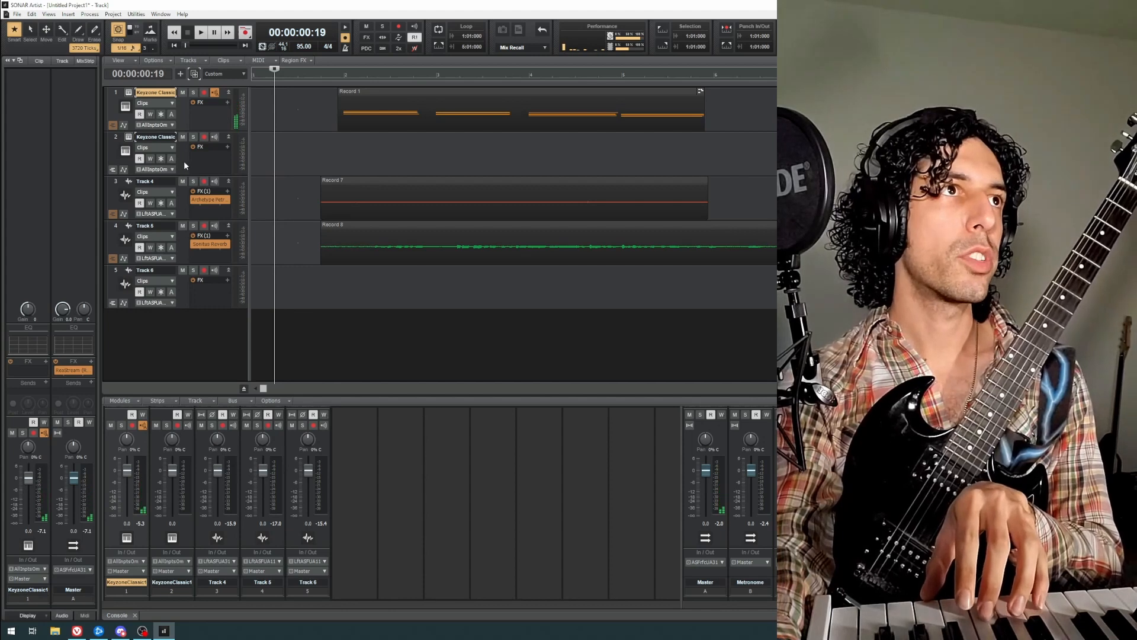
pyautogui.click(183, 161)
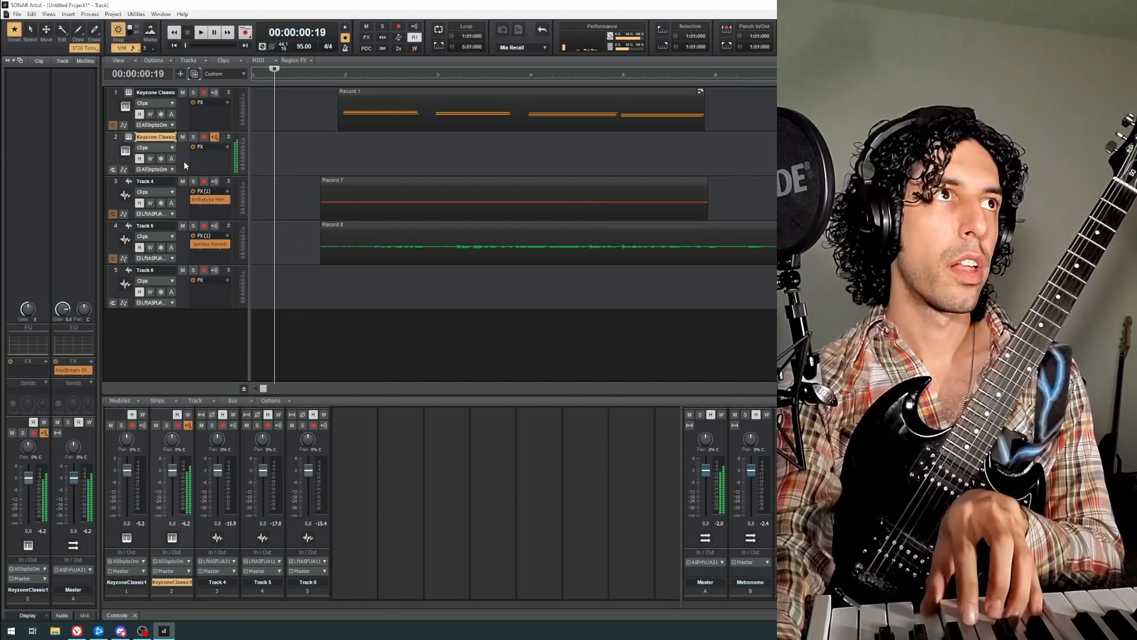
# Step: Open the second Keyzone Classic instrument, change its program to Keyzone Piano, and close its window
pyautogui.click(130, 138)
pyautogui.click(320, 269)
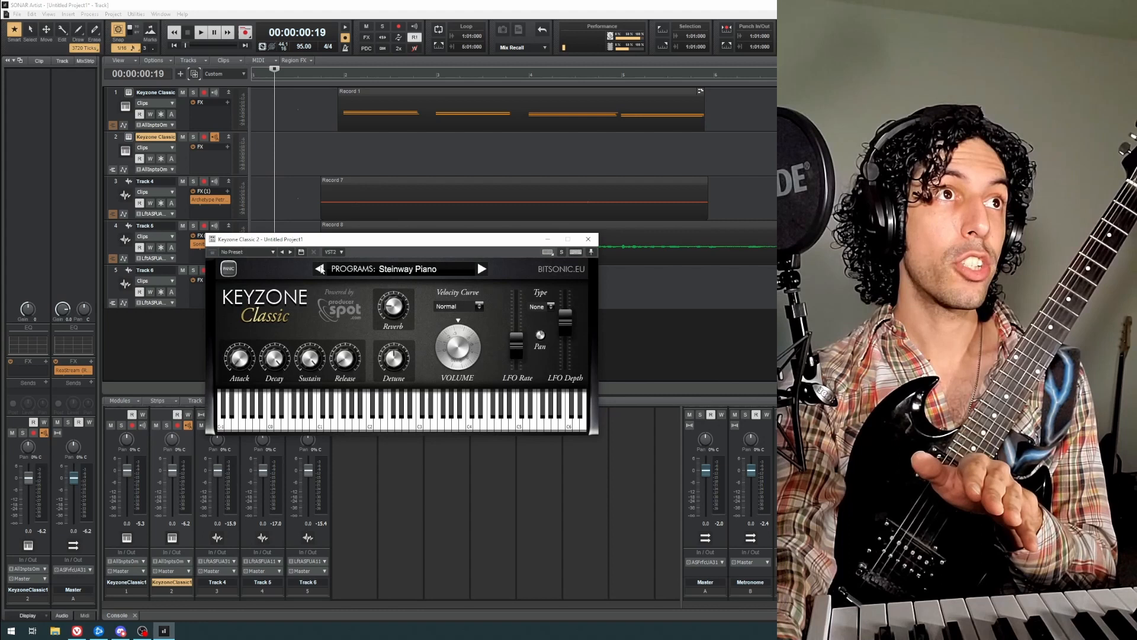
pyautogui.click(321, 269)
pyautogui.click(323, 268)
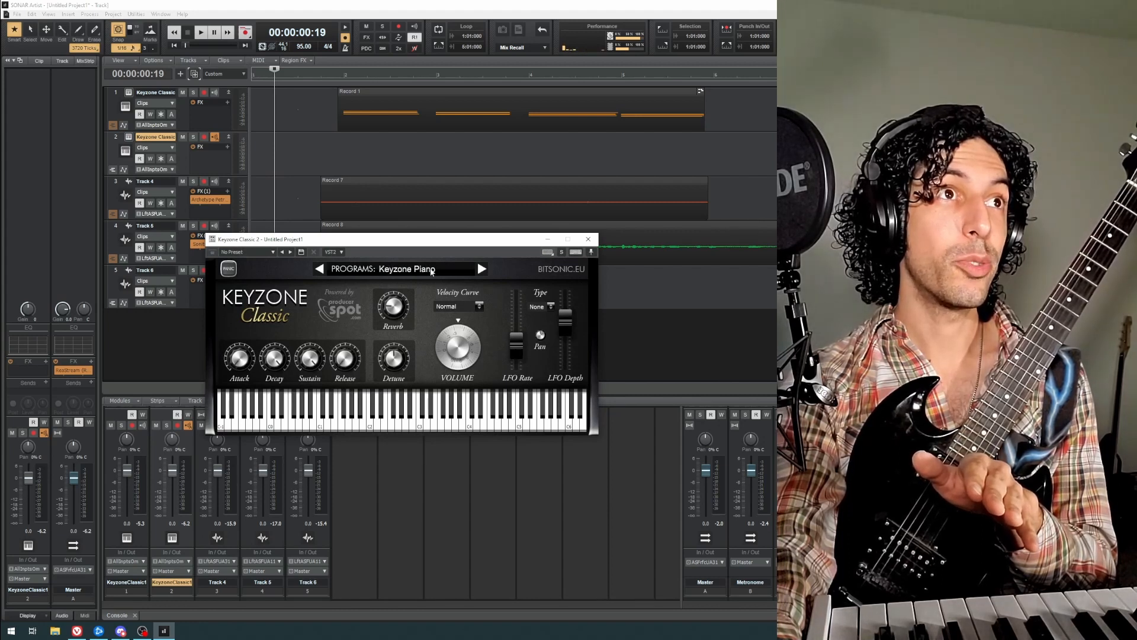
pyautogui.click(588, 238)
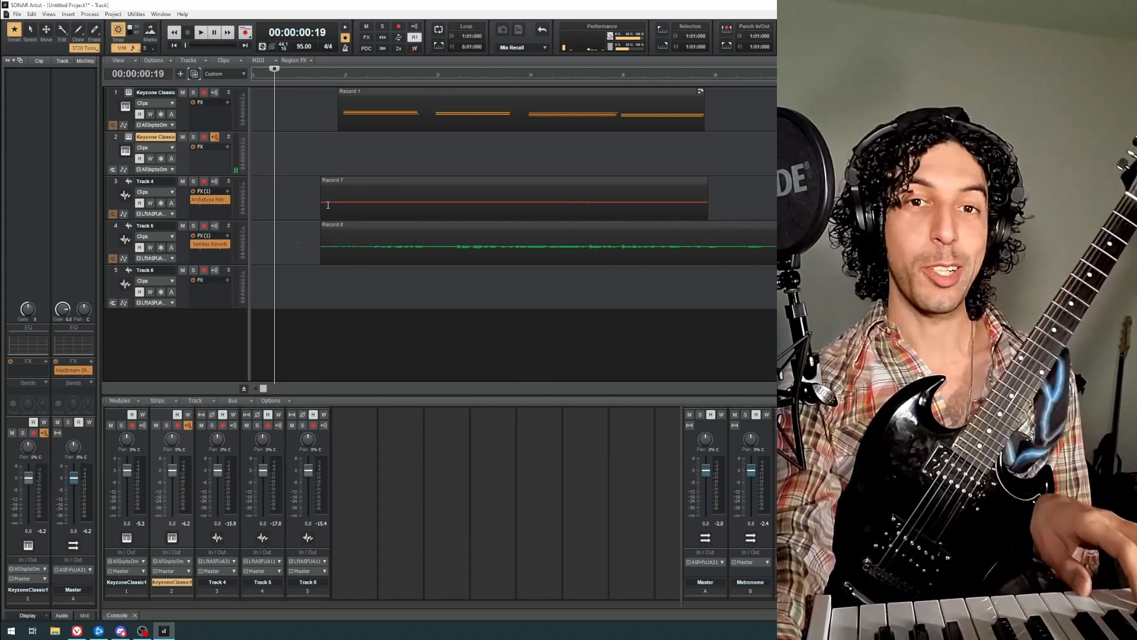
# Step: Arm the second Keyzone track, record a MIDI take over the other clips from 00:00:00:19, and disarm the track
pyautogui.click(204, 137)
pyautogui.click(243, 34)
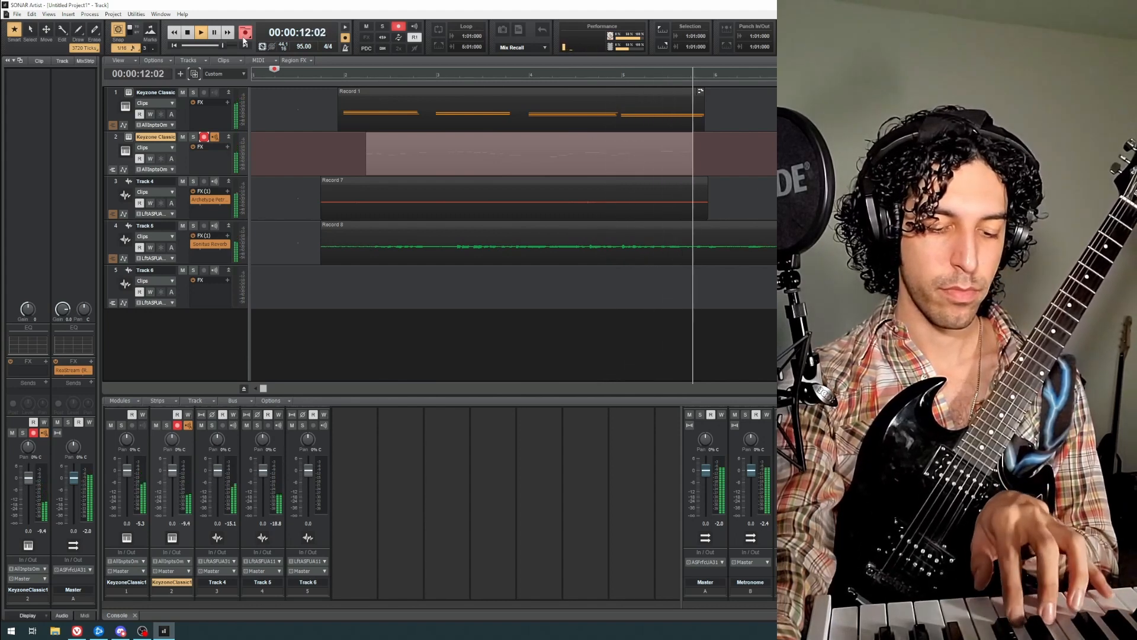
pyautogui.click(187, 32)
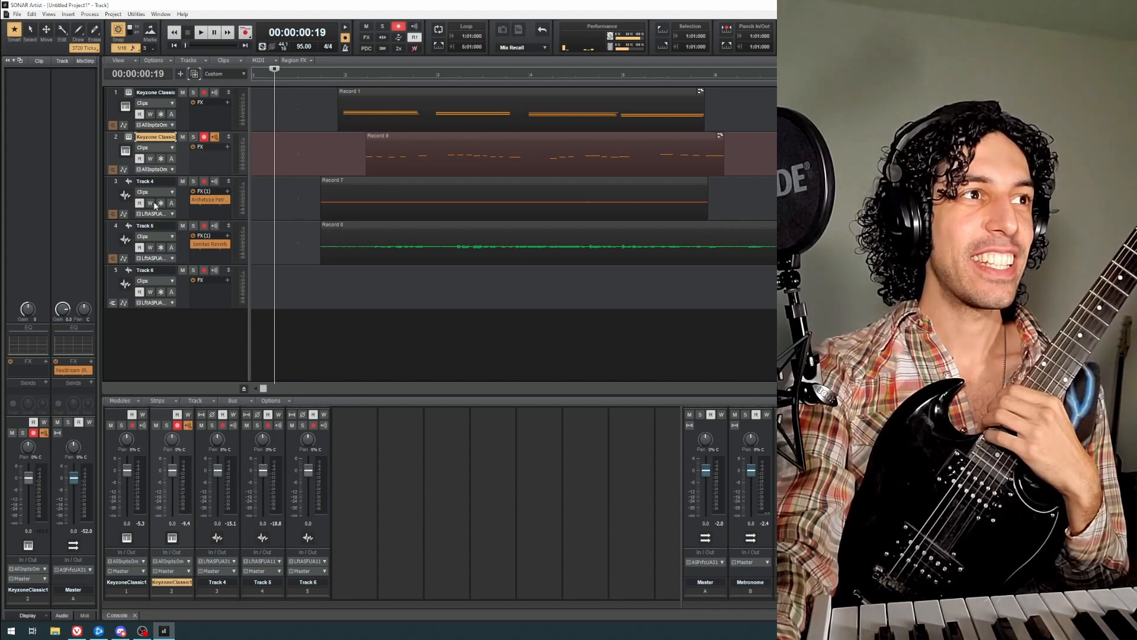
pyautogui.click(204, 137)
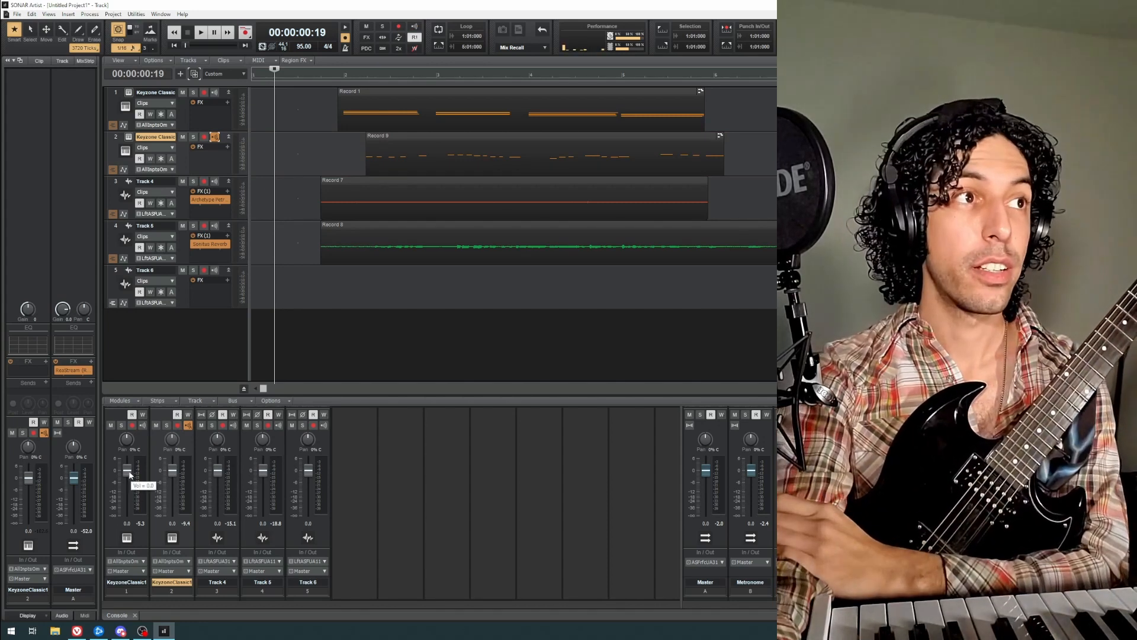
# Step: Try lowering the first Keyzone track's volume and panning it 100% right, resetting both controls to their defaults
pyautogui.moveTo(129, 474); pyautogui.dragTo(127, 487)
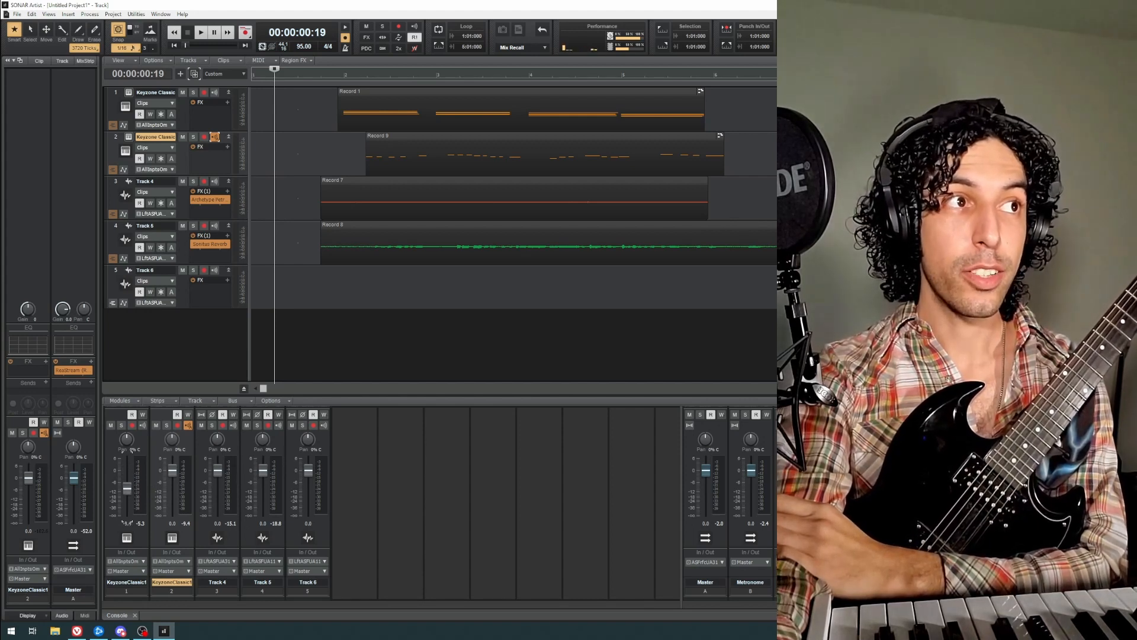
pyautogui.doubleClick(126, 478)
pyautogui.moveTo(127, 439)
pyautogui.mouseDown()
pyautogui.moveTo(109, 439)
pyautogui.moveTo(122, 443)
pyautogui.mouseUp()
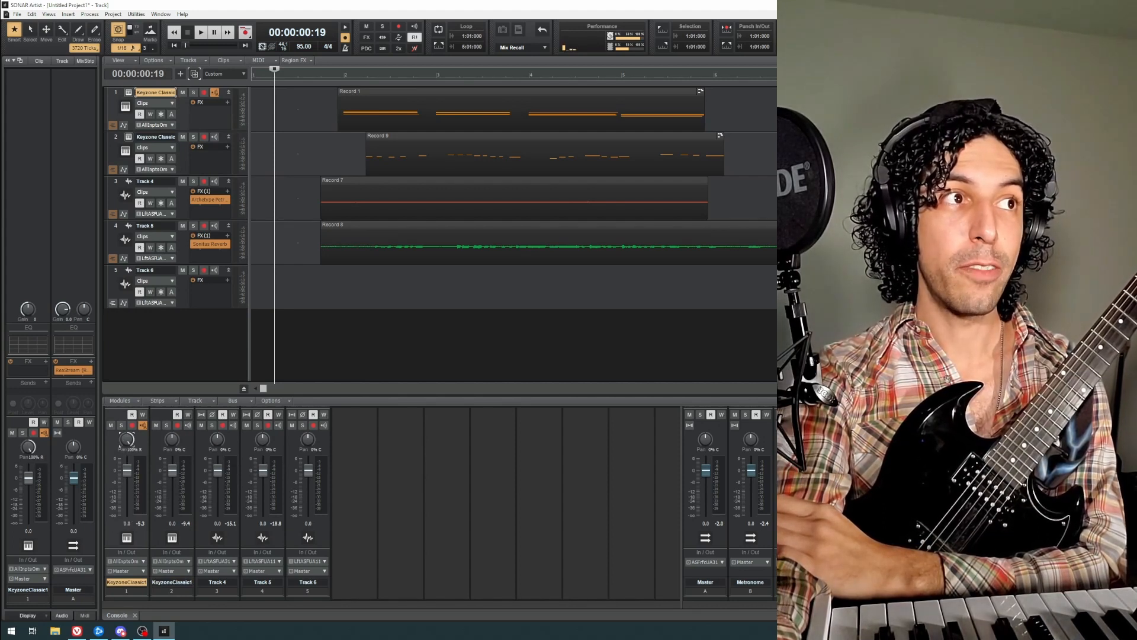
pyautogui.doubleClick(128, 439)
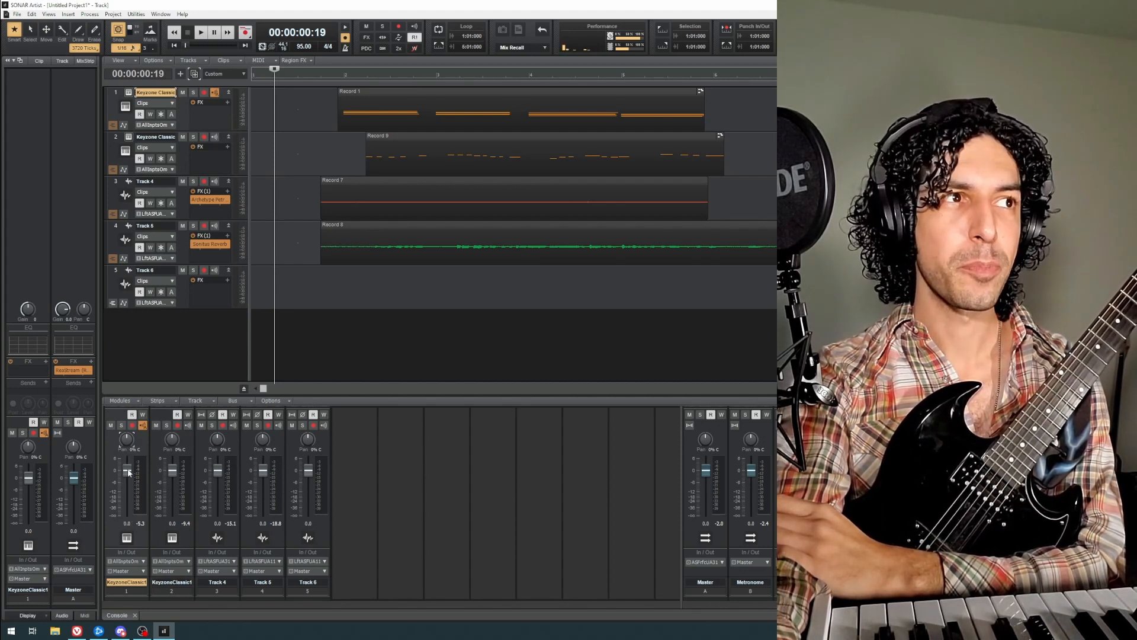
pyautogui.moveTo(128, 471)
pyautogui.mouseDown()
pyautogui.moveTo(127, 494)
pyautogui.moveTo(127, 469)
pyautogui.mouseUp()
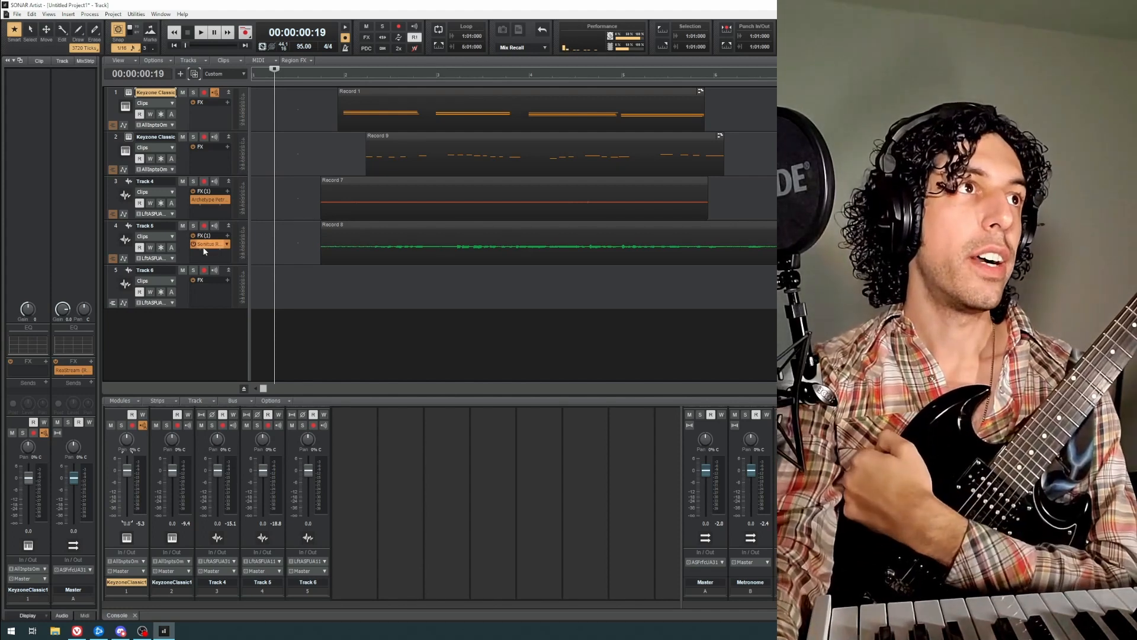
# Step: Pan Track 4, the Archetype Petrucci guitar track, 100% left
pyautogui.click(189, 218)
pyautogui.moveTo(218, 439); pyautogui.dragTo(216, 494)
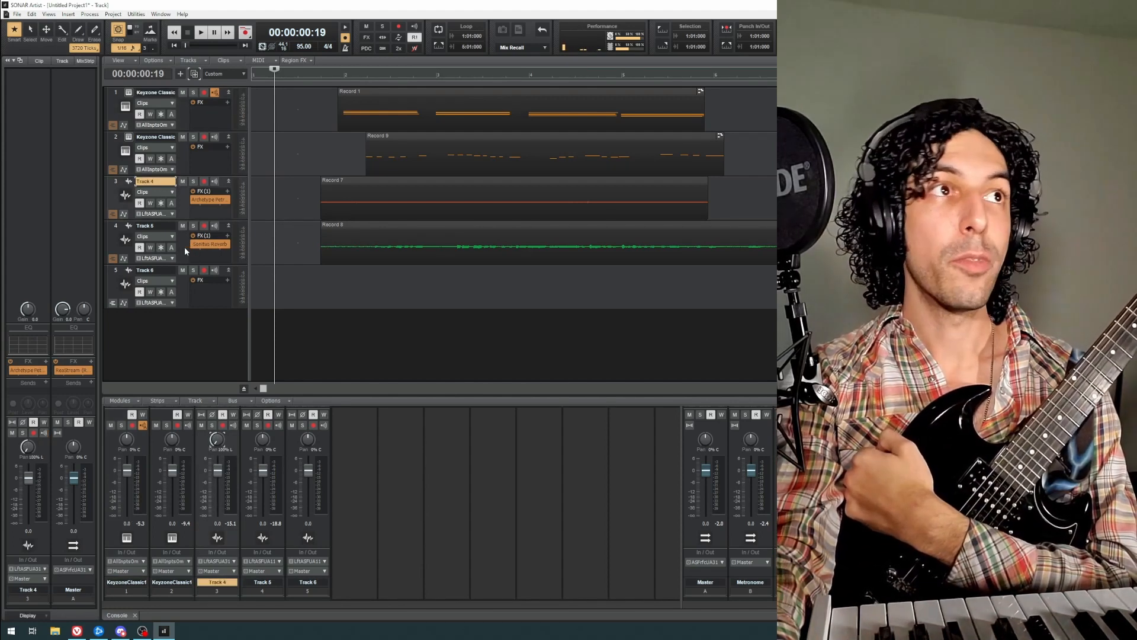
pyautogui.click(184, 246)
# Step: Pan the first Keyzone track 37% left and the second one partly right, and play back the mix from 00:00:00:19
pyautogui.click(187, 111)
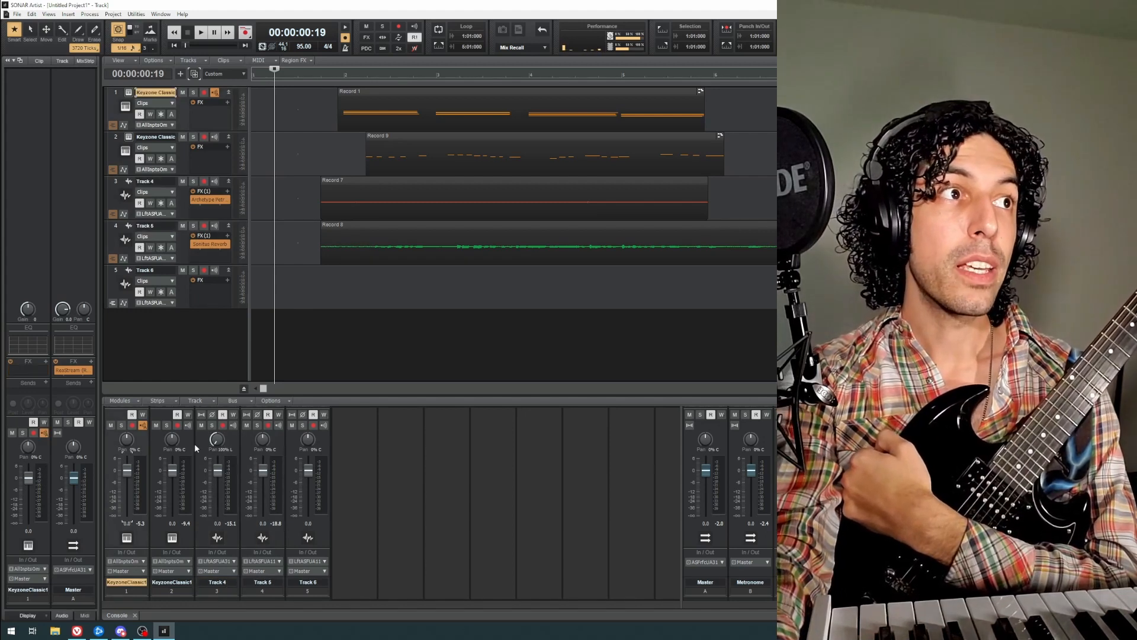
pyautogui.moveTo(127, 438); pyautogui.dragTo(171, 426)
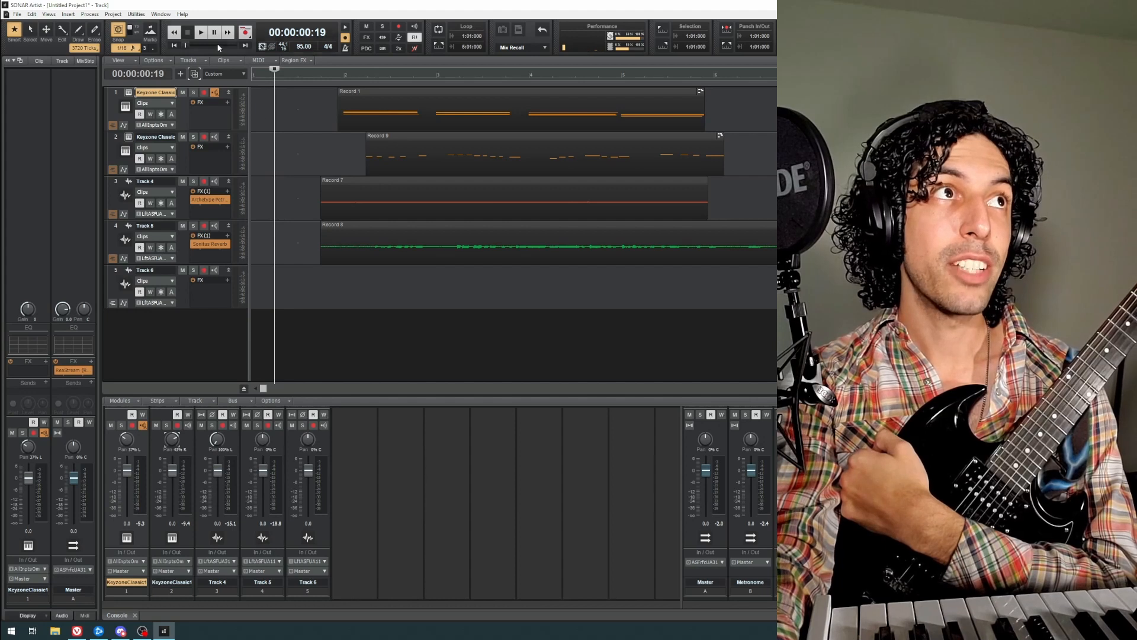
pyautogui.click(200, 33)
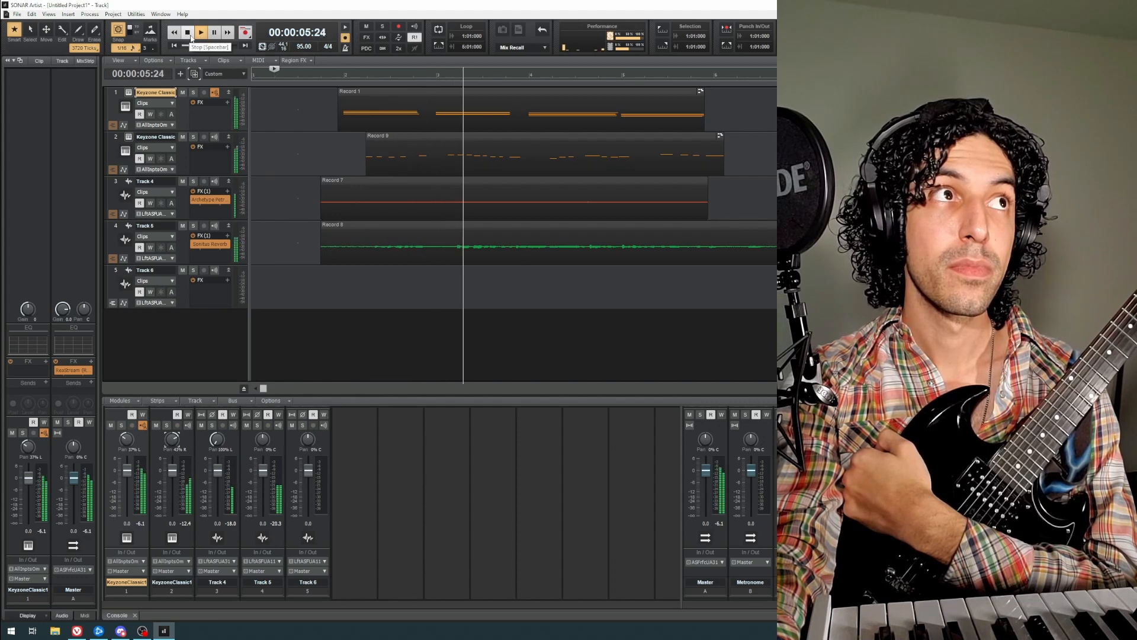
pyautogui.click(188, 33)
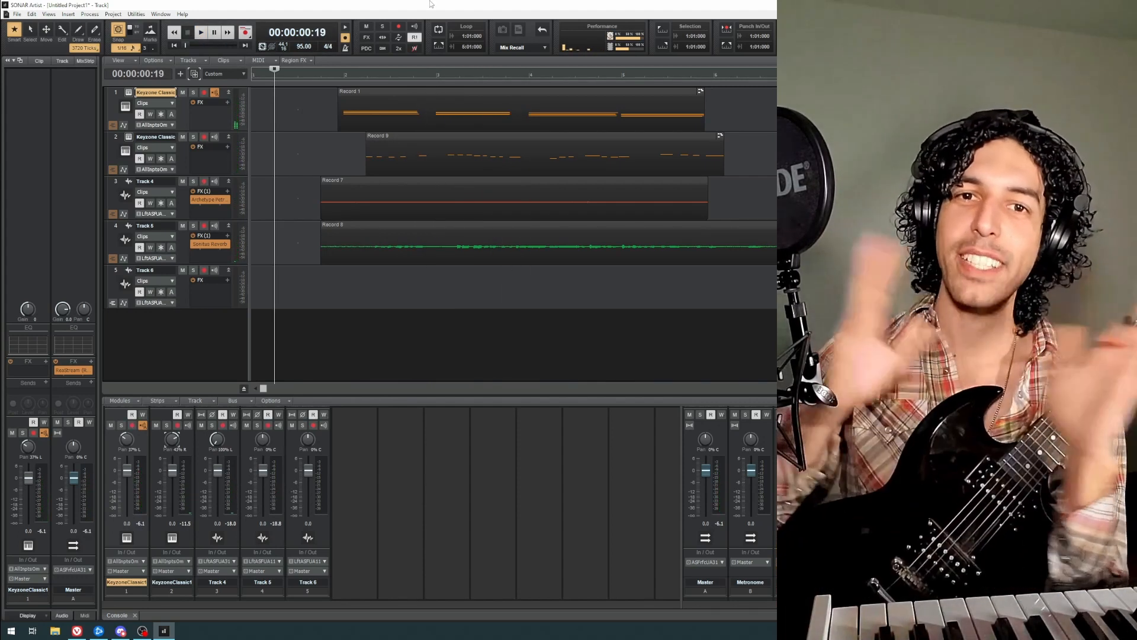